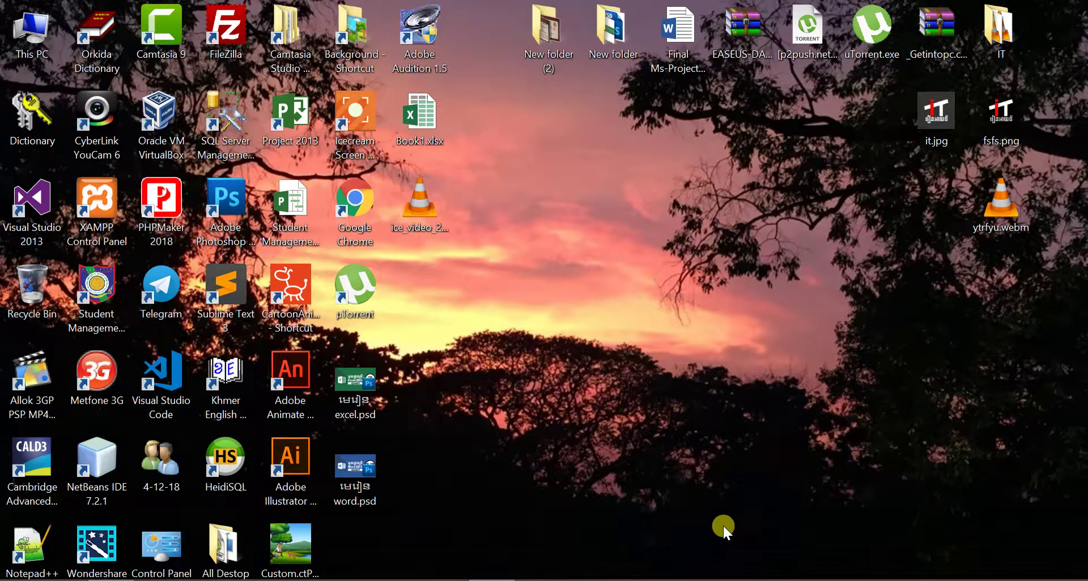
Refresh the desktop and open Book1.xlsx in Excel.
right_click(640, 359)
left_click(696, 399)
right_click(418, 116)
left_click(486, 119)
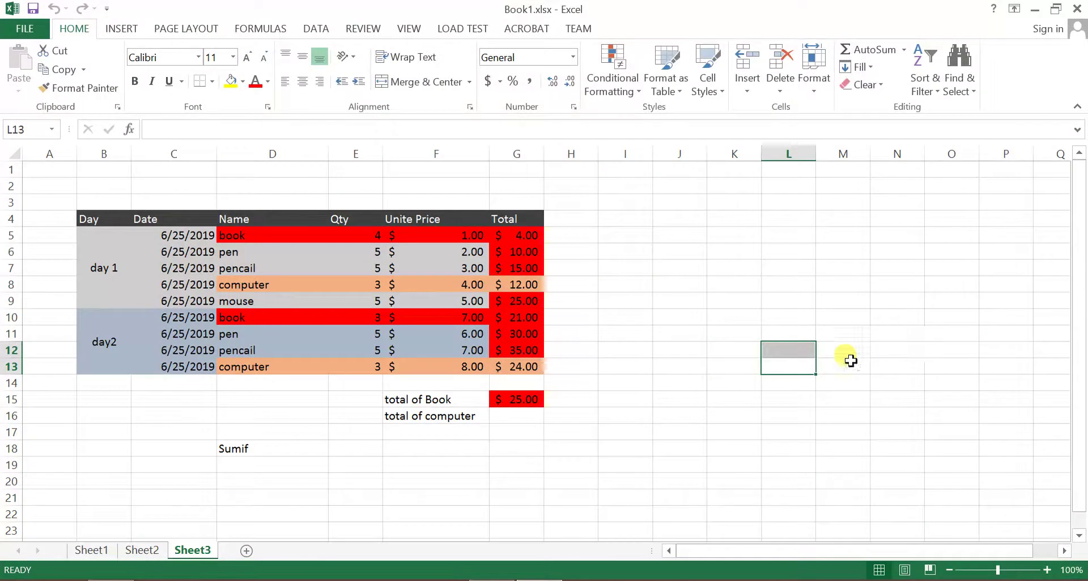
left_click(683, 313)
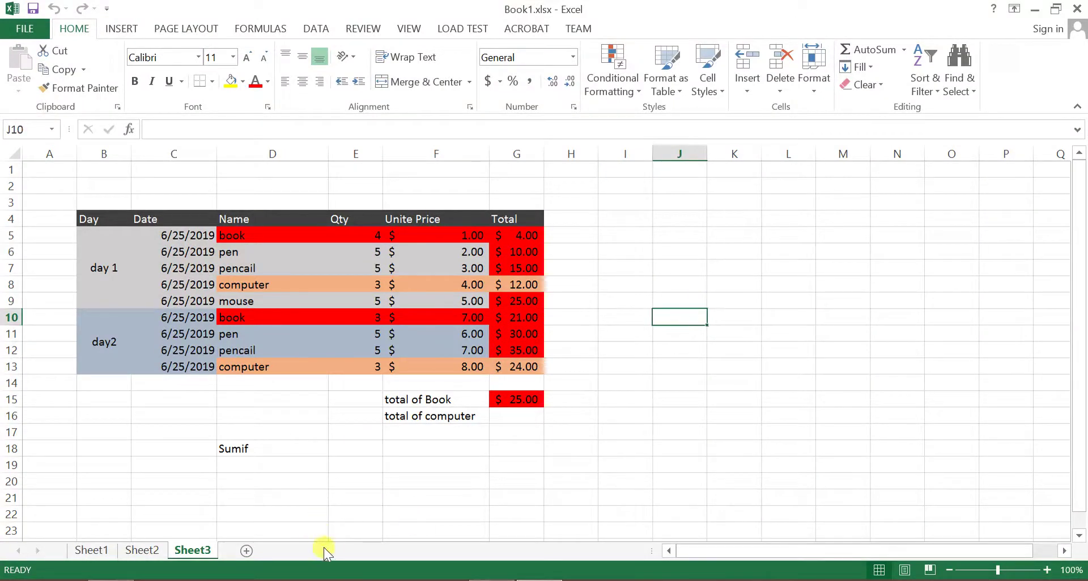
Inspect the Sheet3 totals and the SUMIF formula in G15.
left_click(414, 402)
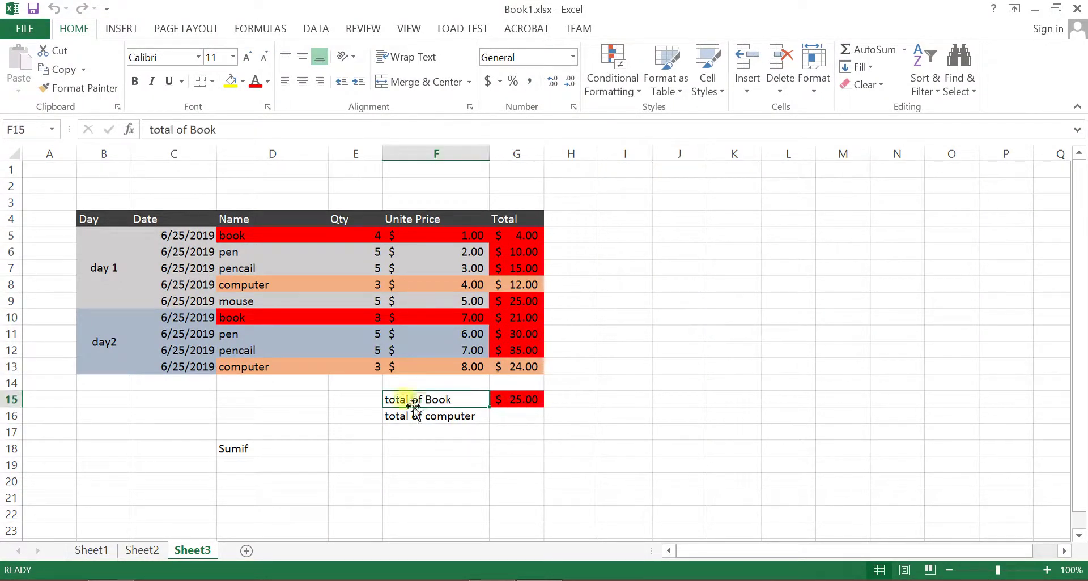
left_click(451, 416)
left_click(509, 404)
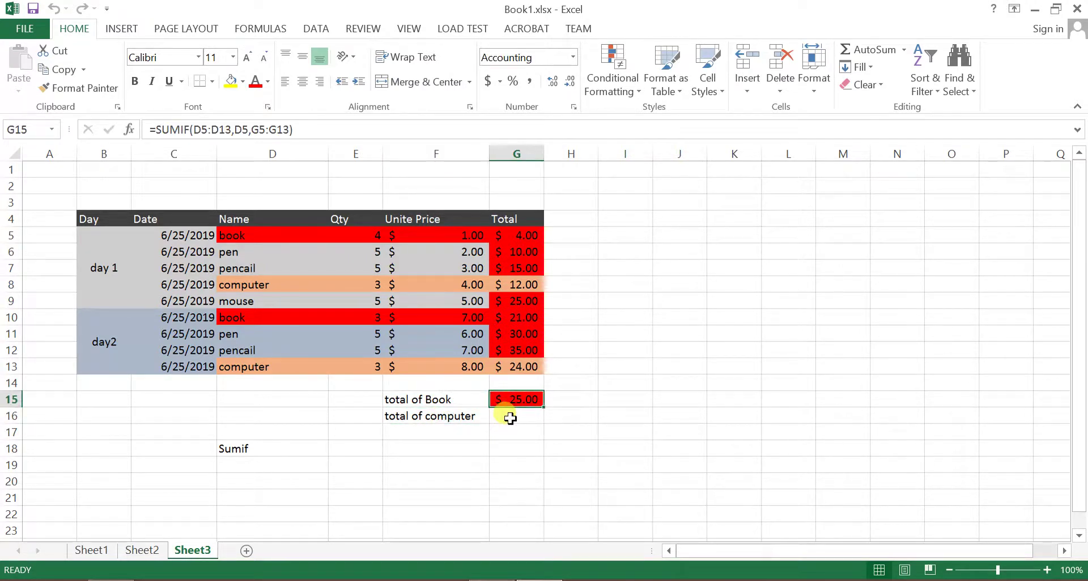
left_click(513, 432)
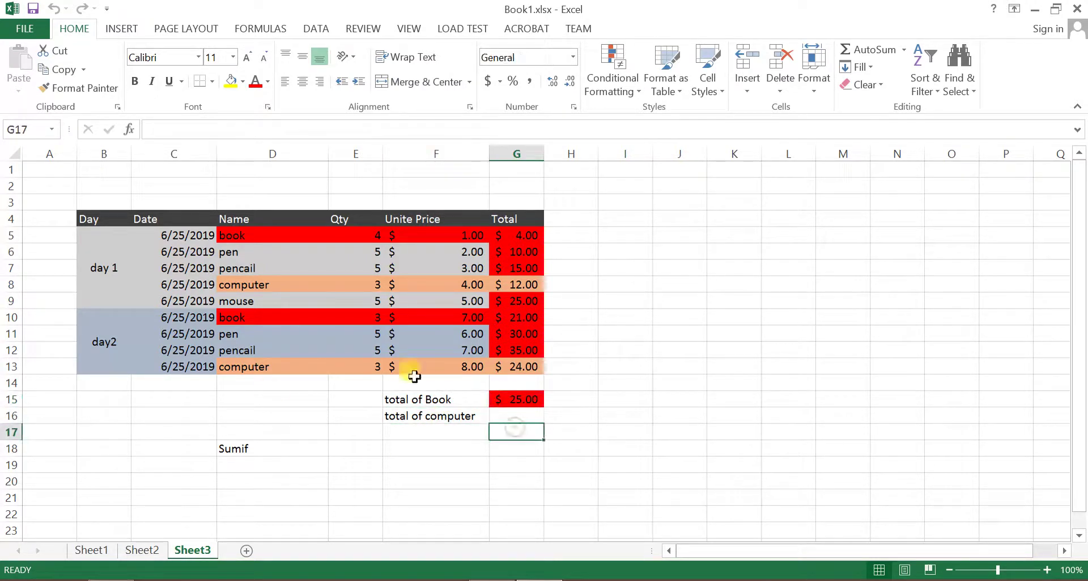
Add a new blank worksheet, Sheet4, to the workbook.
left_click(246, 554)
left_click(344, 289)
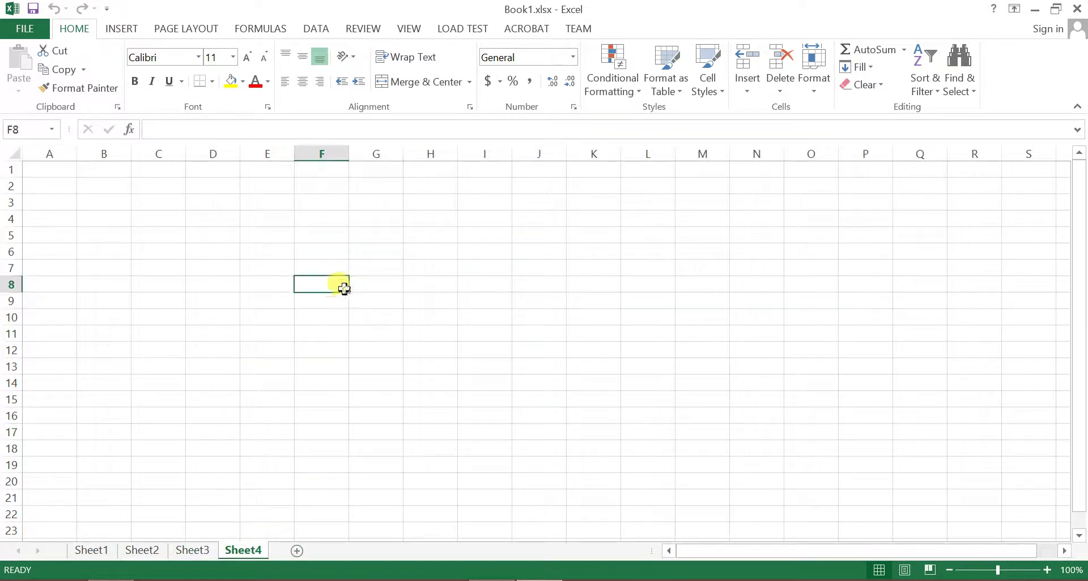
left_click(267, 201)
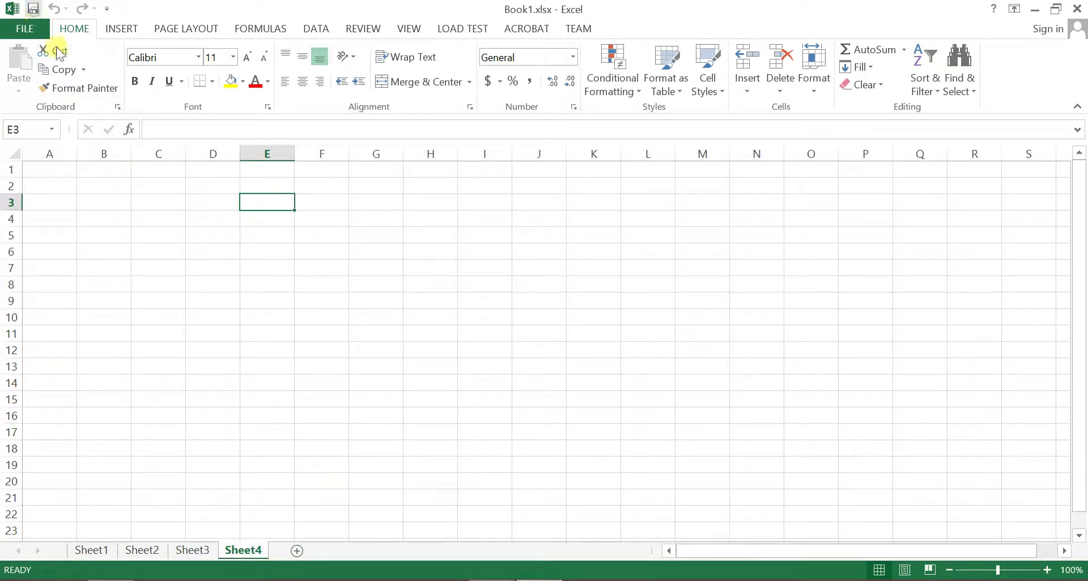
left_click(368, 300)
left_click(252, 219)
Choose cell D3 on Sheet4 as the starting cell for the table headers.
left_click(204, 217)
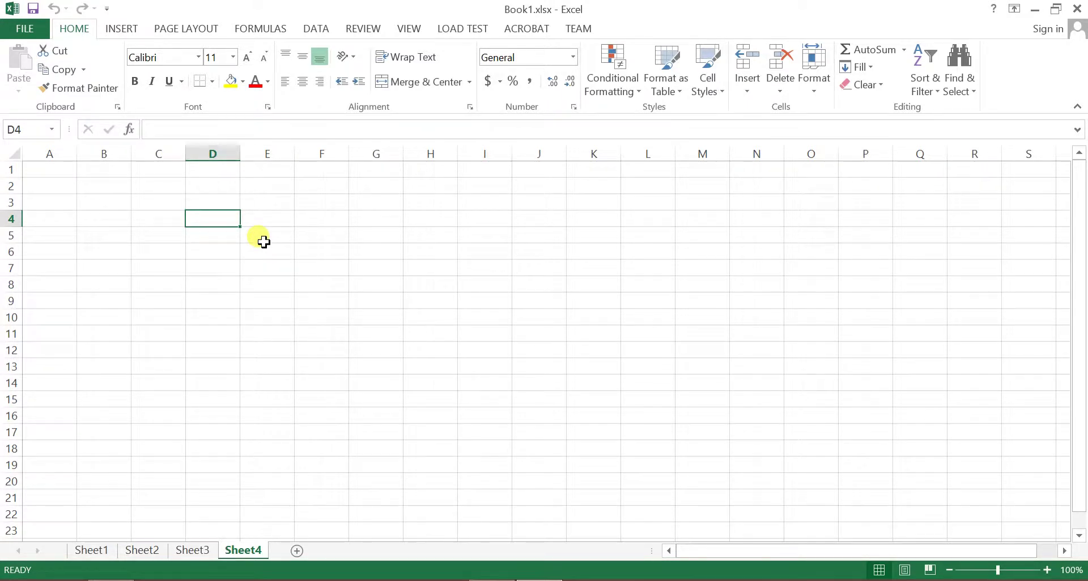
left_click(266, 243)
left_click(258, 217)
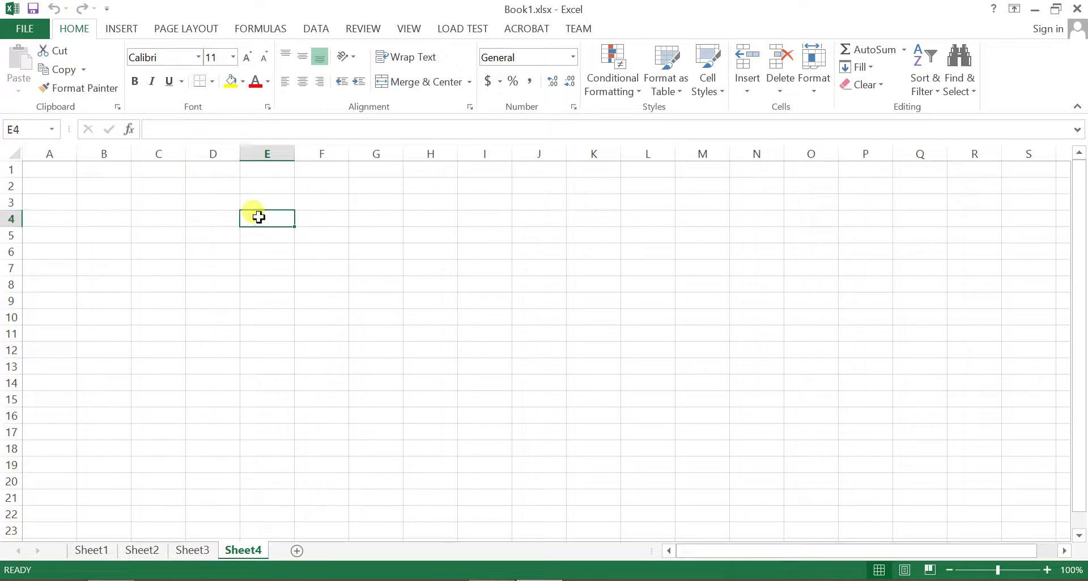
left_click(266, 268)
left_click(229, 221)
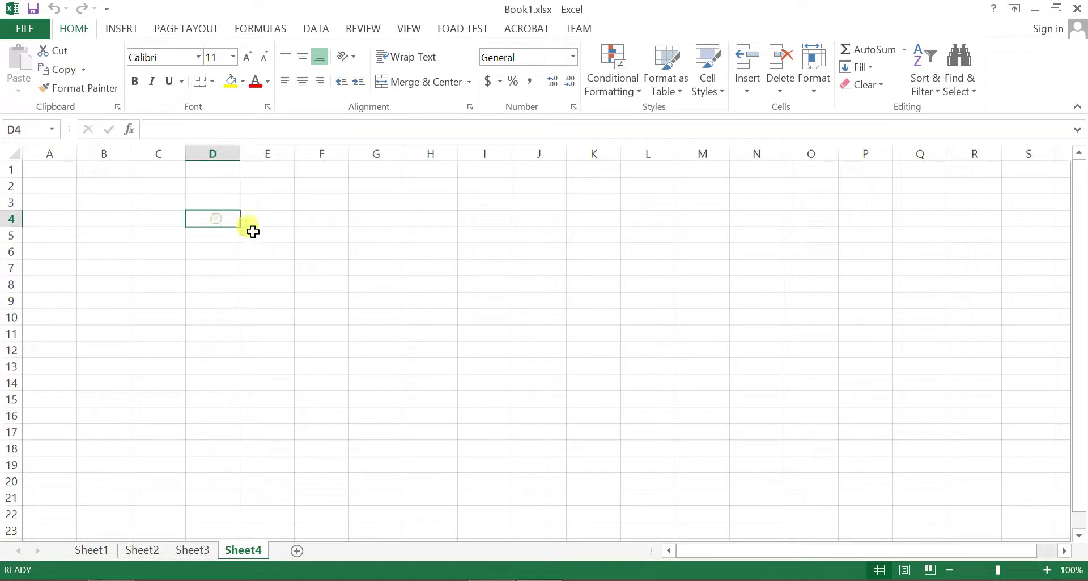
left_click(267, 249)
left_click(240, 223)
left_click(219, 219)
left_click(255, 213)
left_click(214, 212)
left_click(213, 205)
left_click(219, 219)
left_click(211, 204)
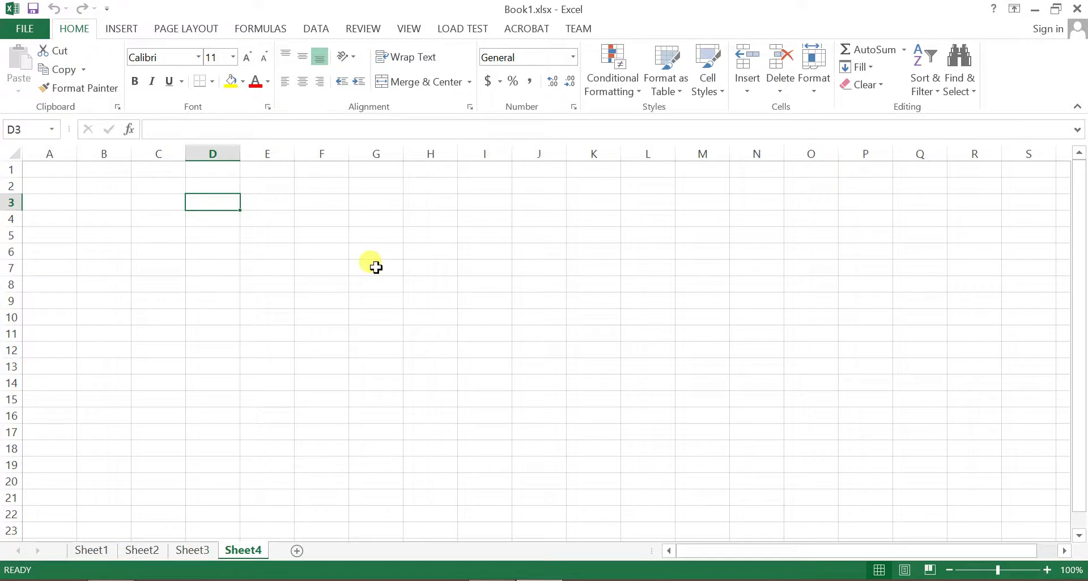
Enter the 'Date of Birth' header in D3 and widen column D.
type("Date of Birth")
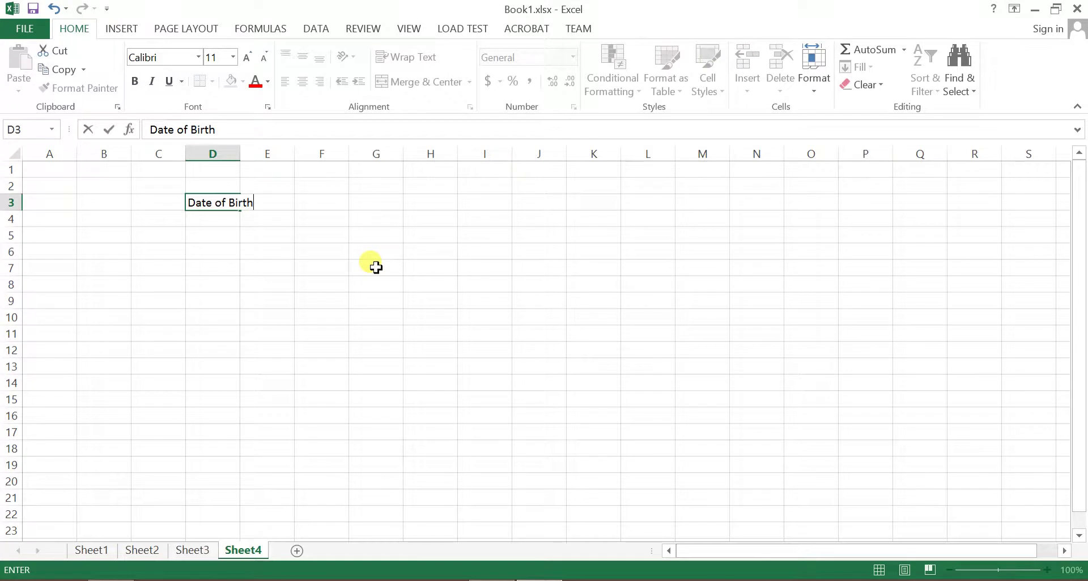
key("Return")
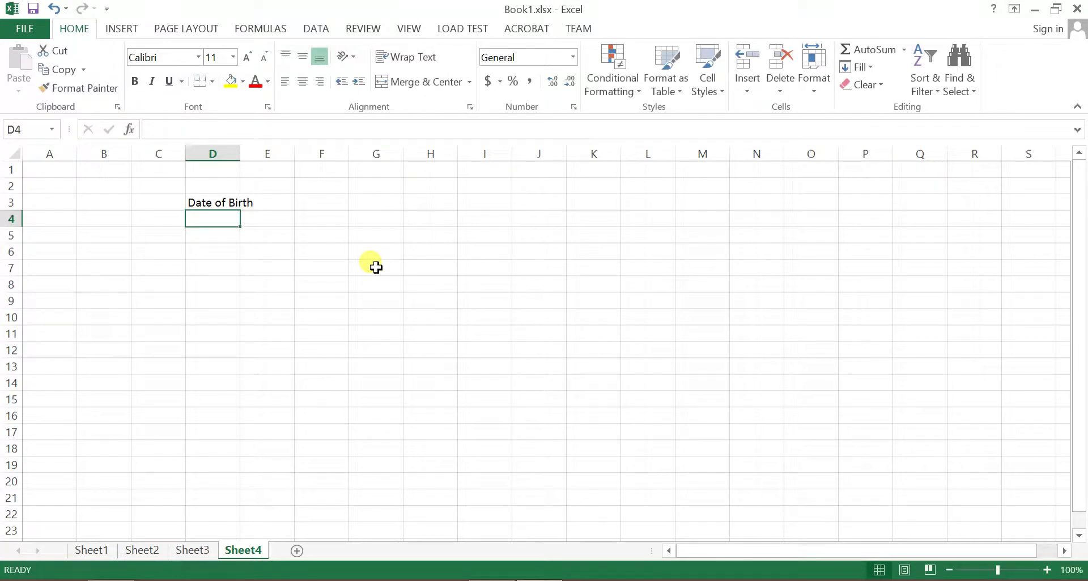
mouse_move(240, 154)
left_mouse_down()
mouse_move(262, 166)
mouse_move(343, 162)
left_mouse_up()
left_click(279, 205)
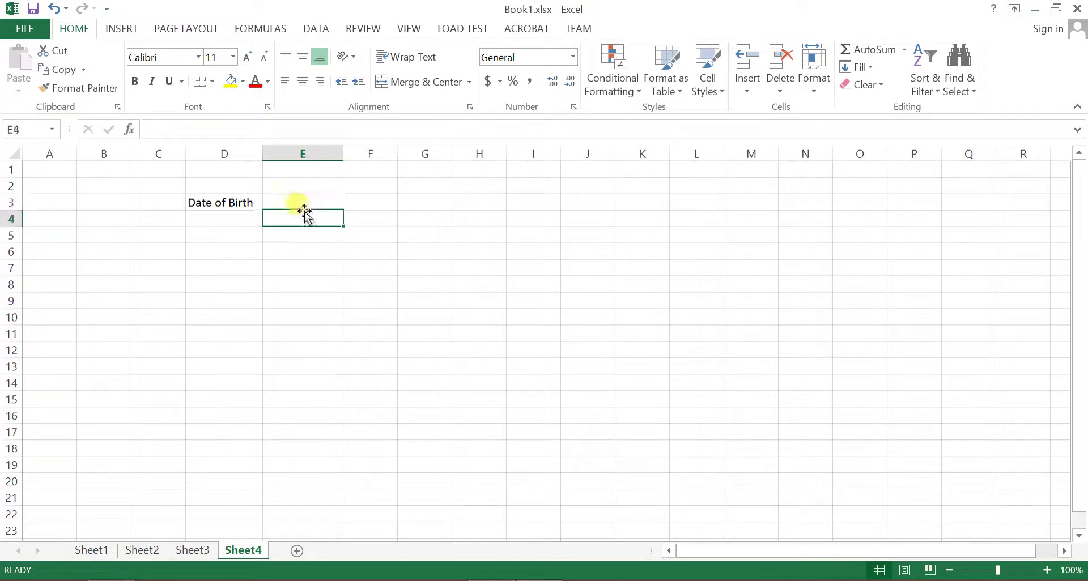
left_click(196, 203)
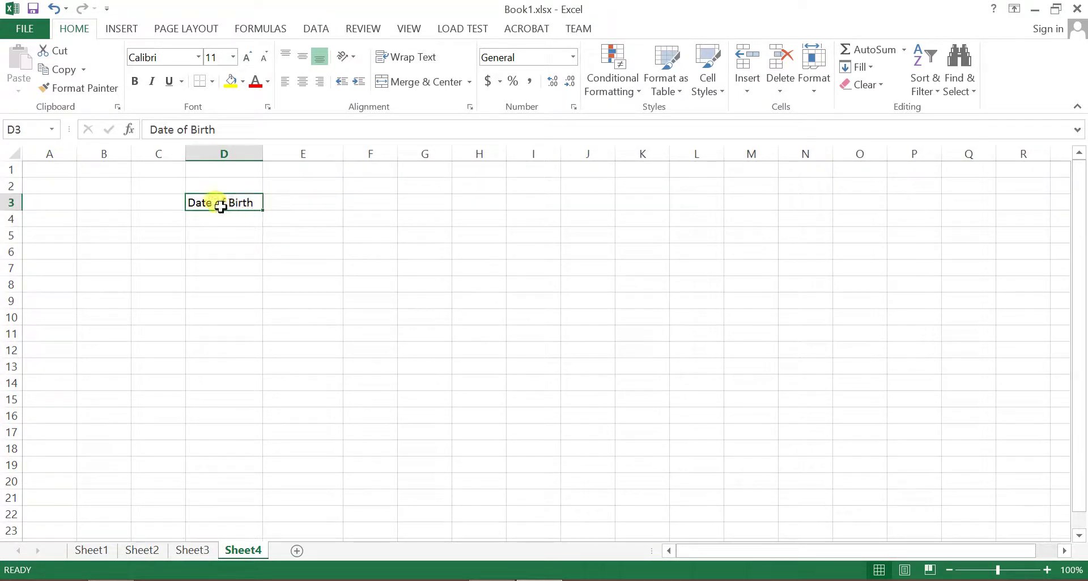
Enter the 'Precent DOB' header in E3.
left_click(305, 202)
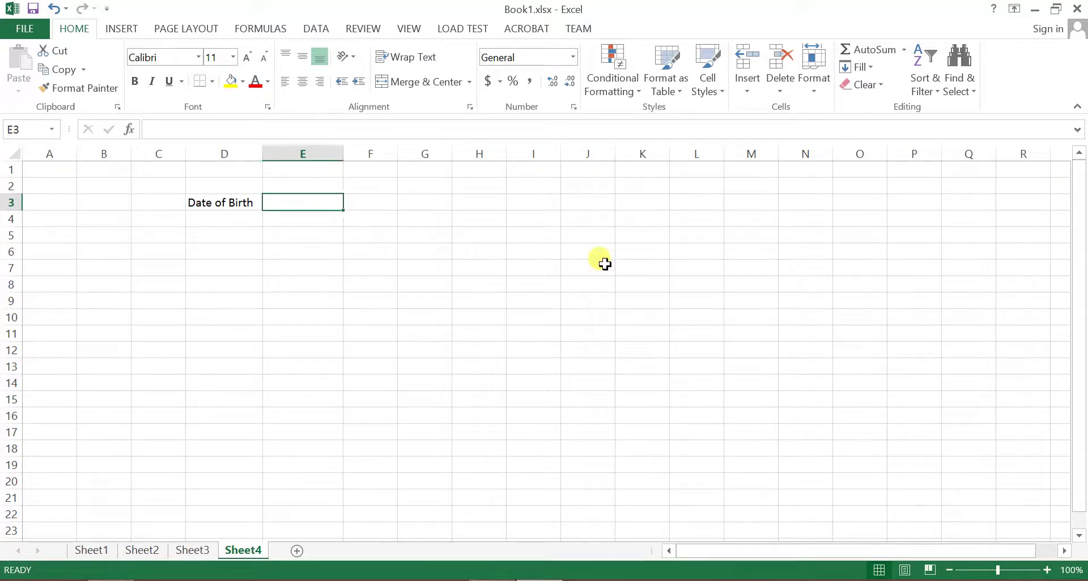
type("Precent")
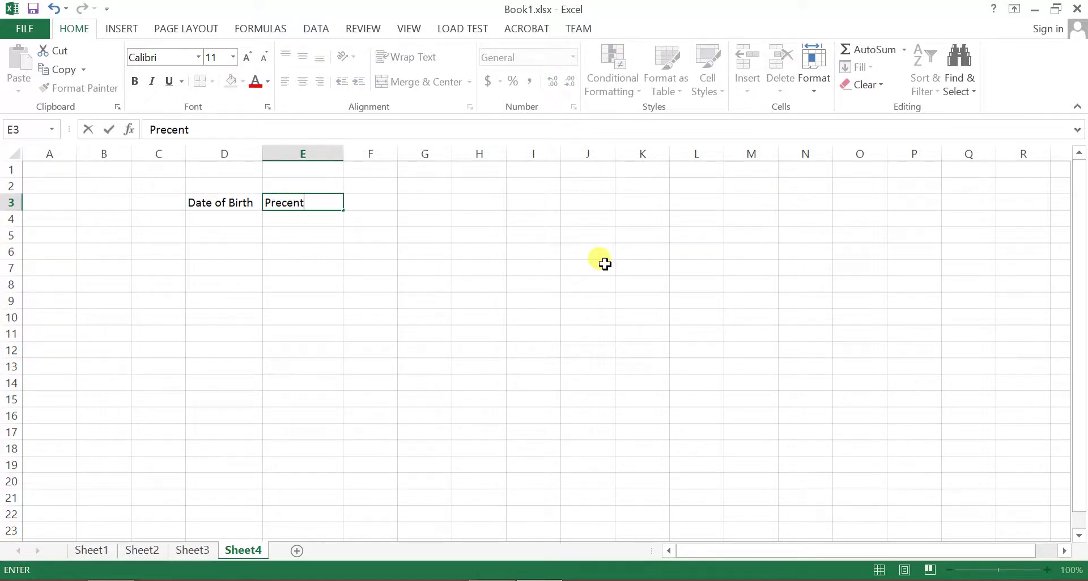
key("Return")
left_click(312, 185)
left_click(316, 203)
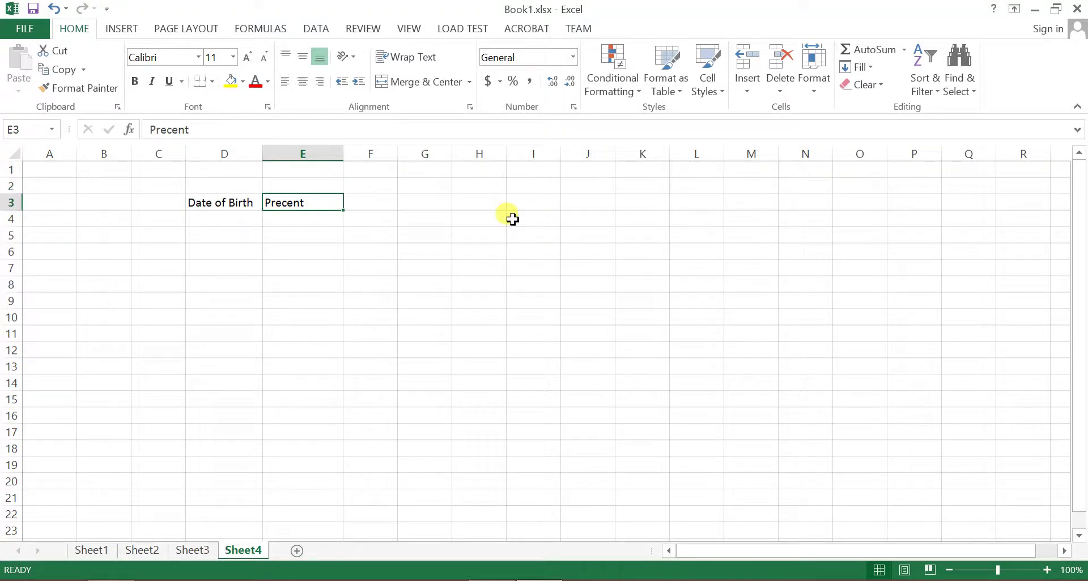
double_click(313, 203)
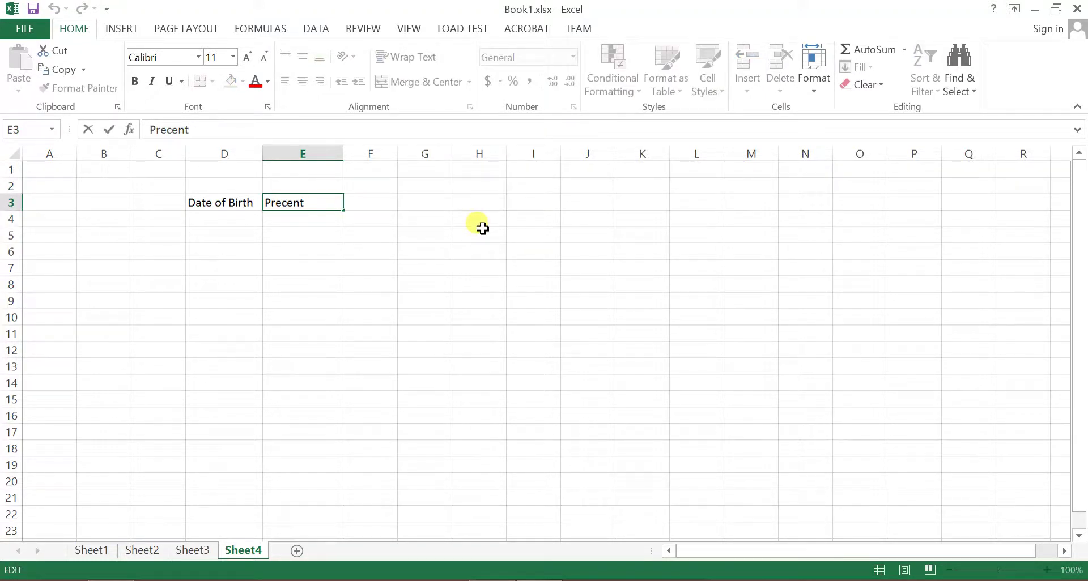
type("DOB")
key("Return")
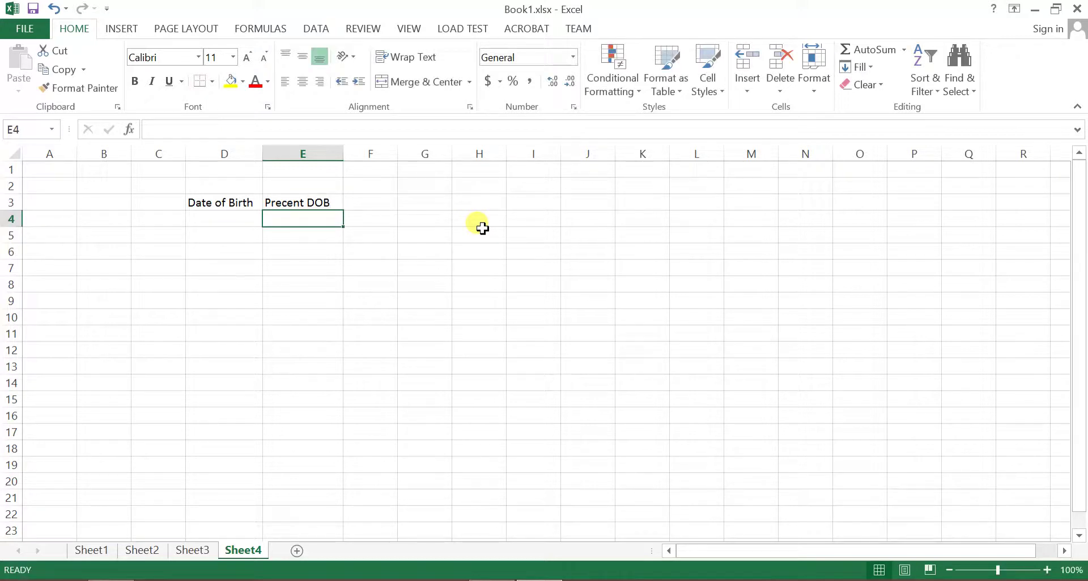
Enter the 'Number of Days' header in F3 and widen column F.
left_click(372, 204)
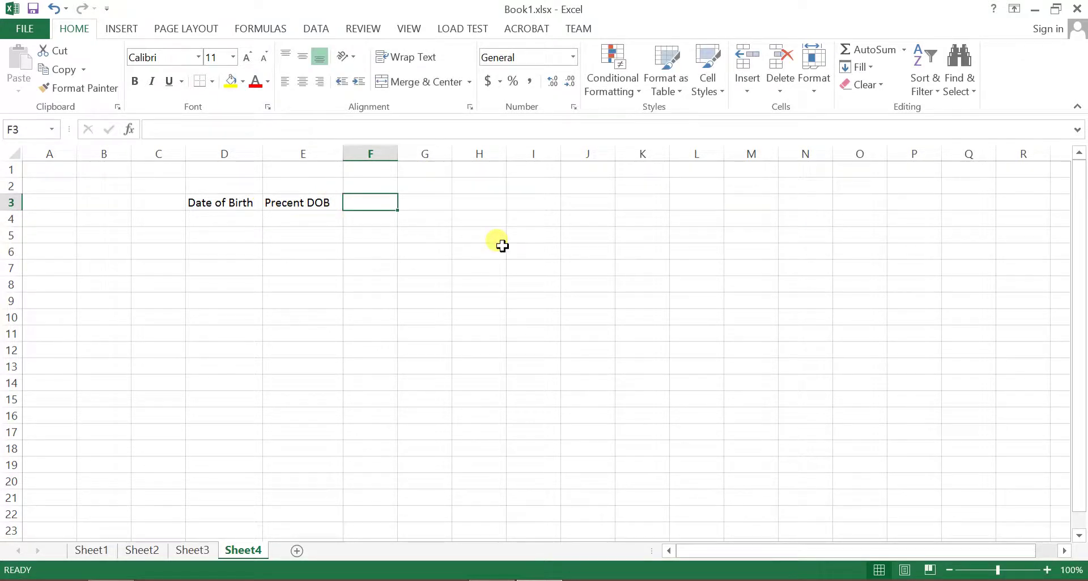
type("Number of Da")
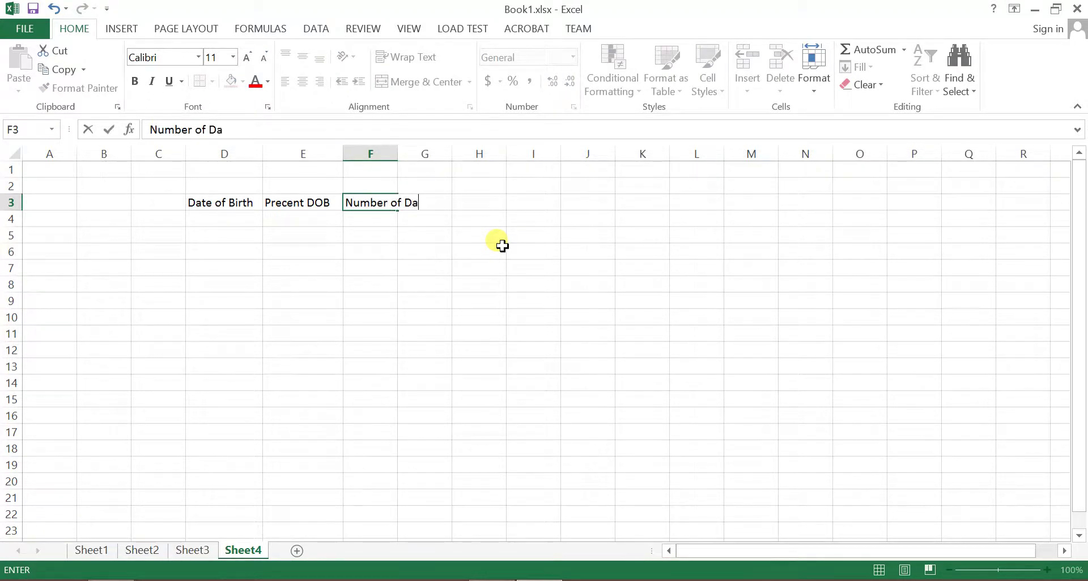
type("ys")
key("Return")
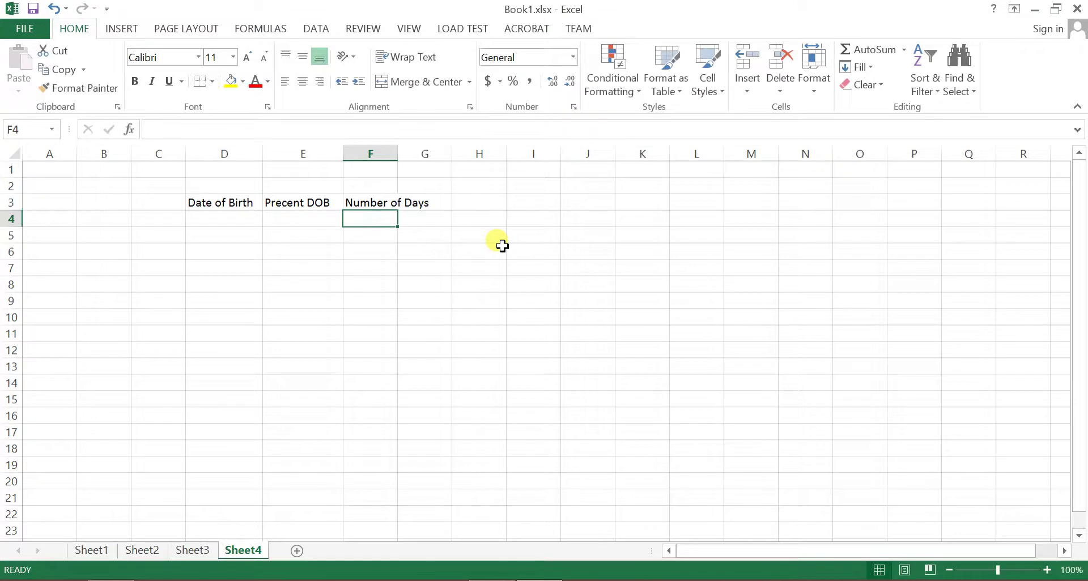
mouse_move(398, 154)
left_mouse_down()
mouse_move(438, 162)
mouse_move(506, 154)
left_mouse_up()
left_click(483, 202)
Enter the 'Years' header in G3.
left_click(512, 248)
left_click(485, 202)
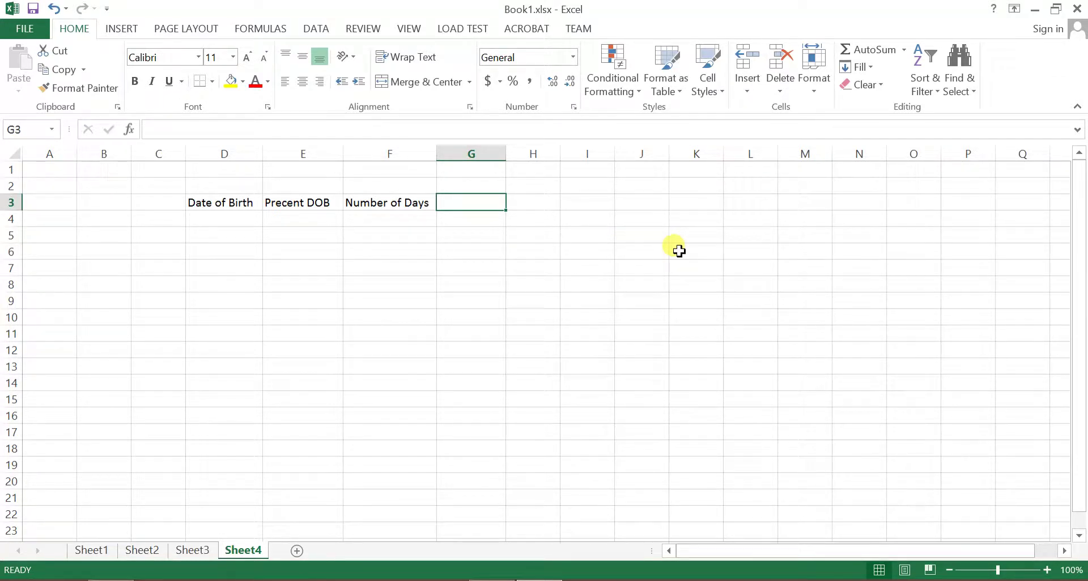
type("Yes")
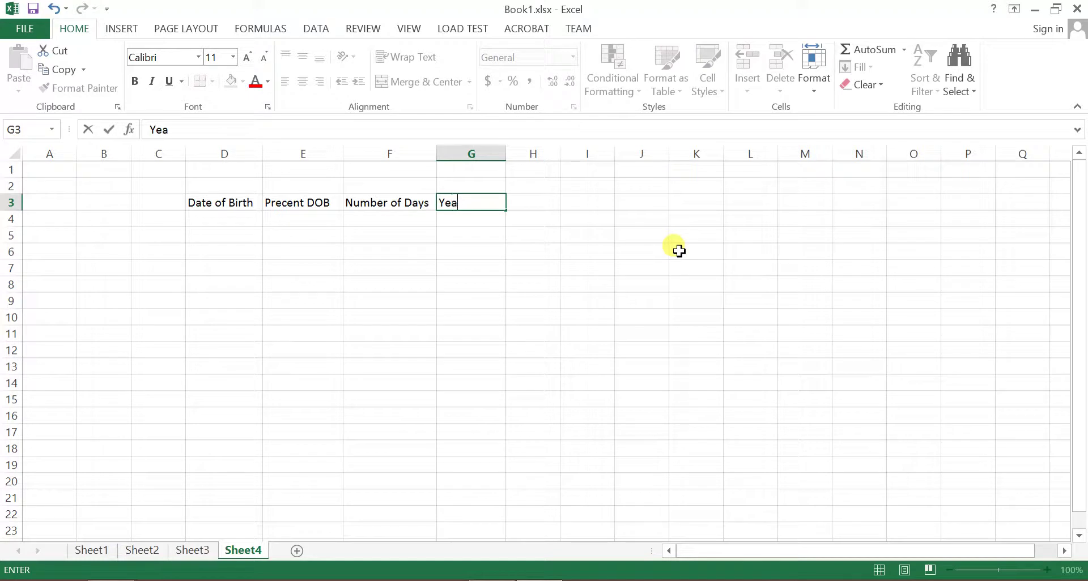
key("Return")
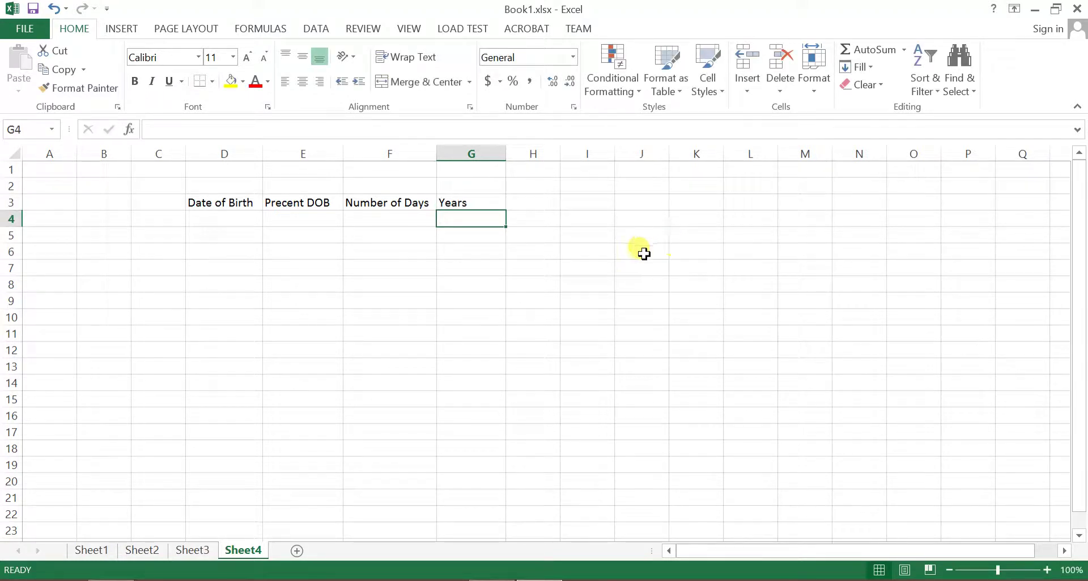
Give header row D3:G3 a dark grey fill with white text.
left_click_drag(193, 202, 441, 202)
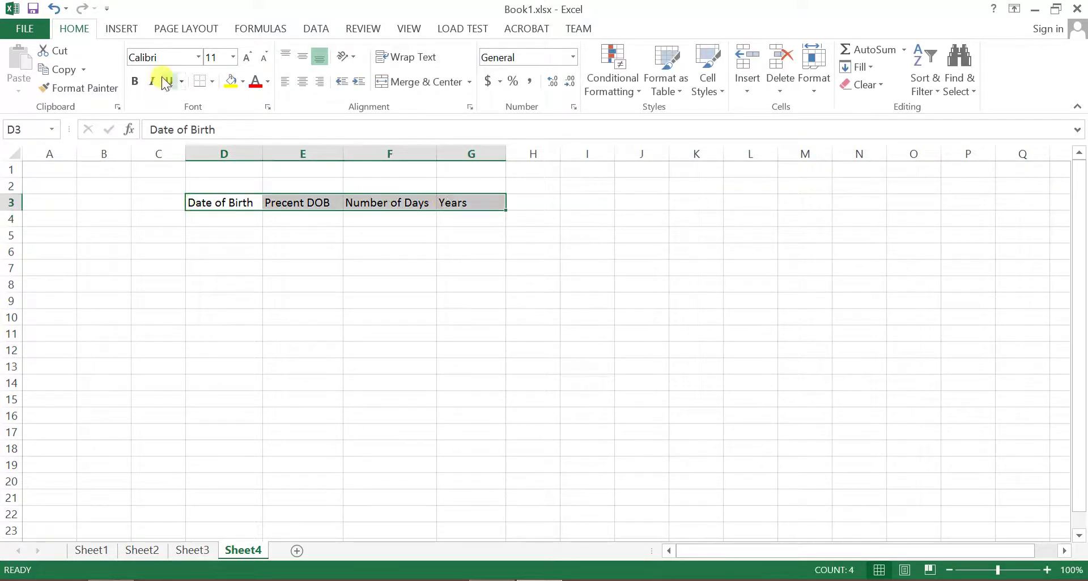
left_click(243, 82)
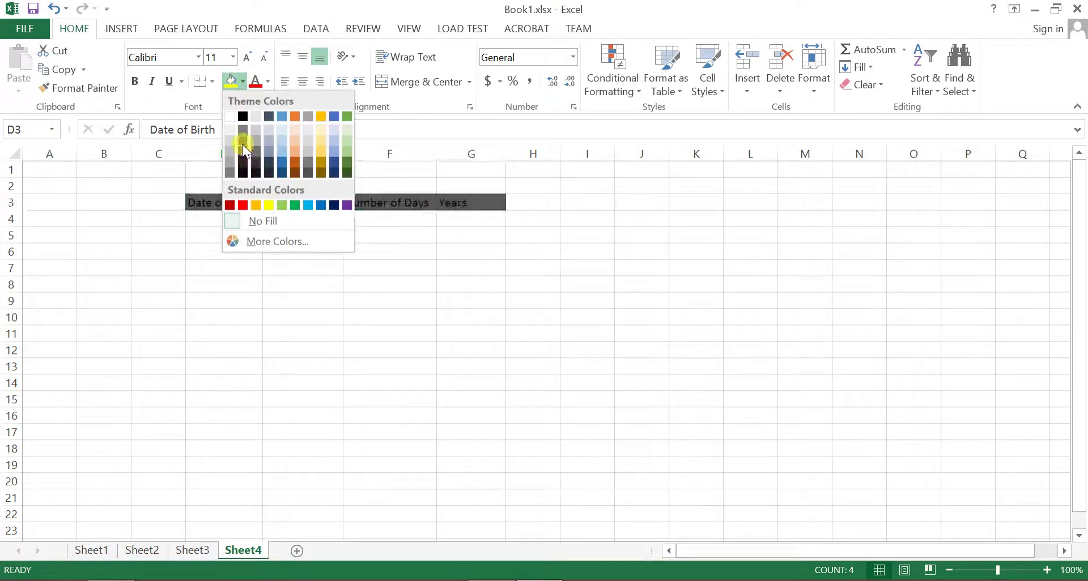
left_click(242, 144)
left_click(268, 82)
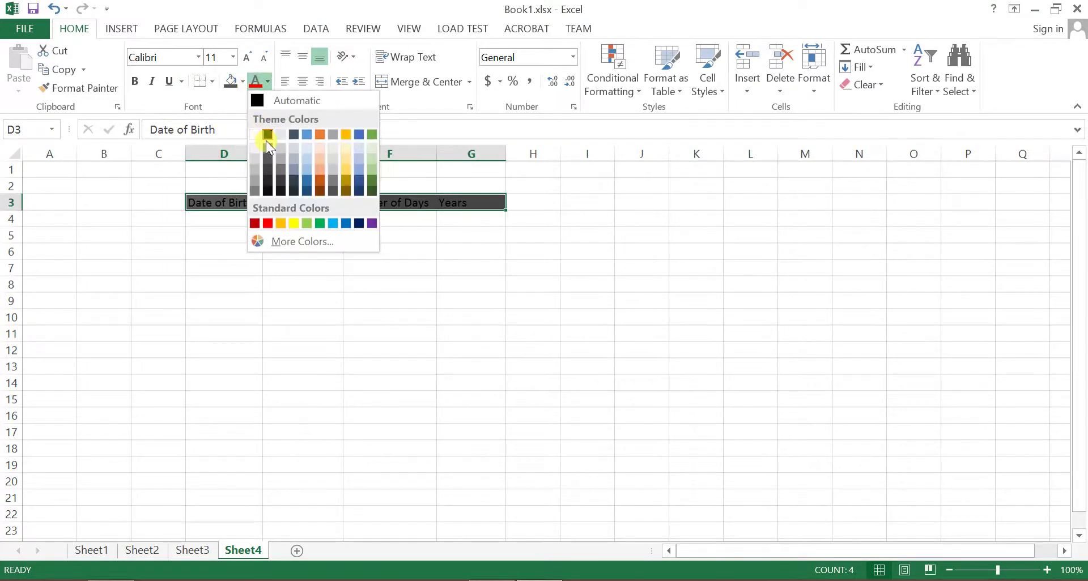
left_click(255, 134)
left_click(347, 270)
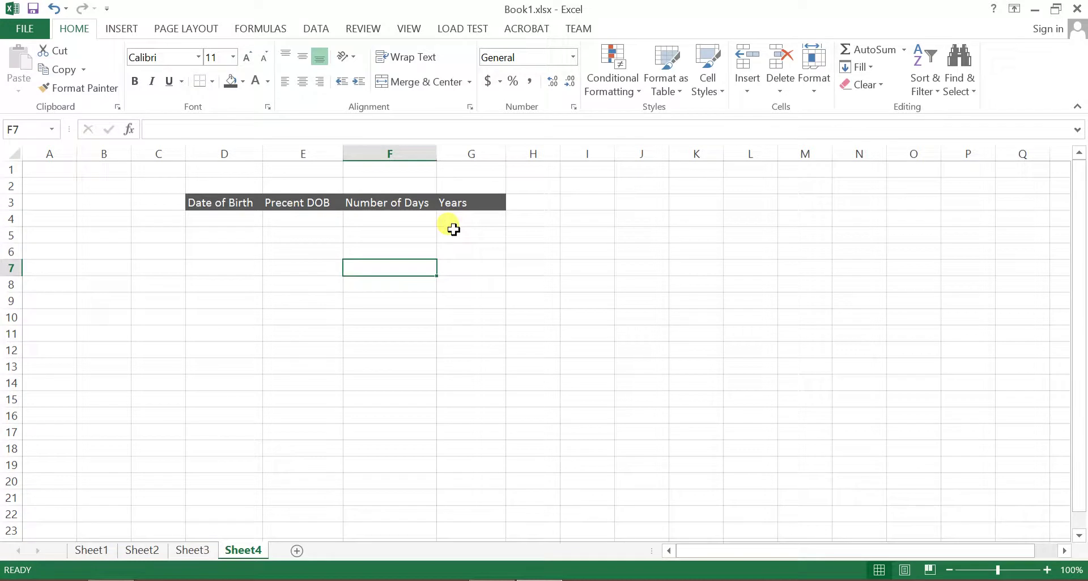
Widen column D and fill the table body from D4 light grey.
left_click(245, 233)
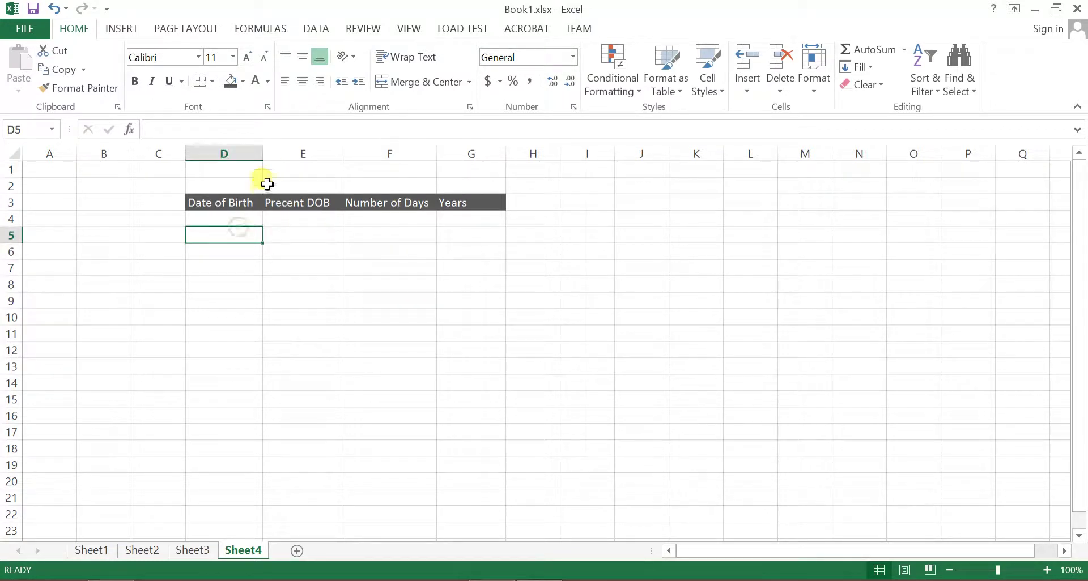
left_click_drag(266, 155, 274, 160)
mouse_move(257, 220)
left_mouse_down()
mouse_move(487, 381)
mouse_move(490, 351)
left_mouse_up()
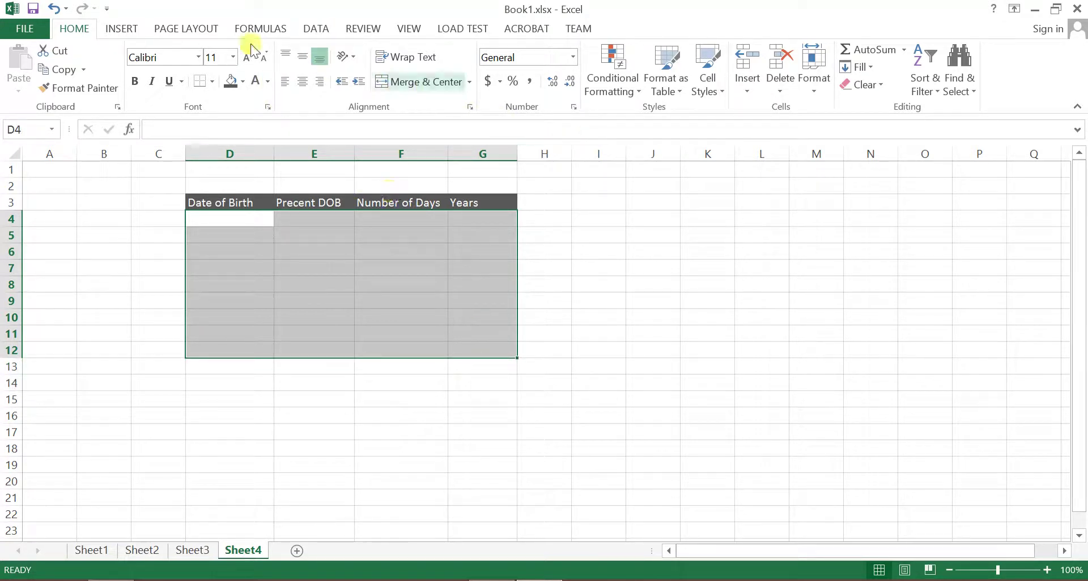
left_click(243, 81)
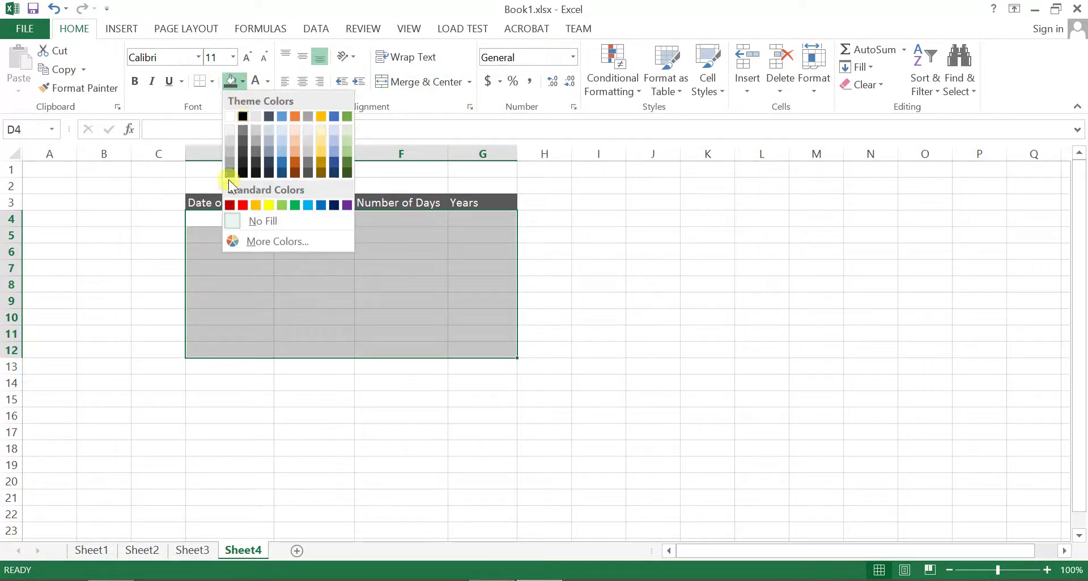
left_click(256, 130)
left_click(576, 315)
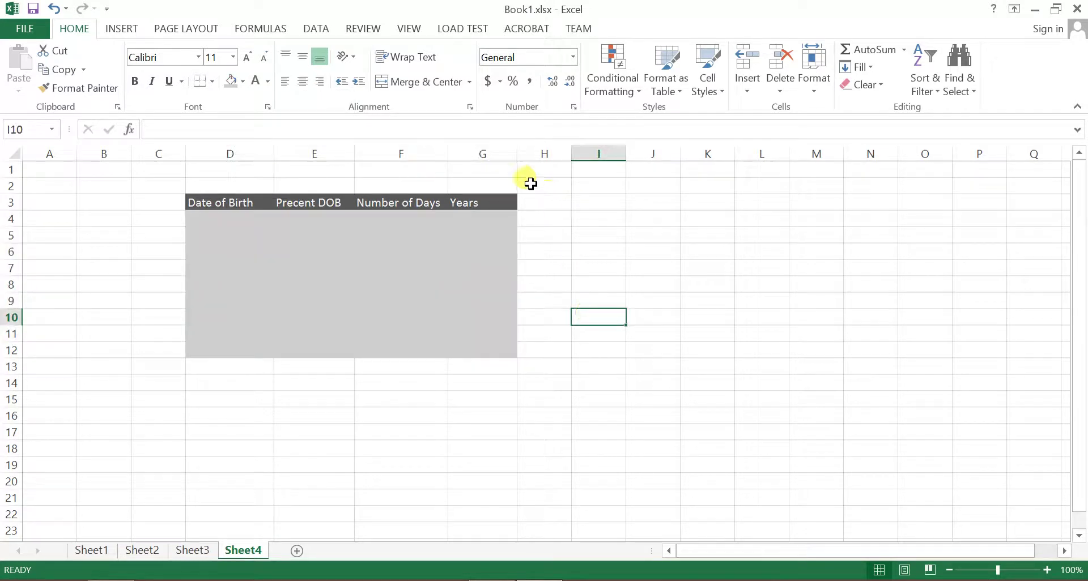
Auto-fit columns D to G, then narrow the Years column to about 6.64.
double_click(517, 154)
double_click(448, 153)
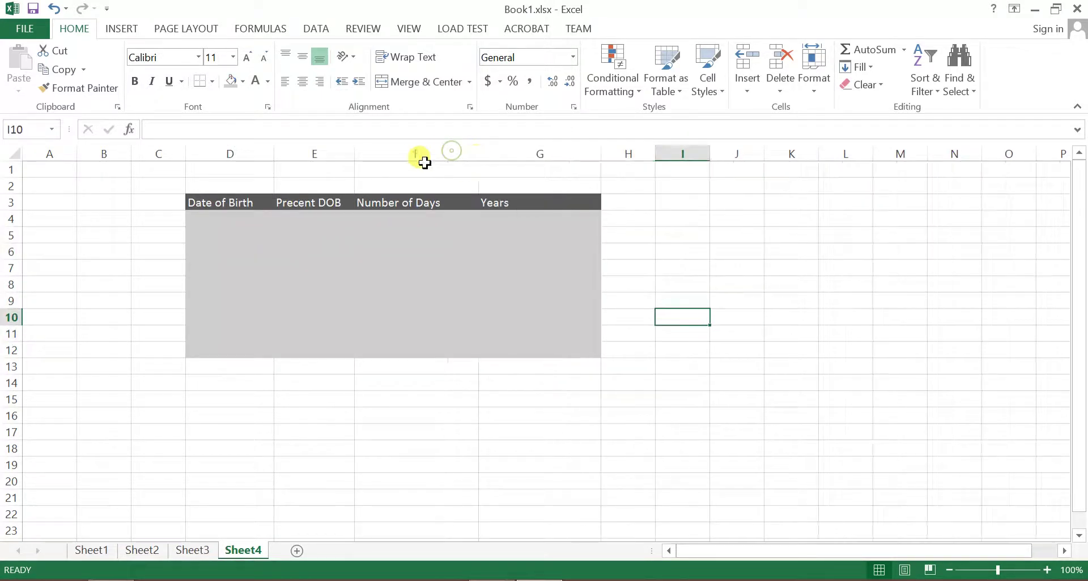
double_click(354, 154)
double_click(274, 154)
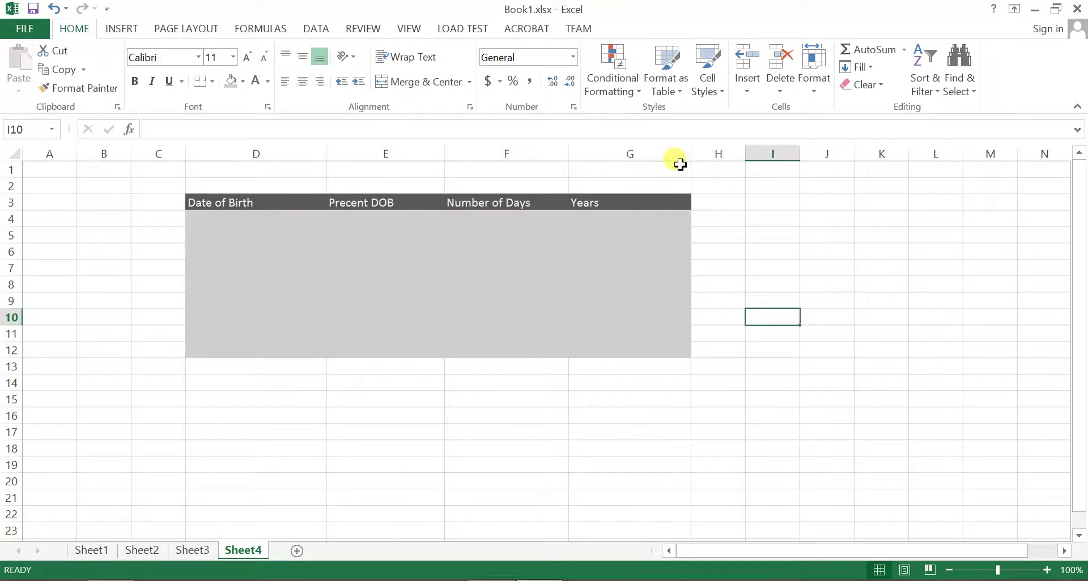
left_click_drag(690, 154, 613, 159)
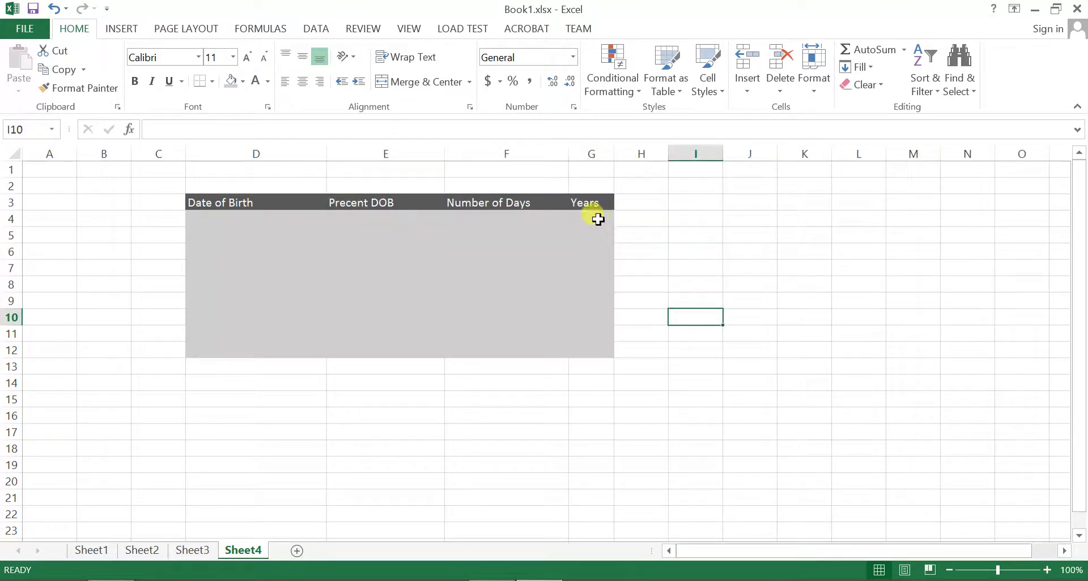
left_click(590, 219)
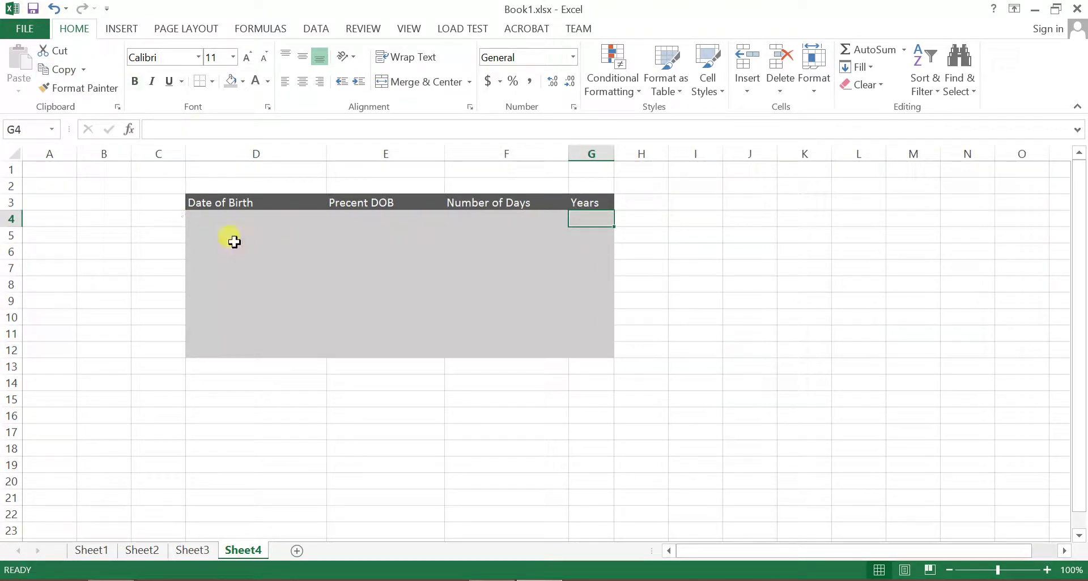
left_click(248, 219)
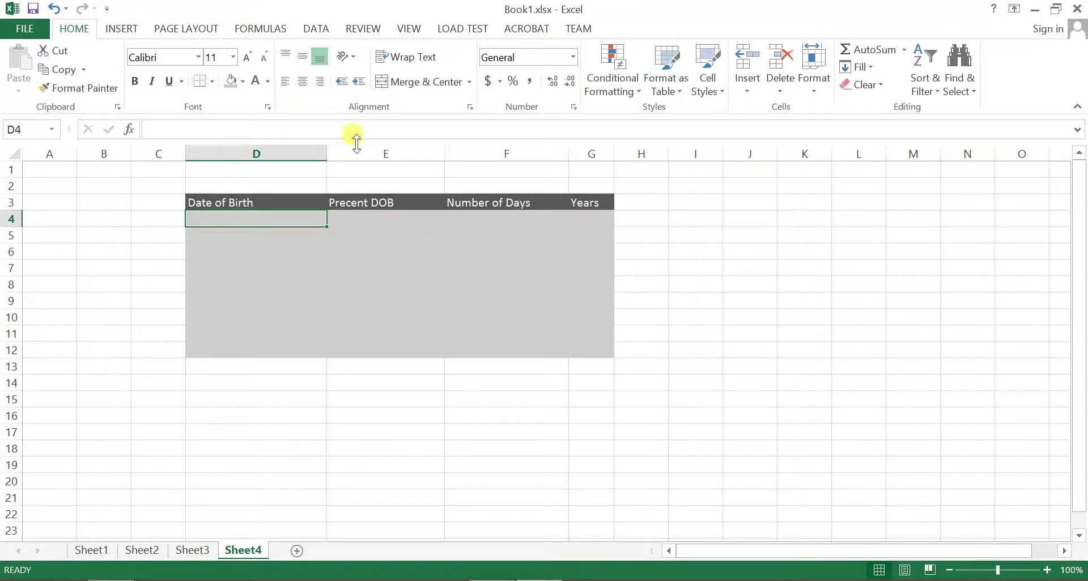
left_click(148, 201)
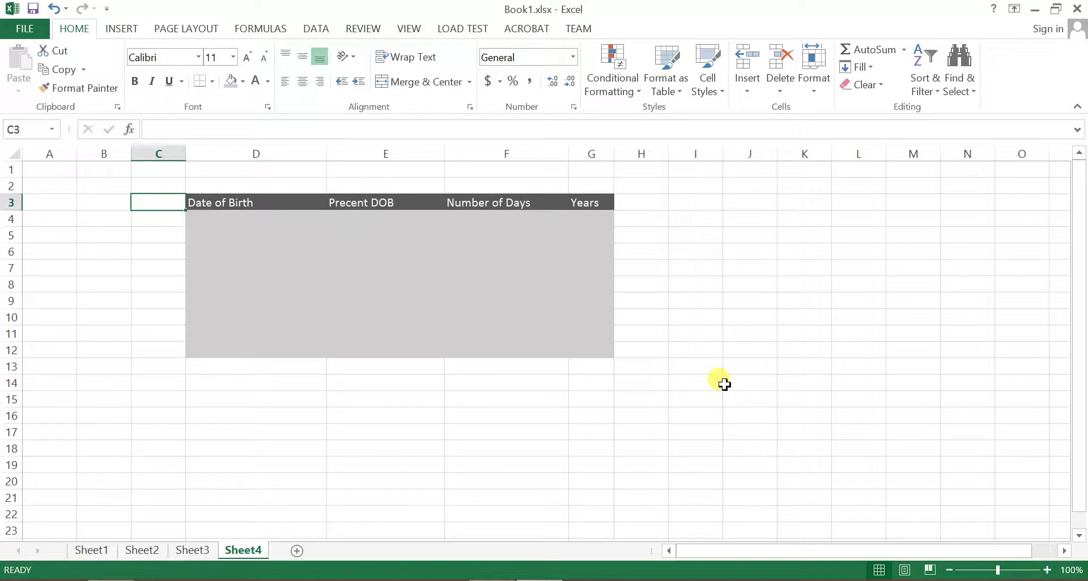
Enter 'Name' in C3 and dismiss the Create Table prompt.
type("Name")
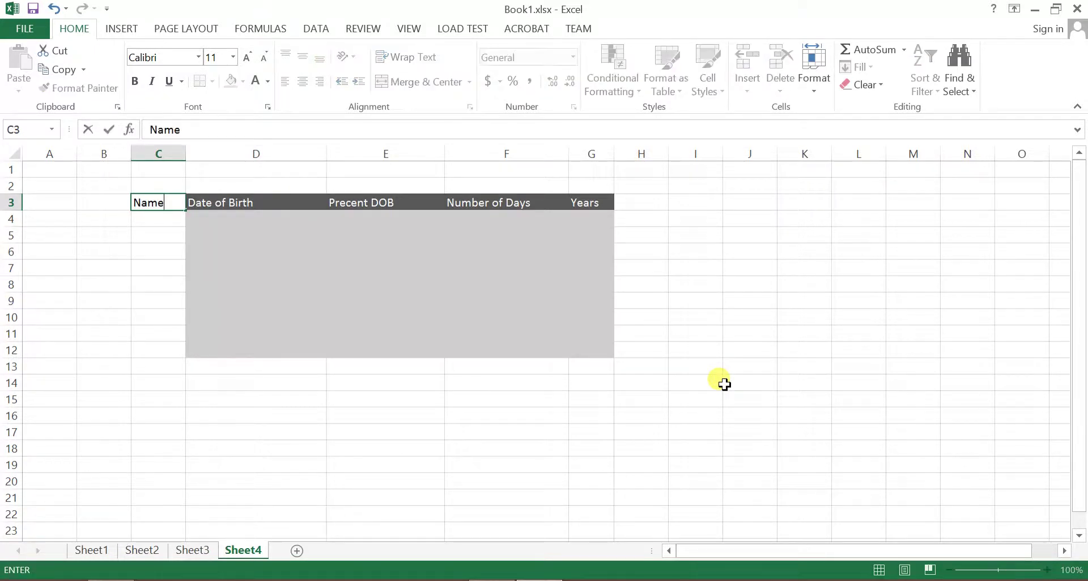
key("Return")
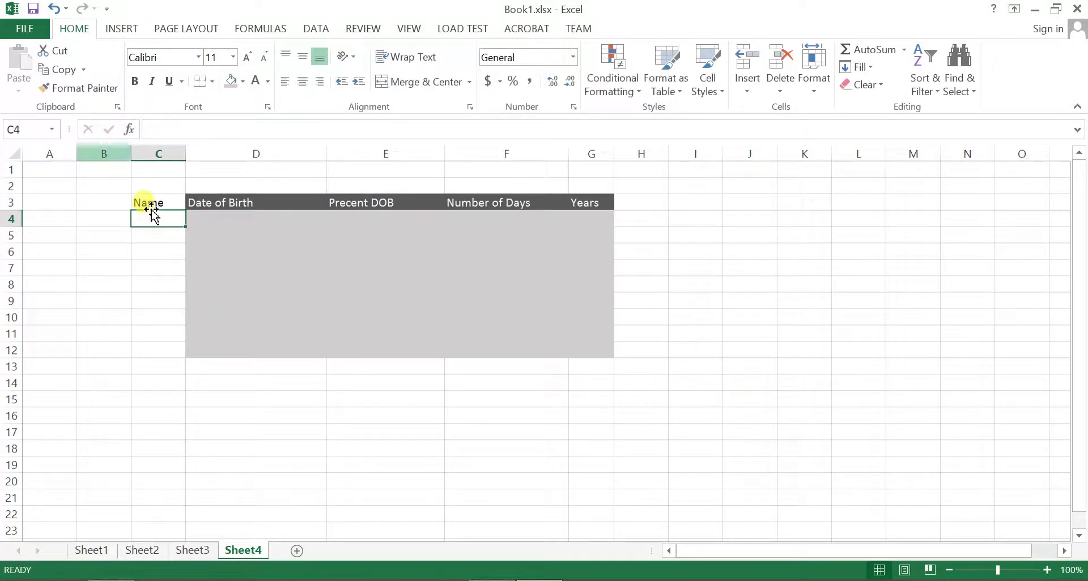
left_click(180, 203)
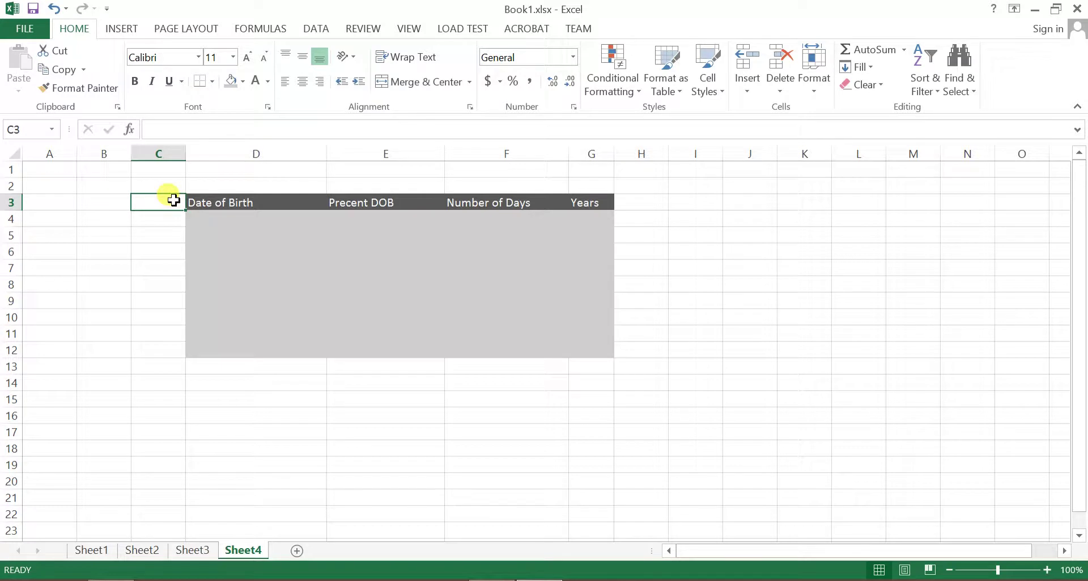
key("ctrl+t")
key("Return")
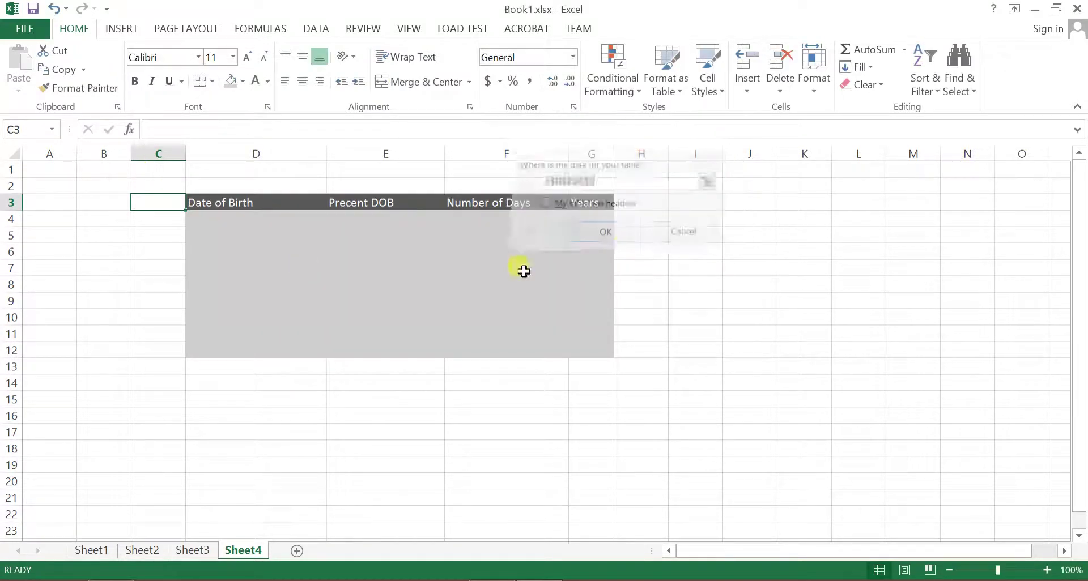
Add an extra 'Years' header in H3, then undo it.
left_click(266, 249)
left_click(657, 203)
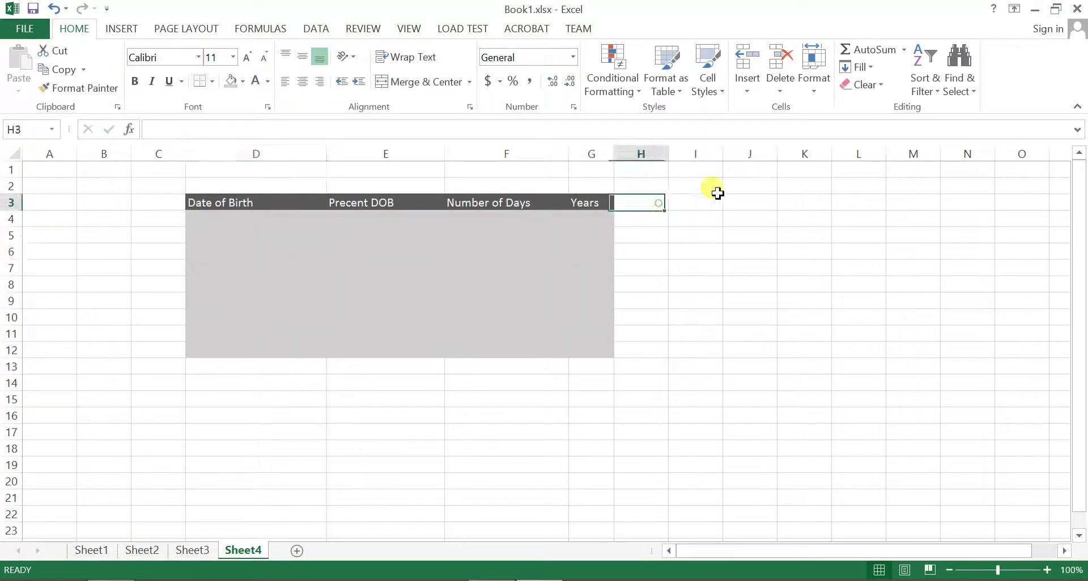
type("Years")
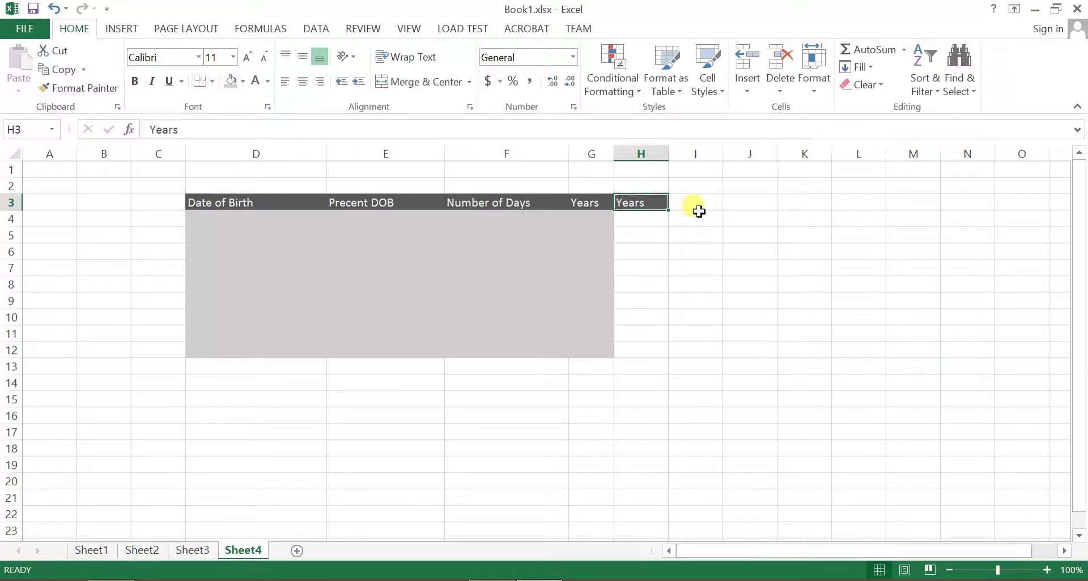
left_click(691, 219)
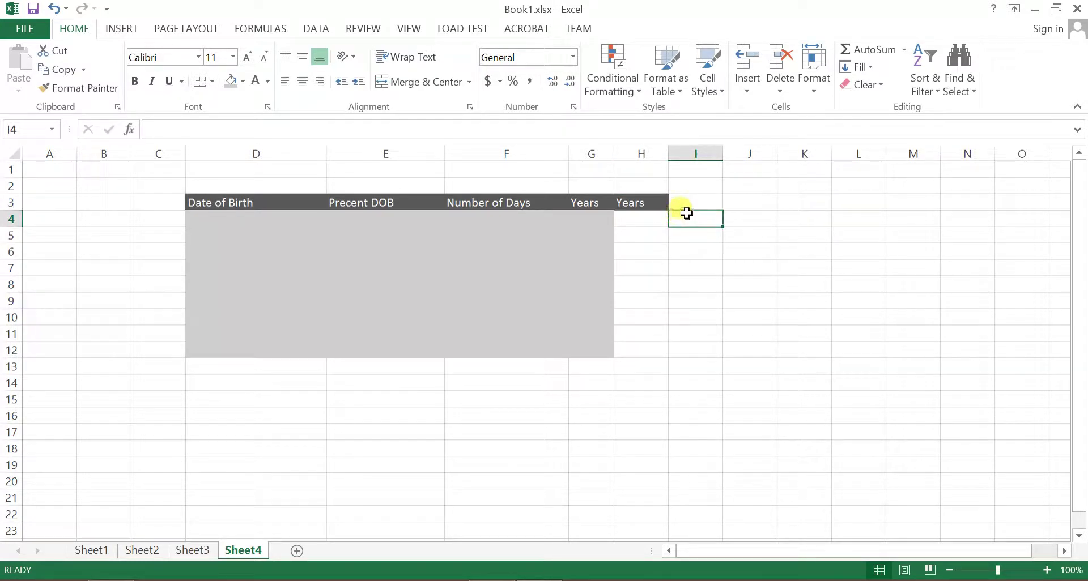
key("ctrl+z")
Try moving the Date of Birth header down, then revert the change.
left_click(165, 205)
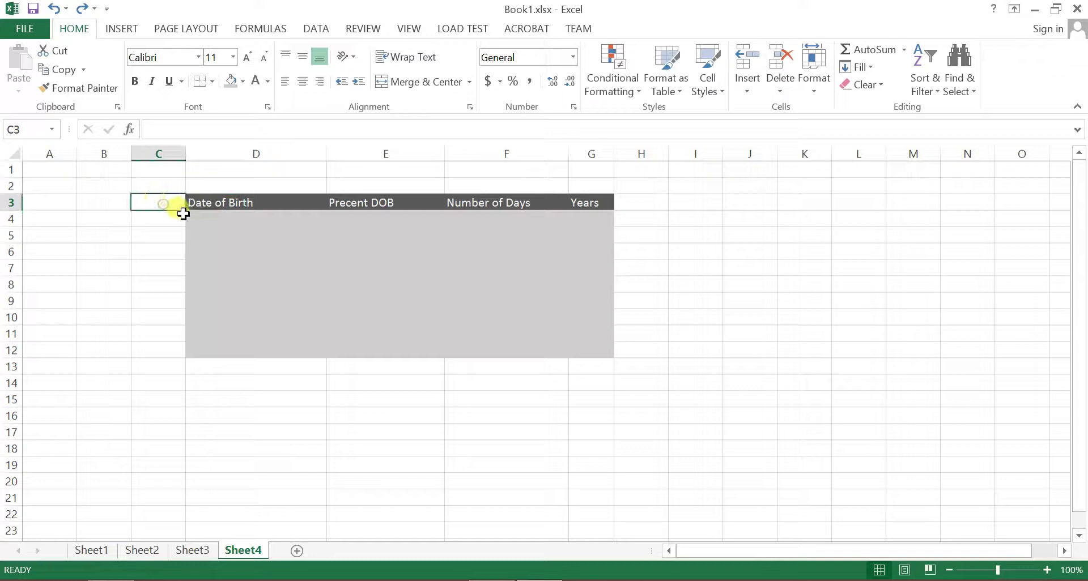
left_click(193, 205)
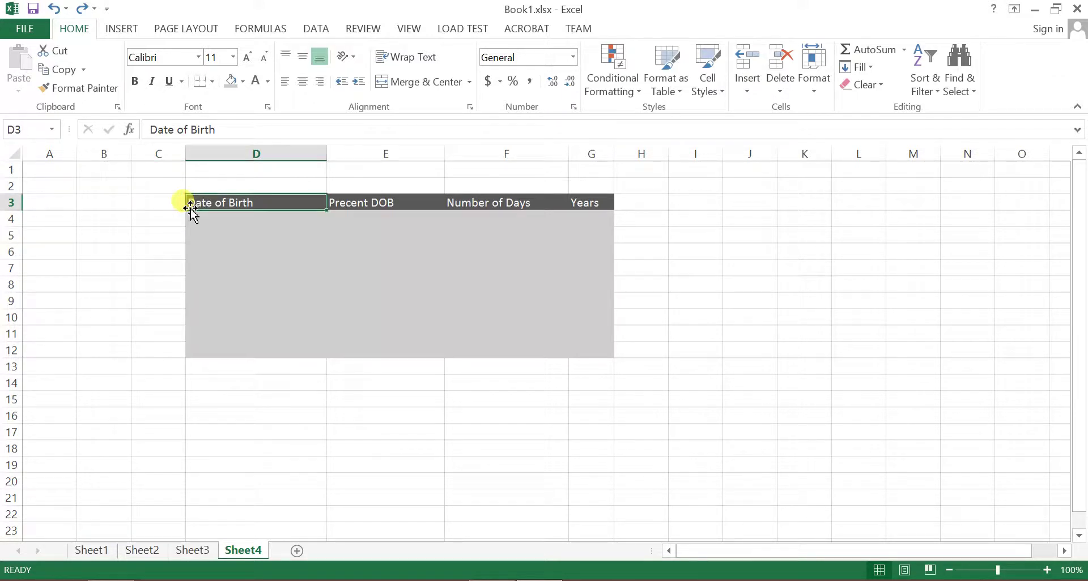
mouse_move(321, 209)
left_mouse_down()
mouse_move(176, 213)
mouse_move(148, 204)
mouse_move(173, 252)
left_mouse_up()
left_click(166, 205)
key("Delete")
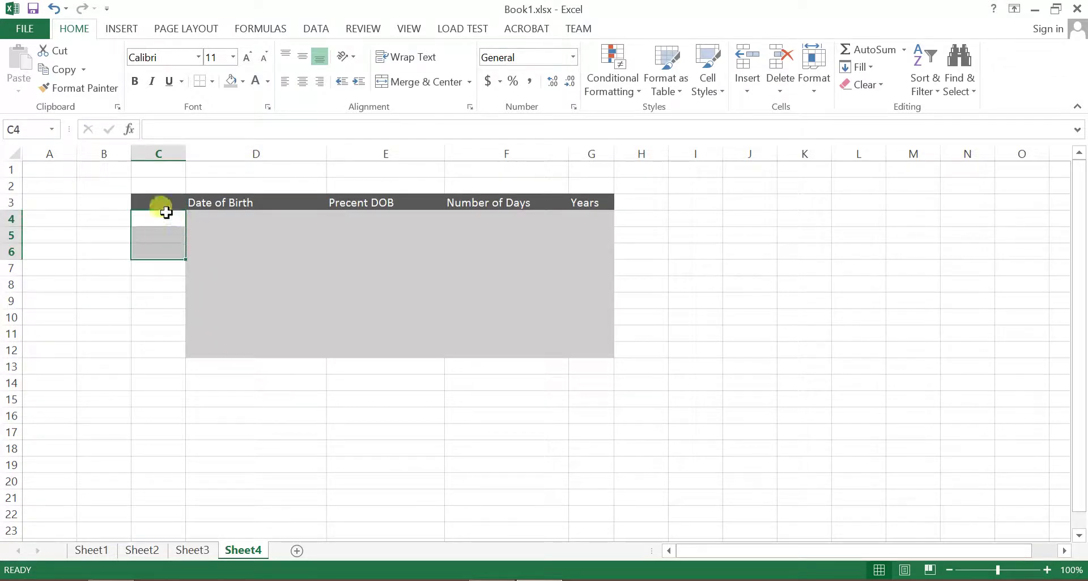
Fill C4:D12 light grey and re-enter the 'Name' header in C3.
left_click_drag(219, 217, 161, 349)
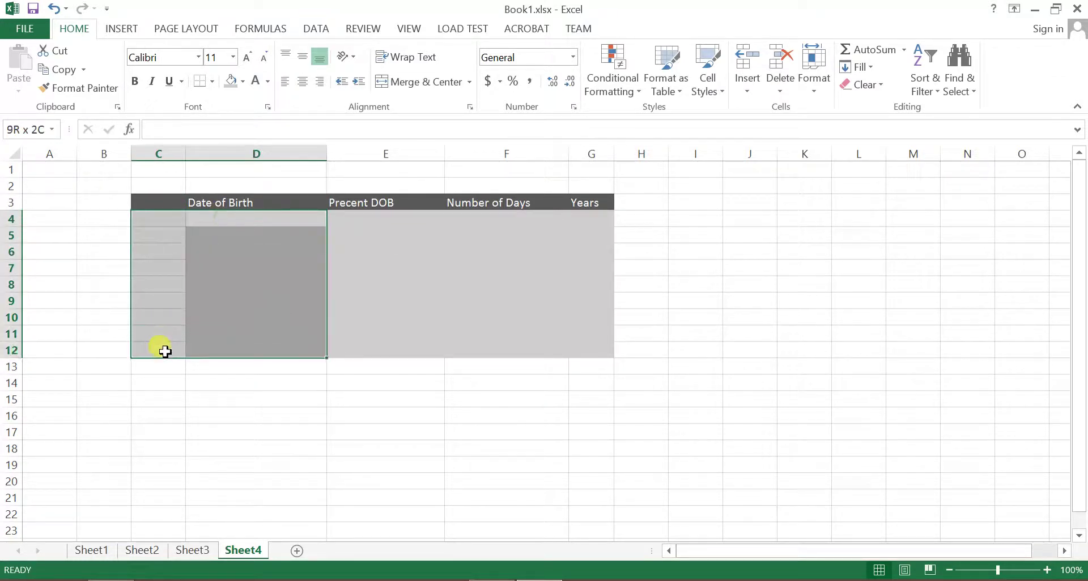
left_click(230, 80)
left_click(255, 268)
left_click(162, 204)
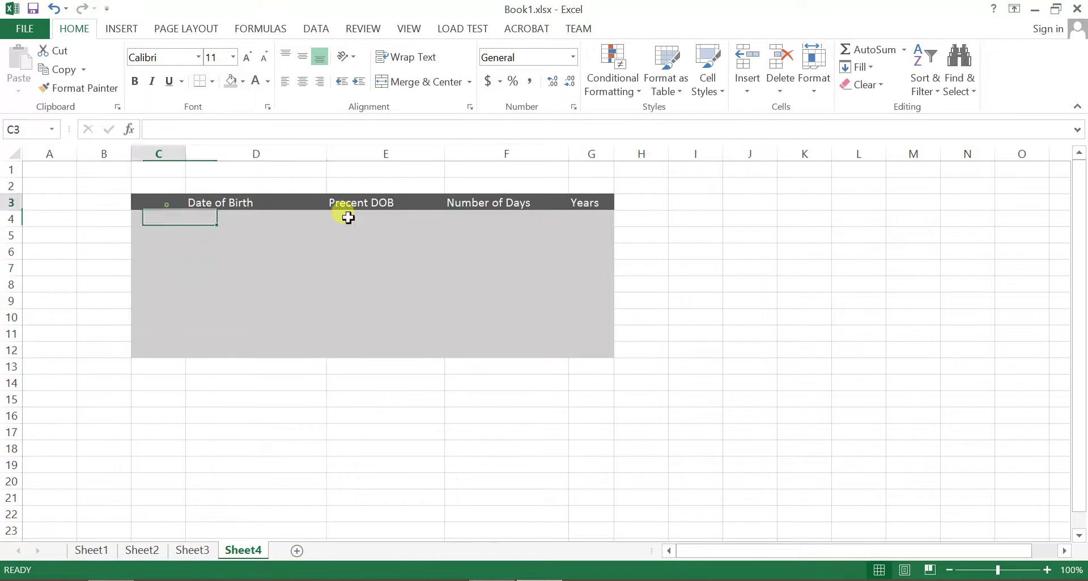
type("Name")
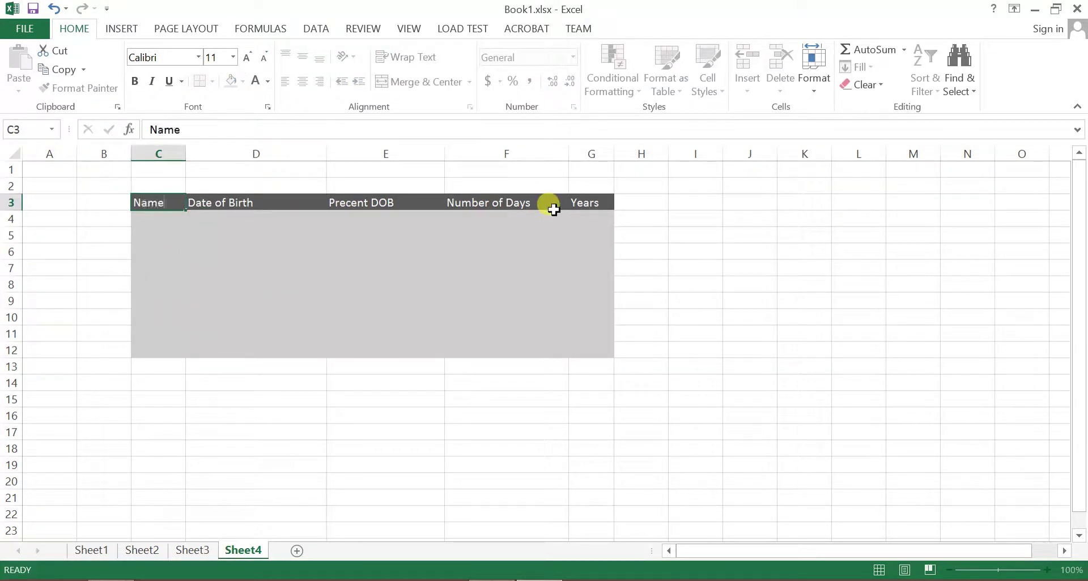
key("Return")
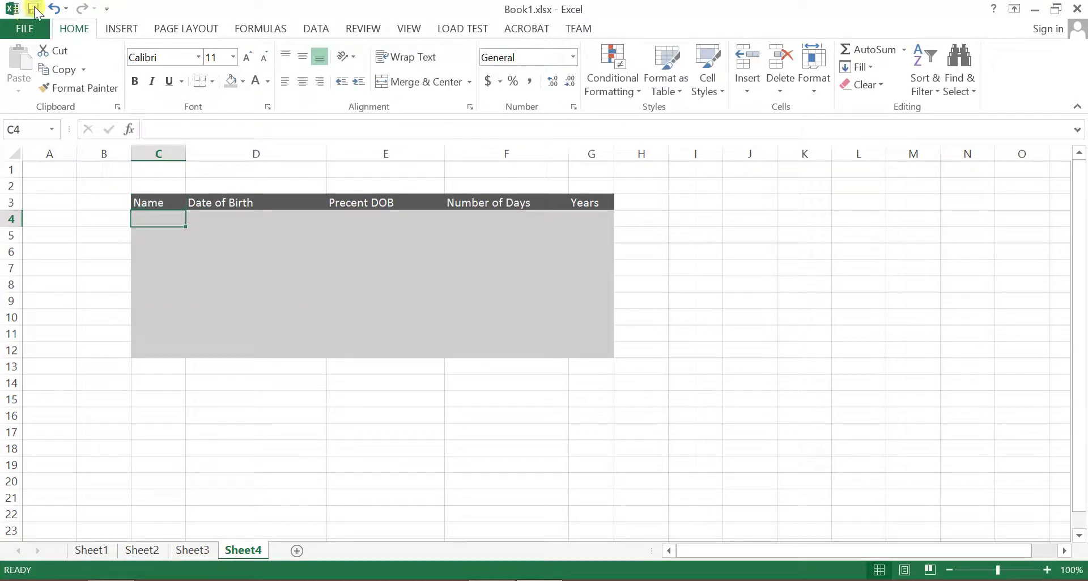
Widen column C and enter the names Dara, Tola, Sey and Sina in C4:C7.
left_click_drag(187, 154, 224, 153)
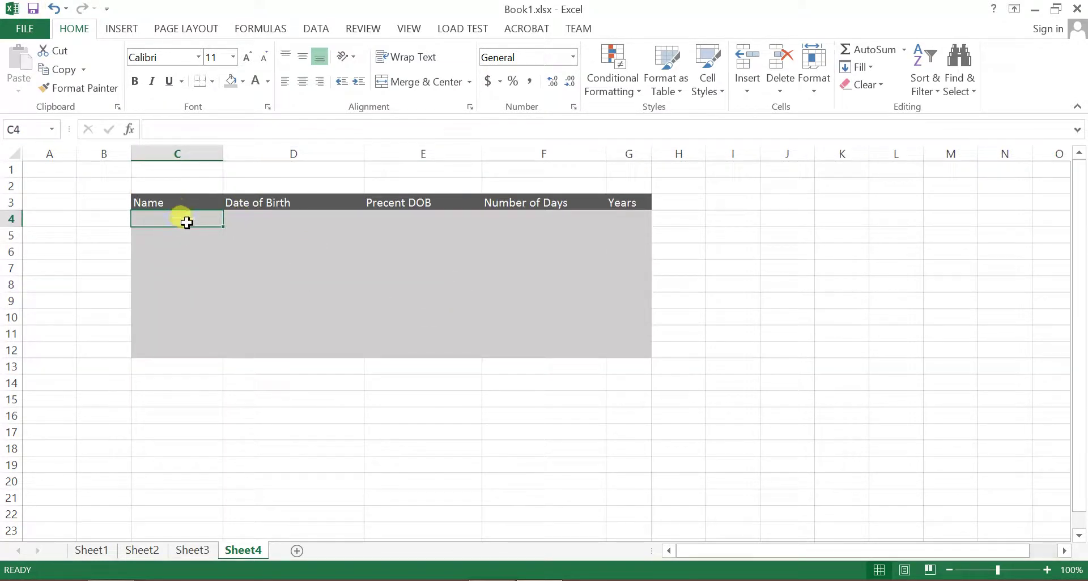
type("Dara")
key("Return")
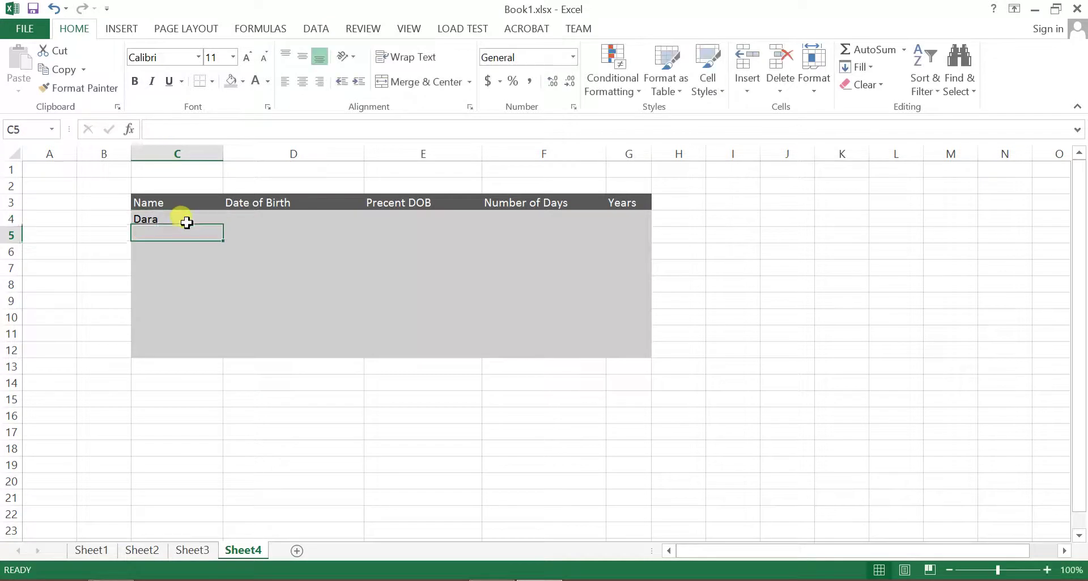
type("Tola")
key("Return")
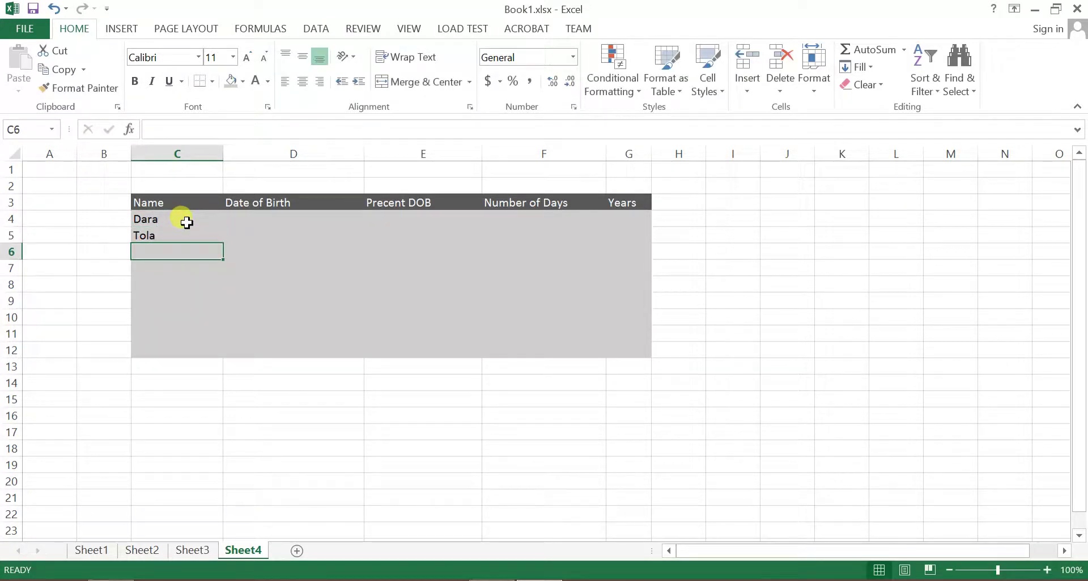
type("Sey")
key("Return")
type("Sey")
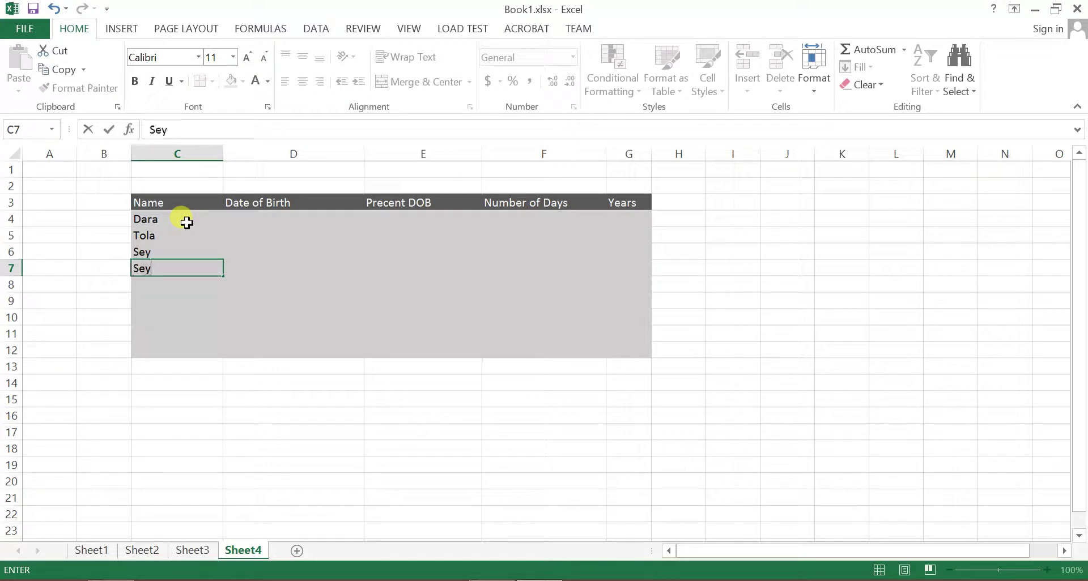
type("Sina")
key("Return")
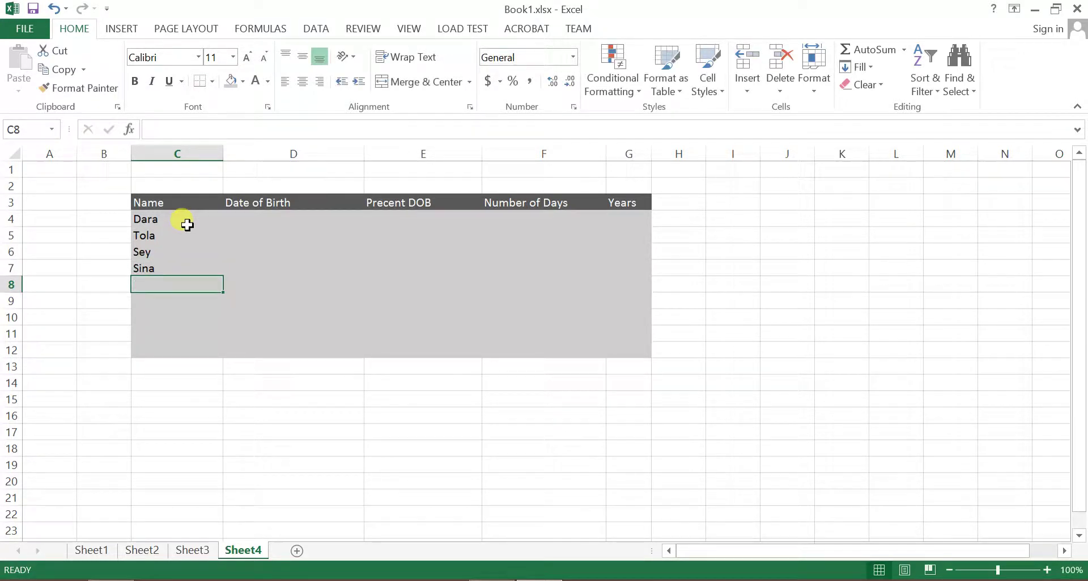
Clear all formatting from the leftover grey rows below the names.
mouse_move(166, 221)
left_mouse_down()
mouse_move(170, 271)
mouse_move(722, 350)
mouse_move(731, 383)
left_mouse_up()
left_click(139, 282)
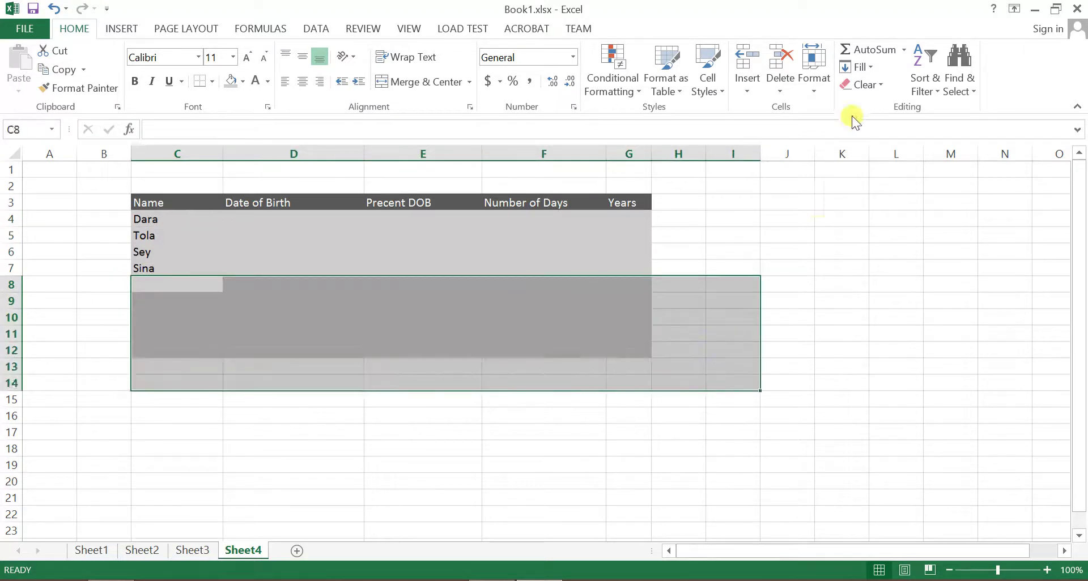
left_click(809, 92)
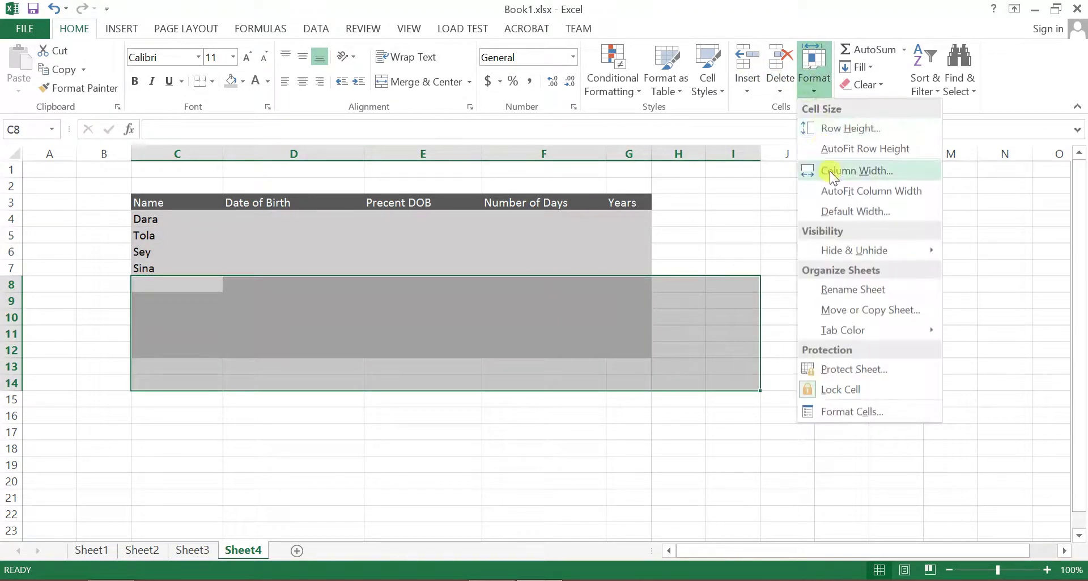
left_click(872, 87)
left_click(875, 105)
left_click(595, 380)
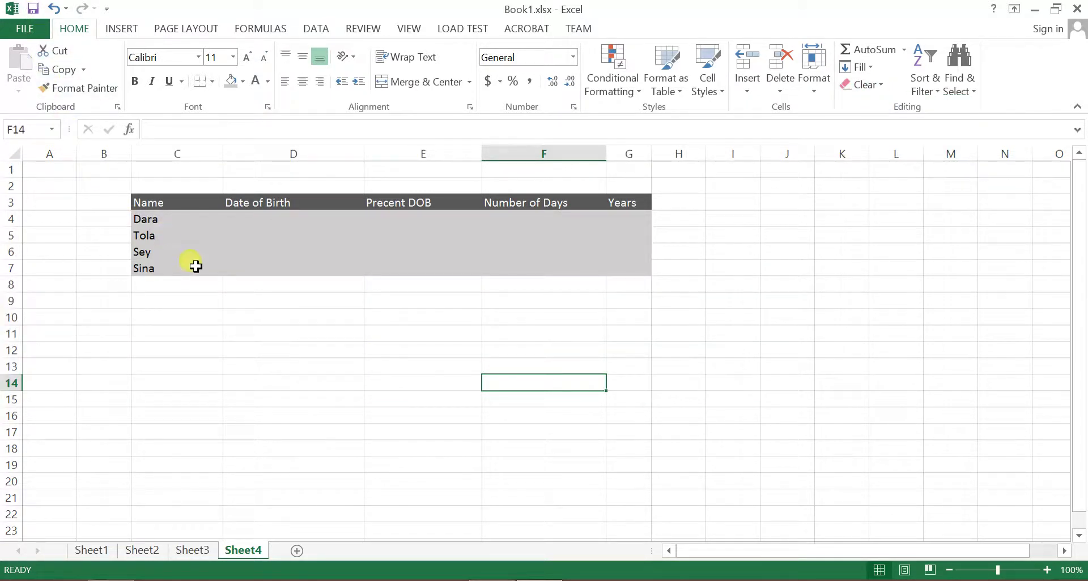
Review the names in C4:C7 and select D4 for the first birth date.
left_click(352, 334)
left_click(192, 236)
left_click(179, 206)
left_click_drag(177, 220, 177, 268)
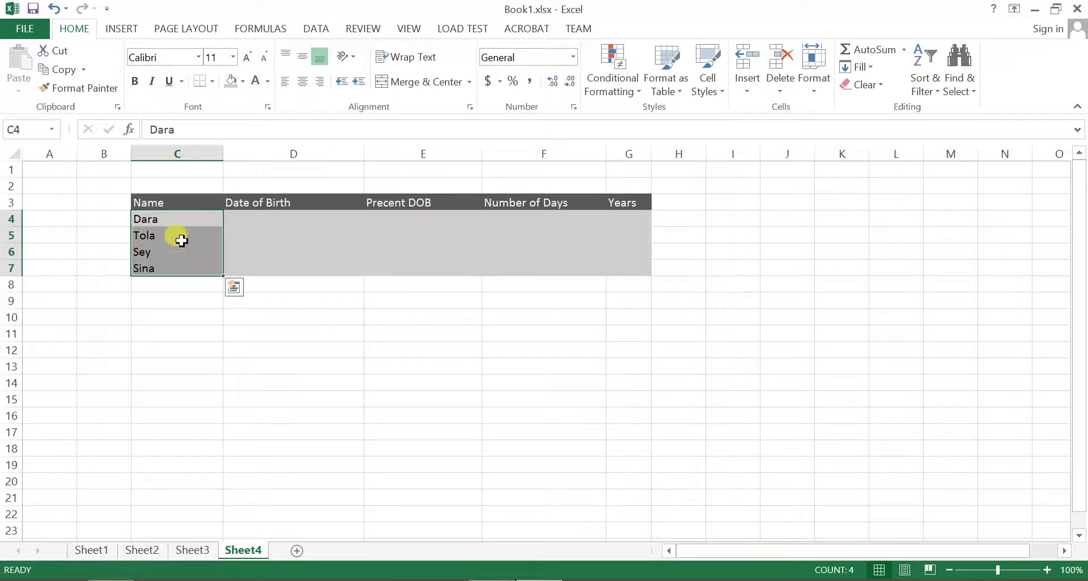
left_click(260, 220)
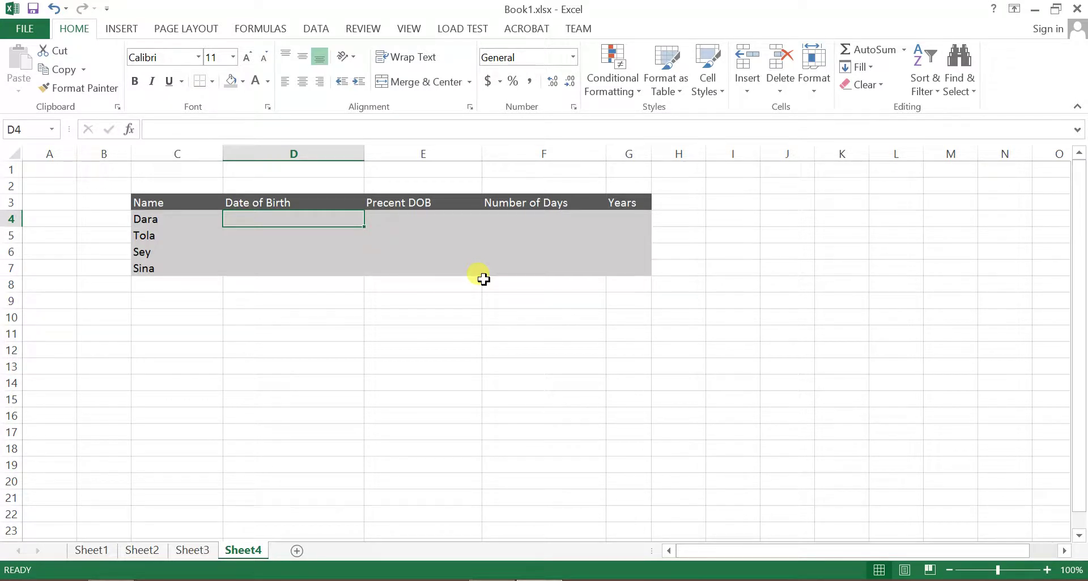
Enter birth dates 1-7-1986, 2-4-1987, 2-3-1988 and 3-1-1989 into D4:D7.
type("1-7-1986")
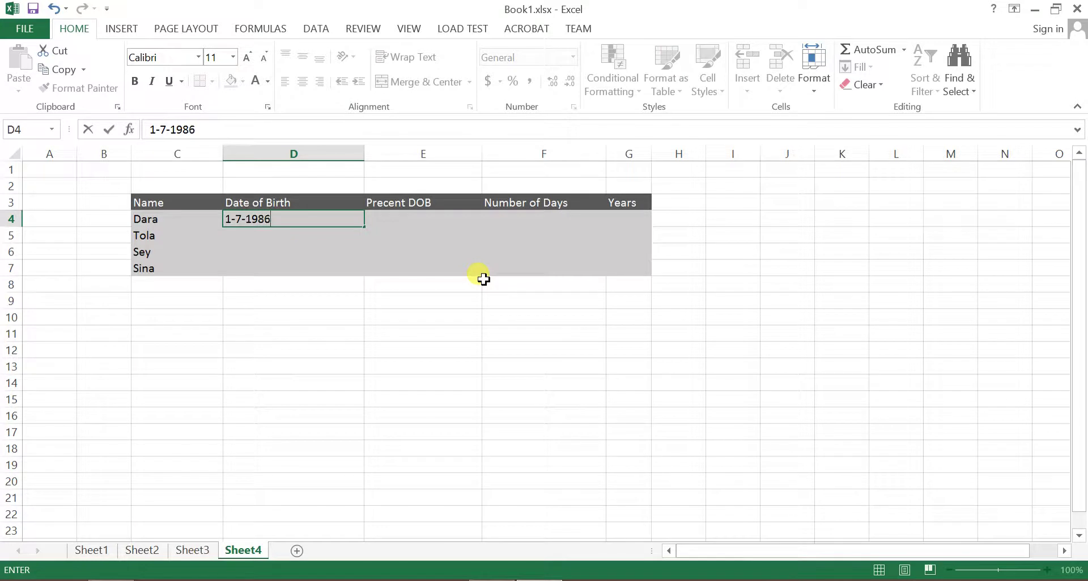
key("Return")
left_click(328, 215)
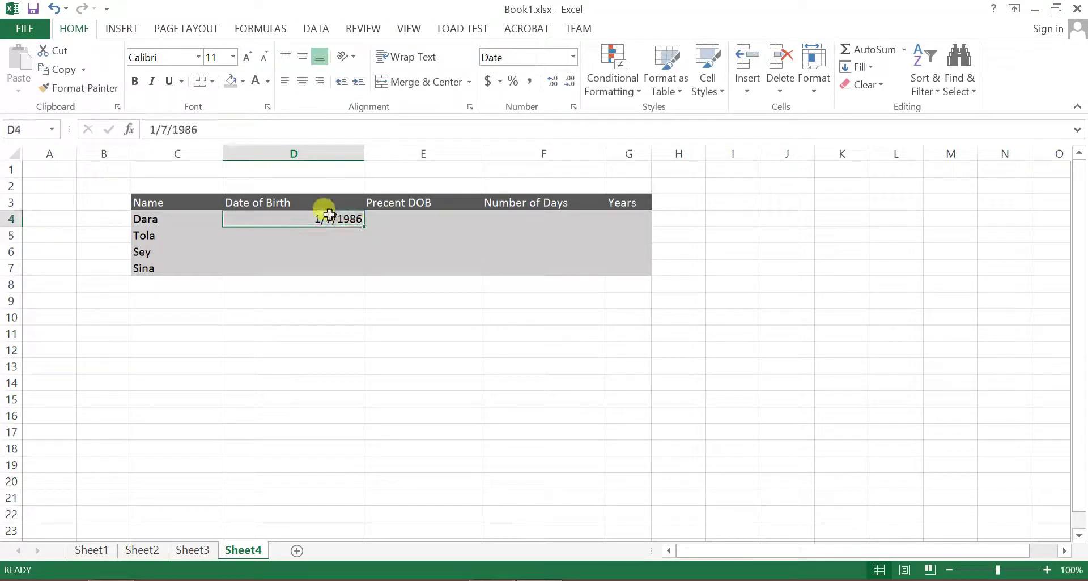
left_click(325, 234)
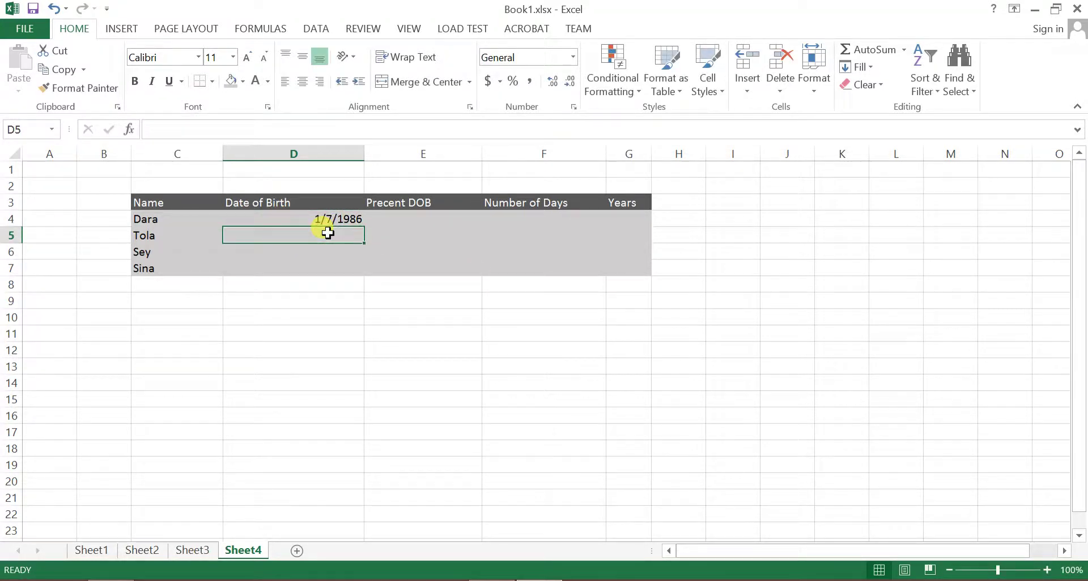
type("2-4-1987")
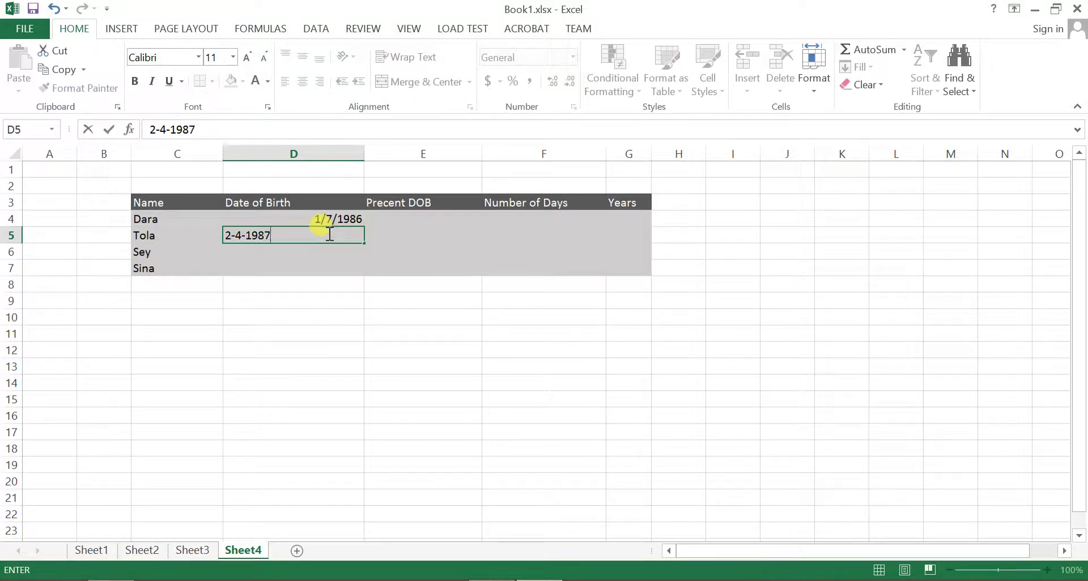
key("Return")
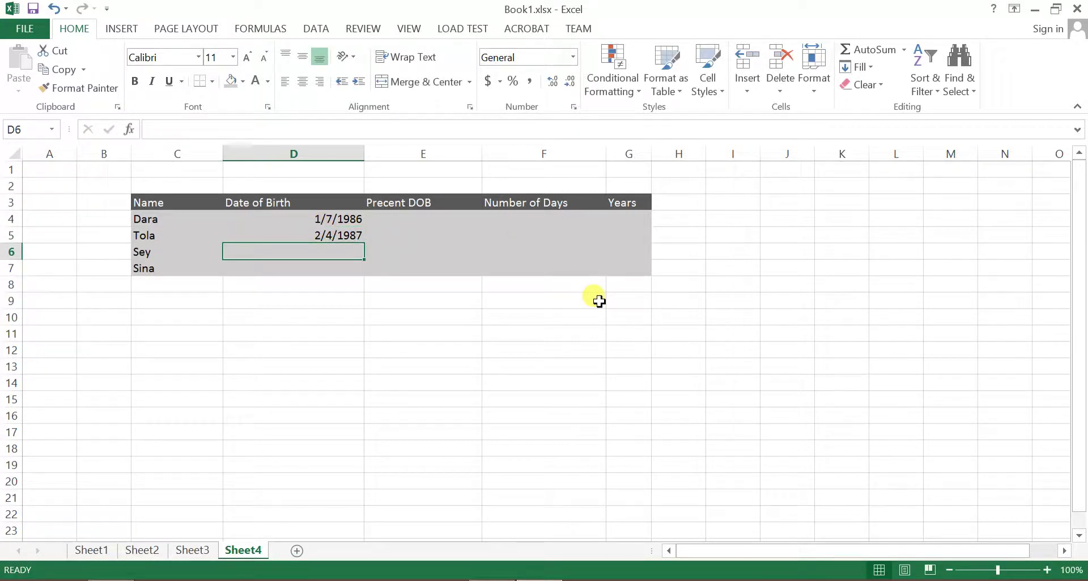
type("2-3-1988")
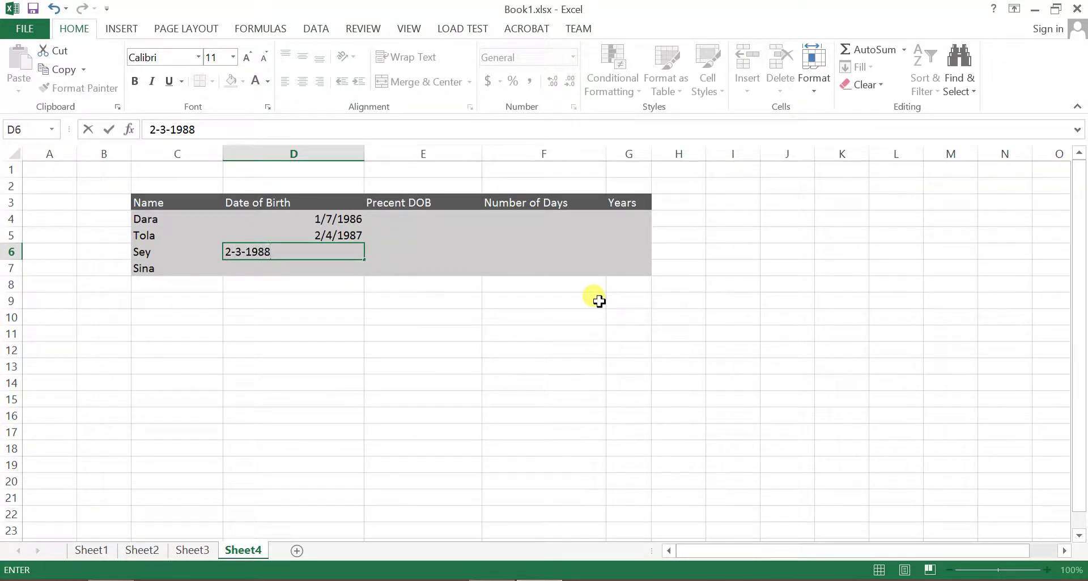
key("Return")
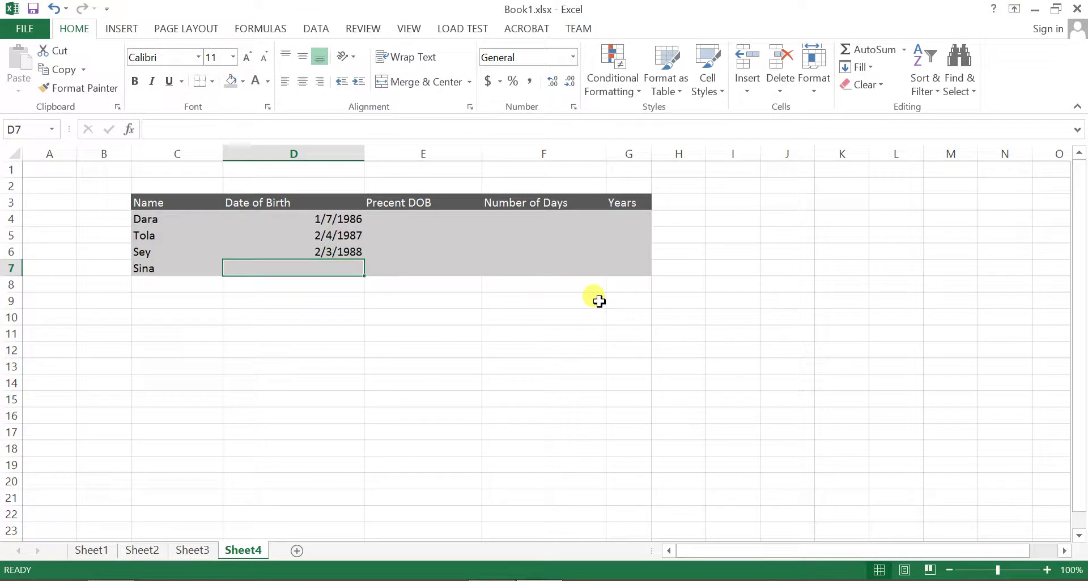
key("BackSpace")
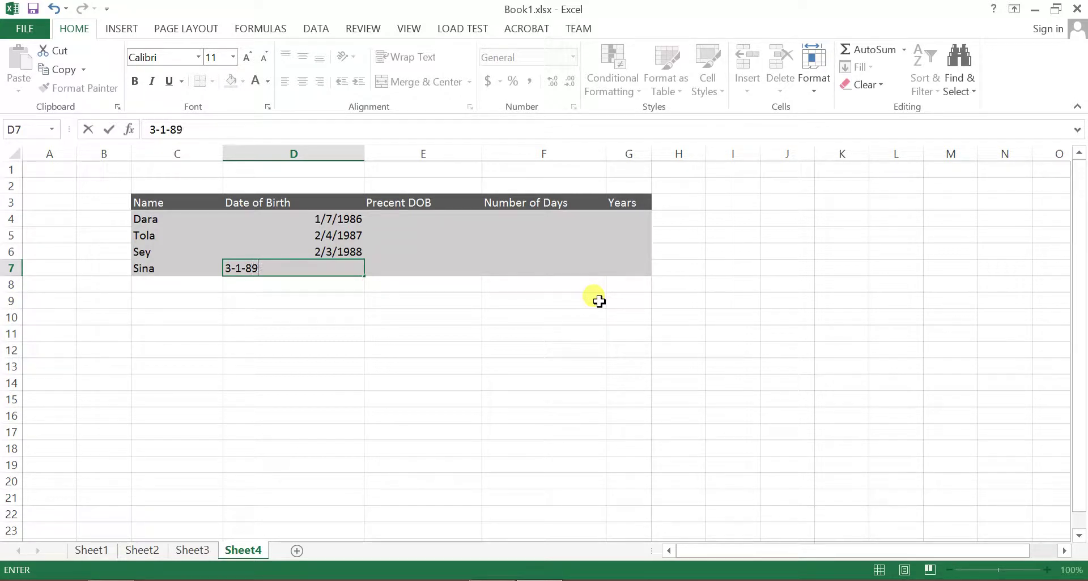
key("Return")
Enter =TODAY() in E4 and fill it down to E7 so each row shows 6/25/2019.
left_click(419, 219)
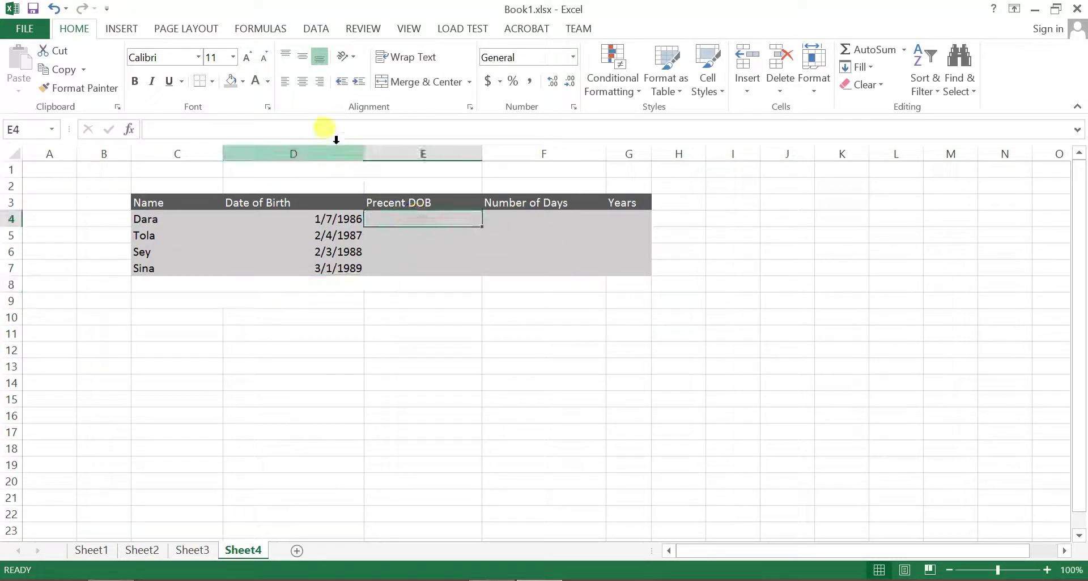
left_click_drag(364, 153, 386, 153)
mouse_move(417, 219)
left_mouse_down()
mouse_move(413, 259)
mouse_move(417, 221)
left_mouse_up()
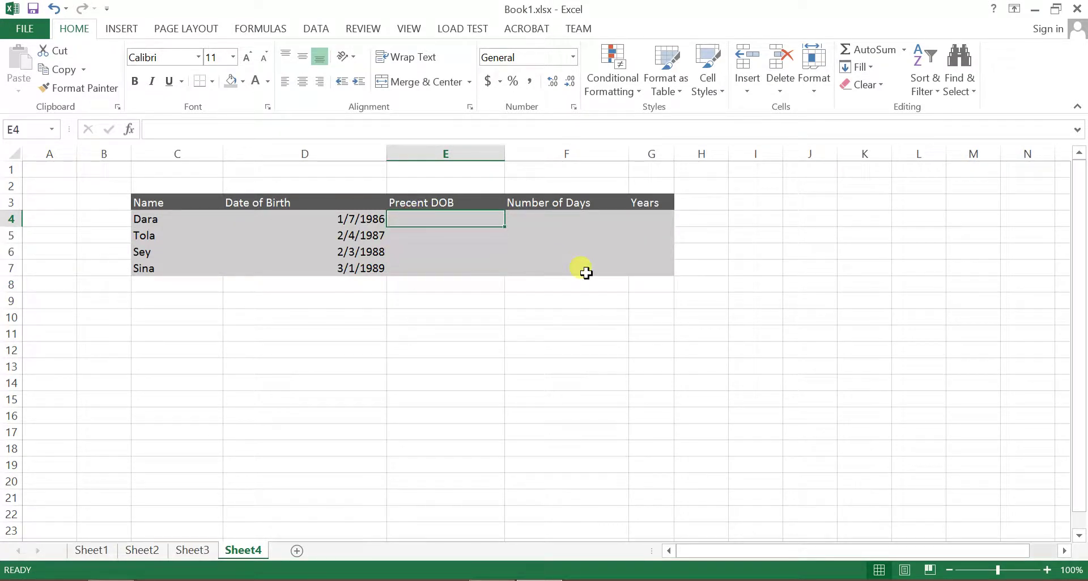
type("=toa")
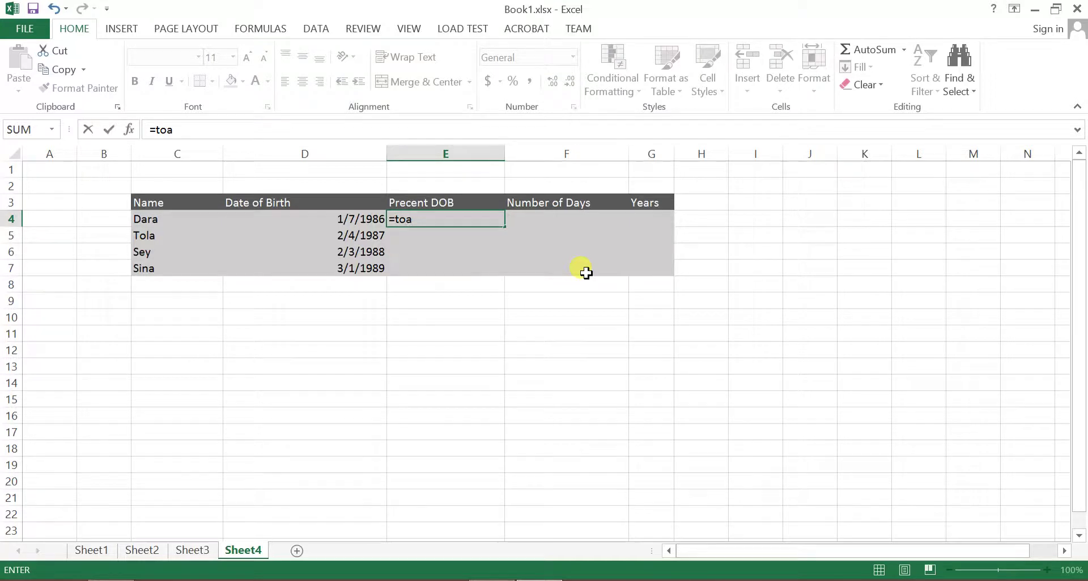
key("BackSpace")
type("day()")
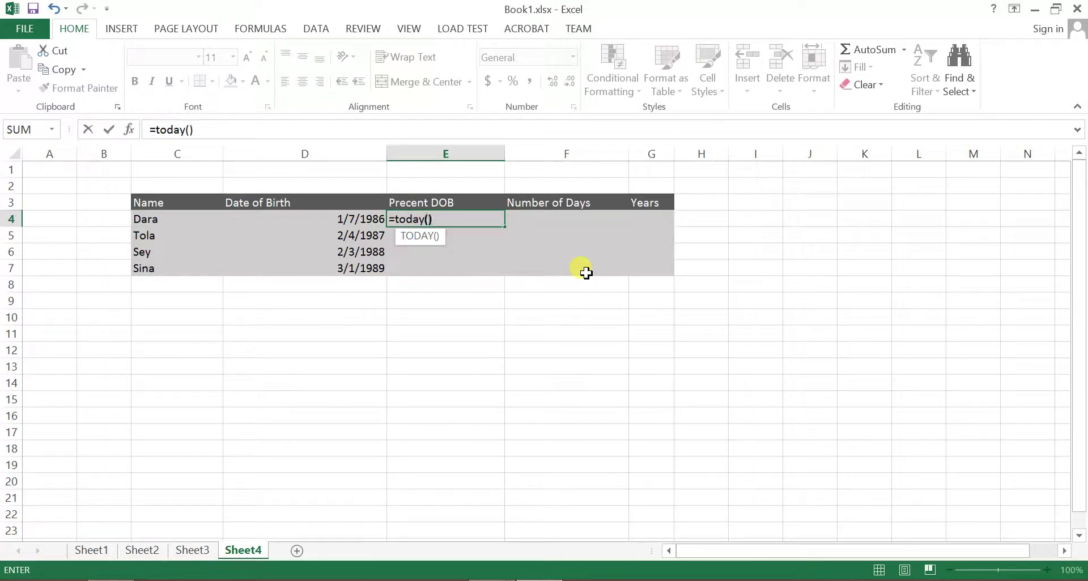
key("Return")
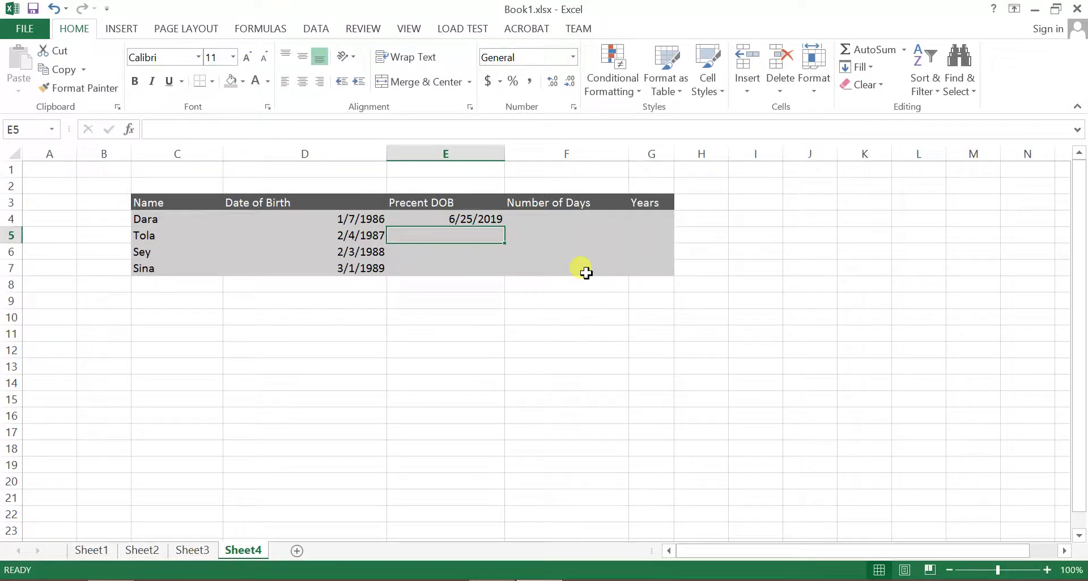
left_click(470, 218)
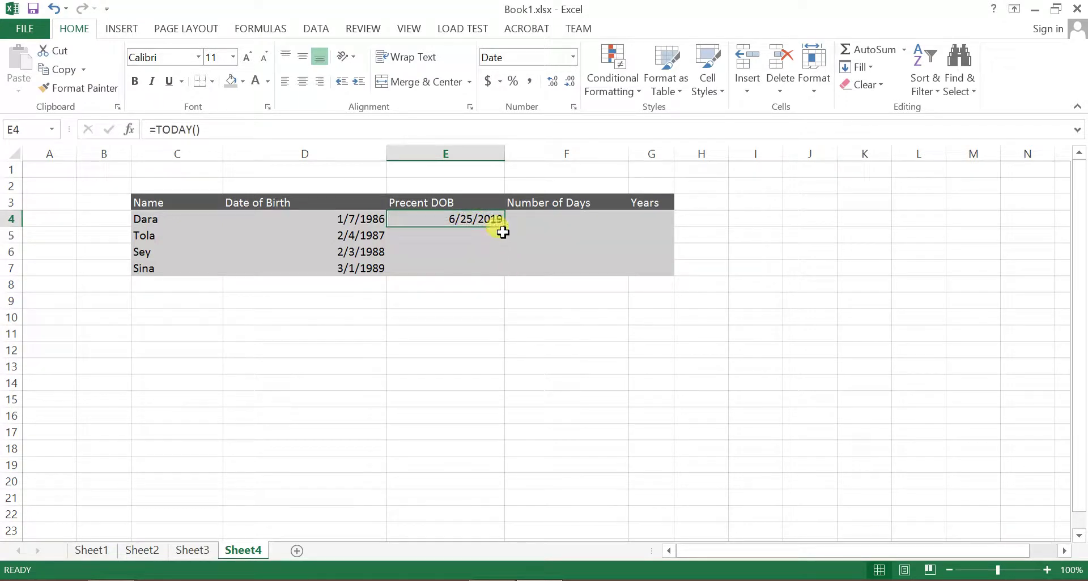
left_click_drag(504, 228, 499, 271)
left_click(461, 351)
left_click_drag(478, 221, 461, 267)
left_click(362, 267)
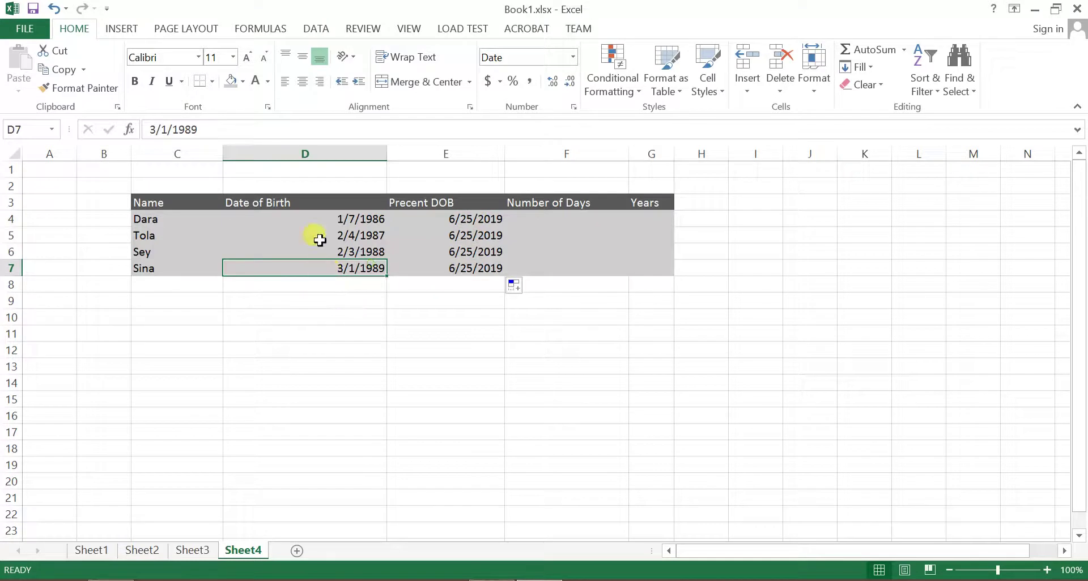
Narrow columns D and E to fit their dates, then select the four names.
left_click_drag(387, 153, 308, 153)
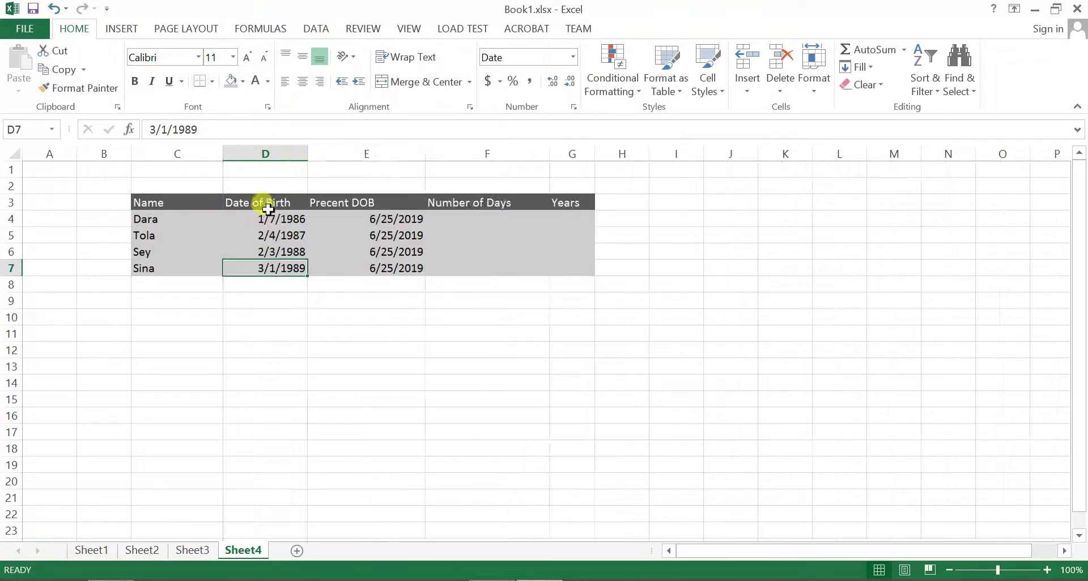
left_click_drag(426, 154, 385, 154)
left_click(376, 283)
key("Tab")
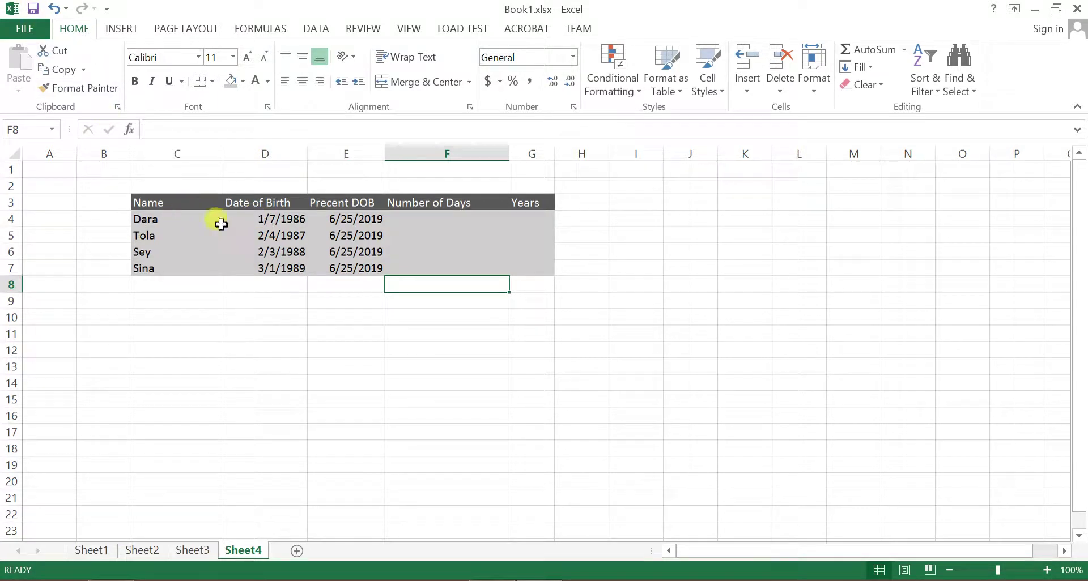
left_click_drag(262, 222, 233, 268)
left_click(155, 265)
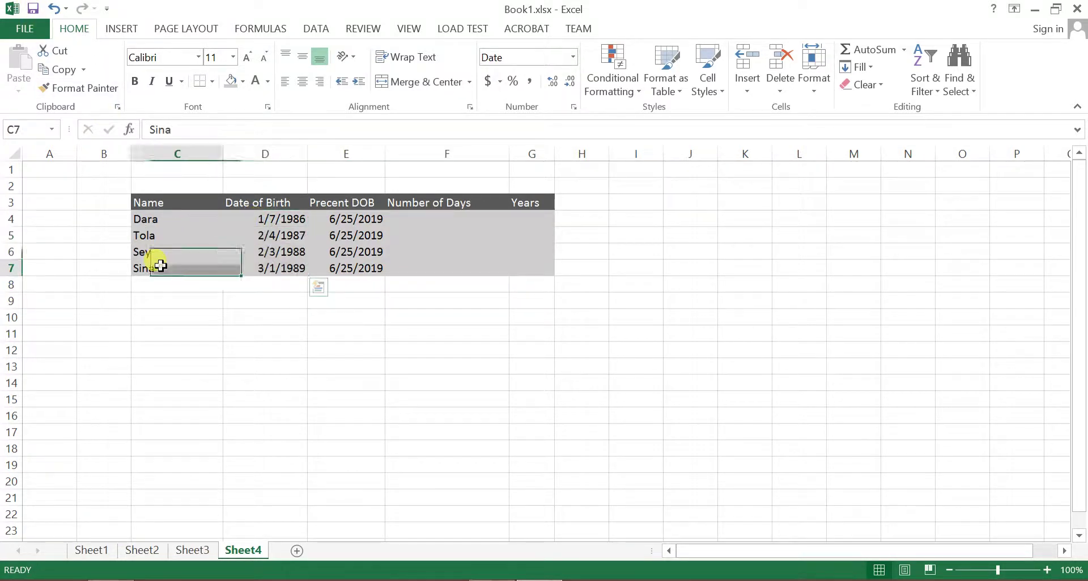
left_click_drag(169, 220, 176, 271)
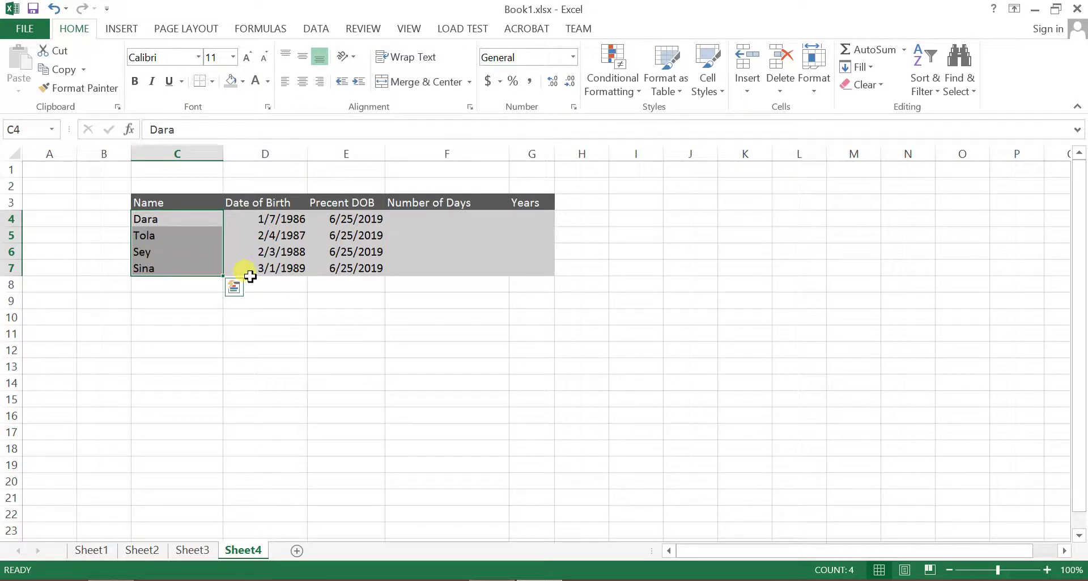
Check the first-row cells and widen the Years column slightly.
left_click(267, 217)
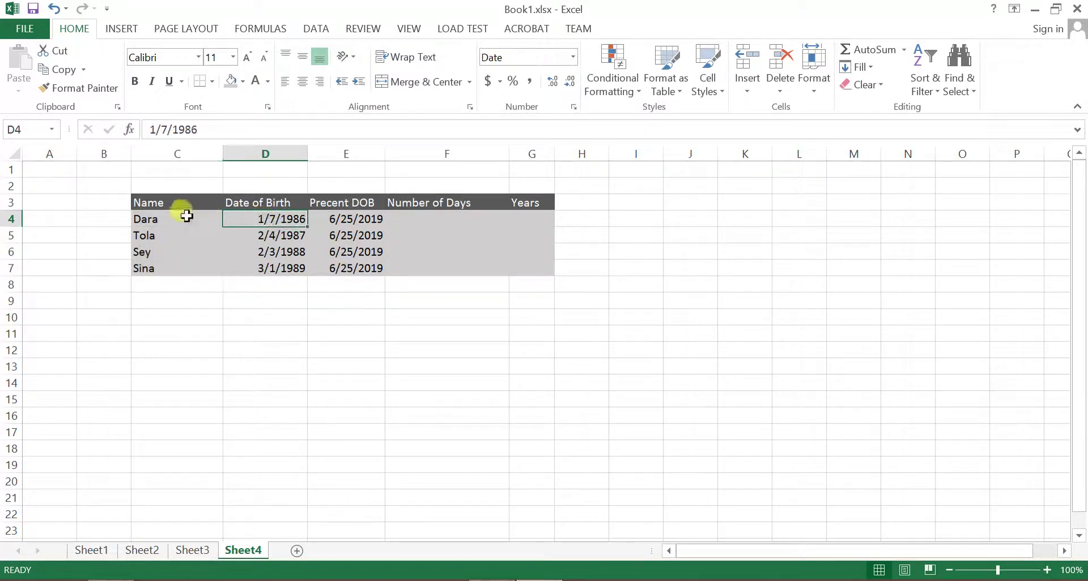
left_click(364, 219)
left_click(444, 219)
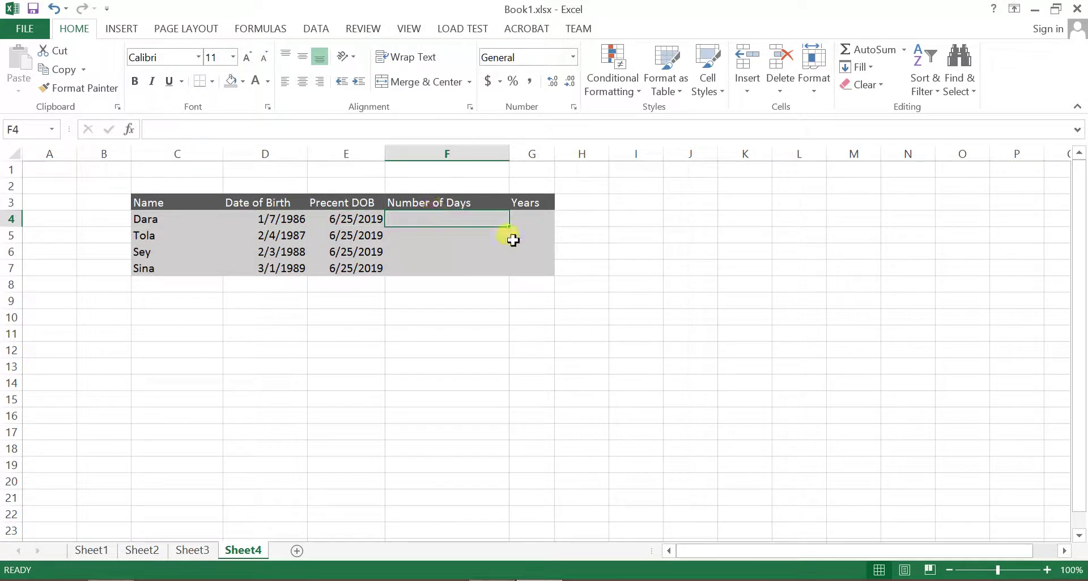
left_click(533, 218)
left_click_drag(555, 154, 567, 154)
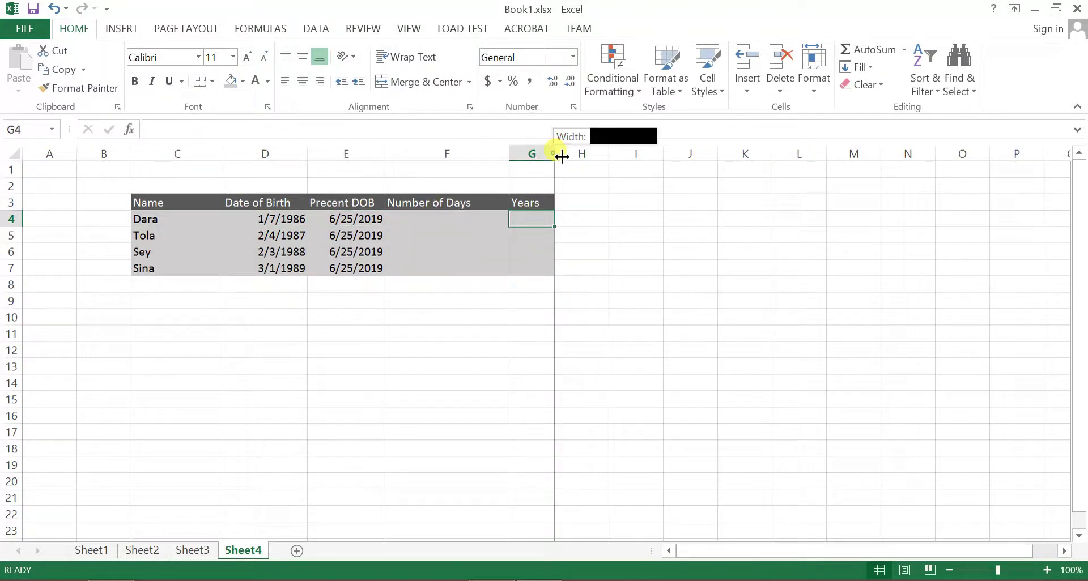
left_click(472, 215)
left_click(444, 252)
Review the D4 birth date and E4 current date, ending on F4 for the day count.
left_click(266, 219)
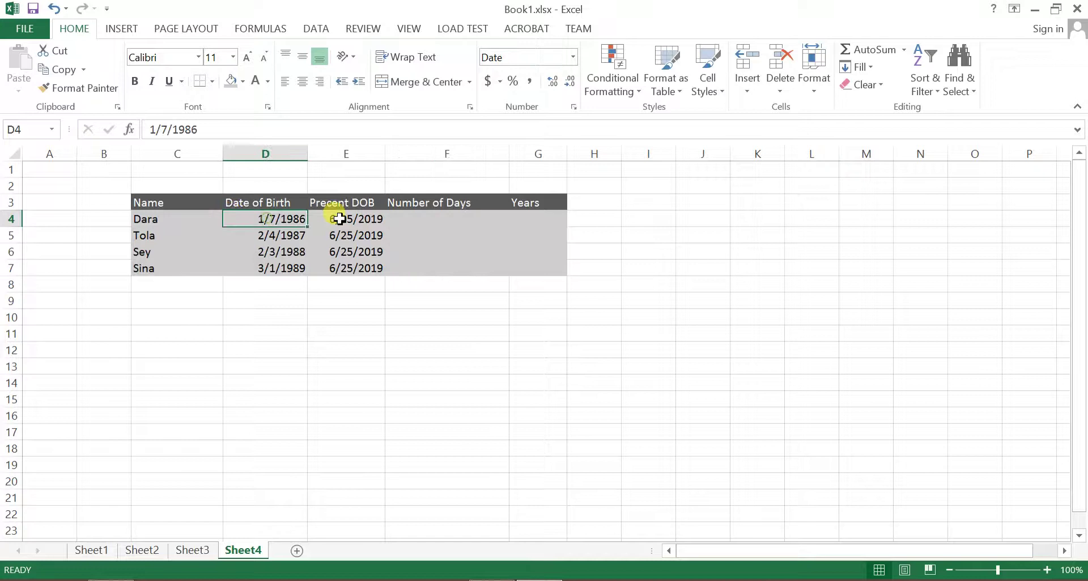
left_click(339, 218)
left_click(428, 218)
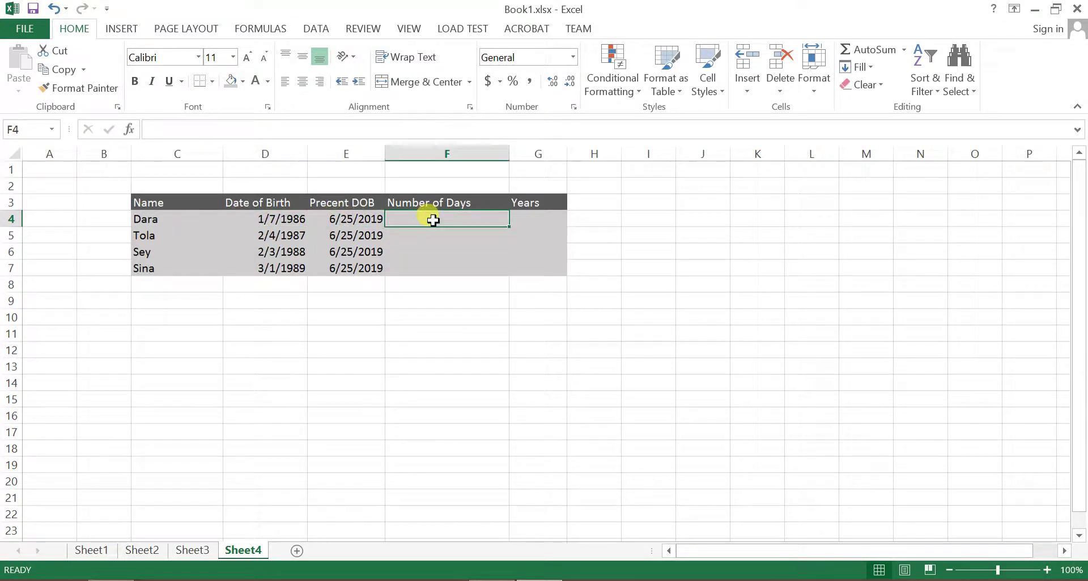
left_click(533, 214)
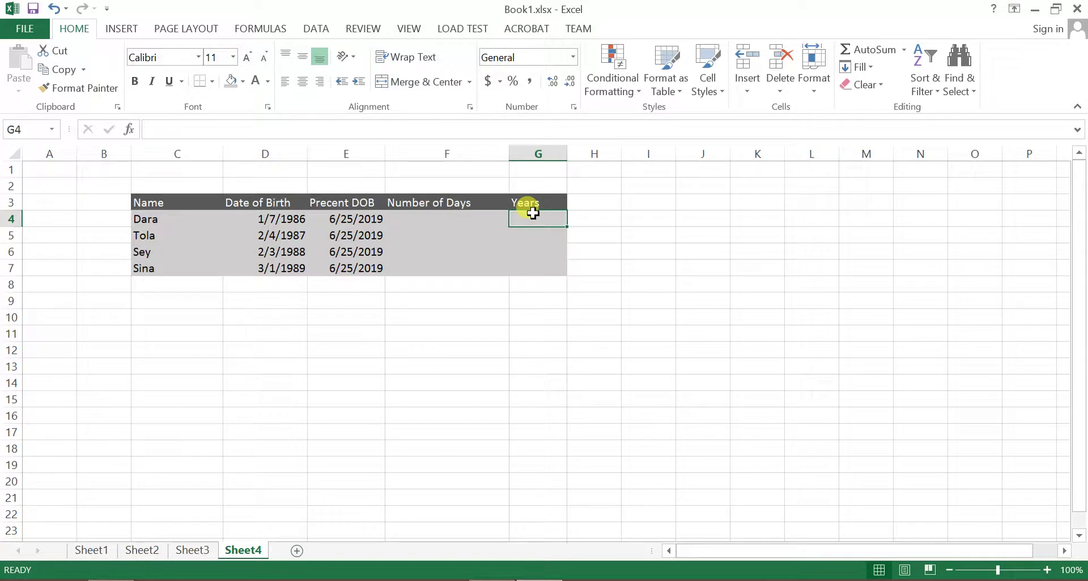
left_click(263, 219)
left_click(334, 218)
left_click(431, 218)
left_click(334, 219)
left_click(278, 219)
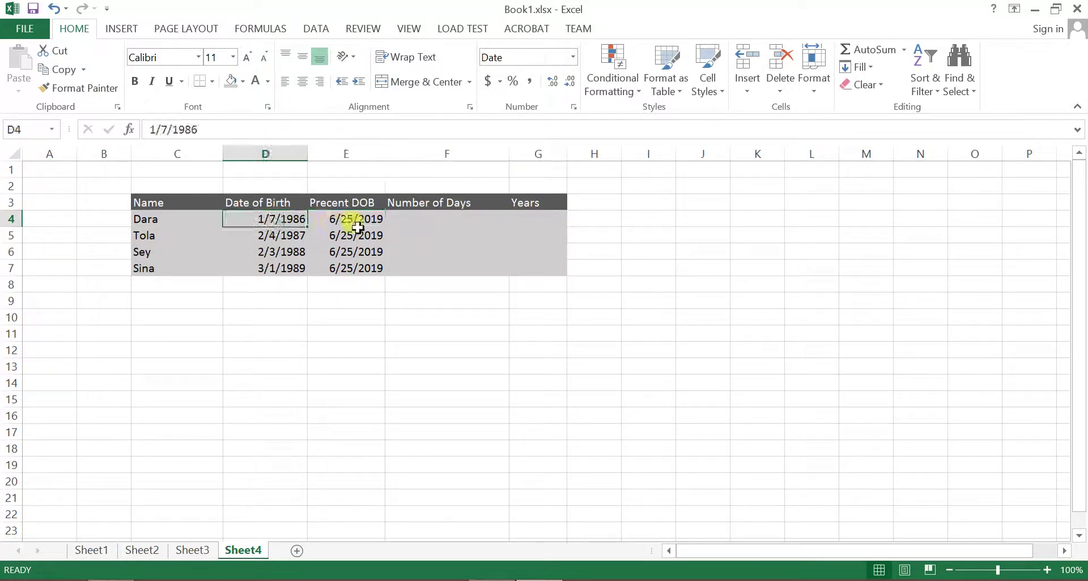
left_click(447, 222)
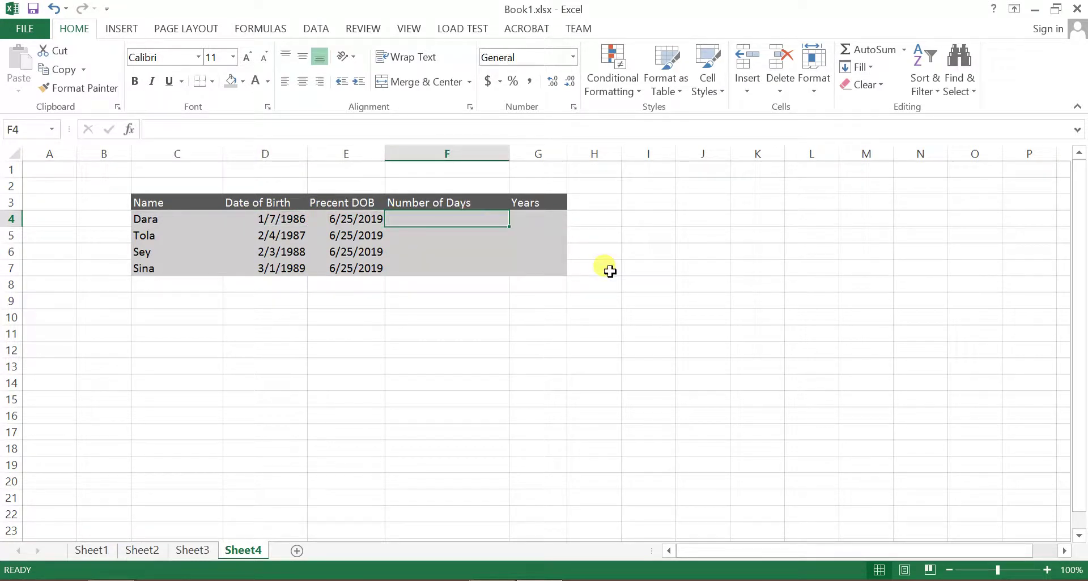
Enter =DAYS360(D4,E4) in F4 so it returns 12048.
type("=d")
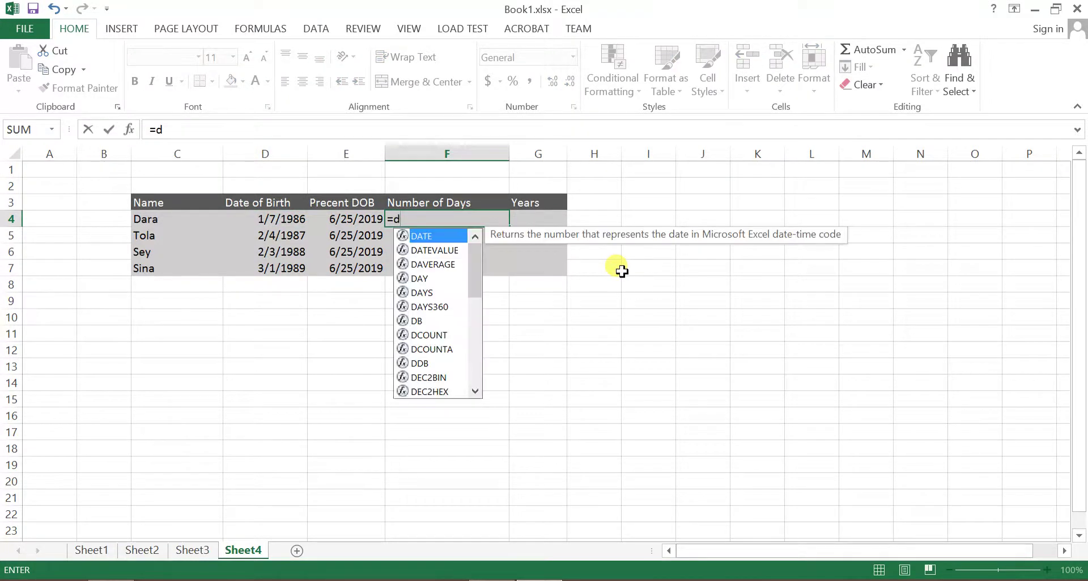
type("ays")
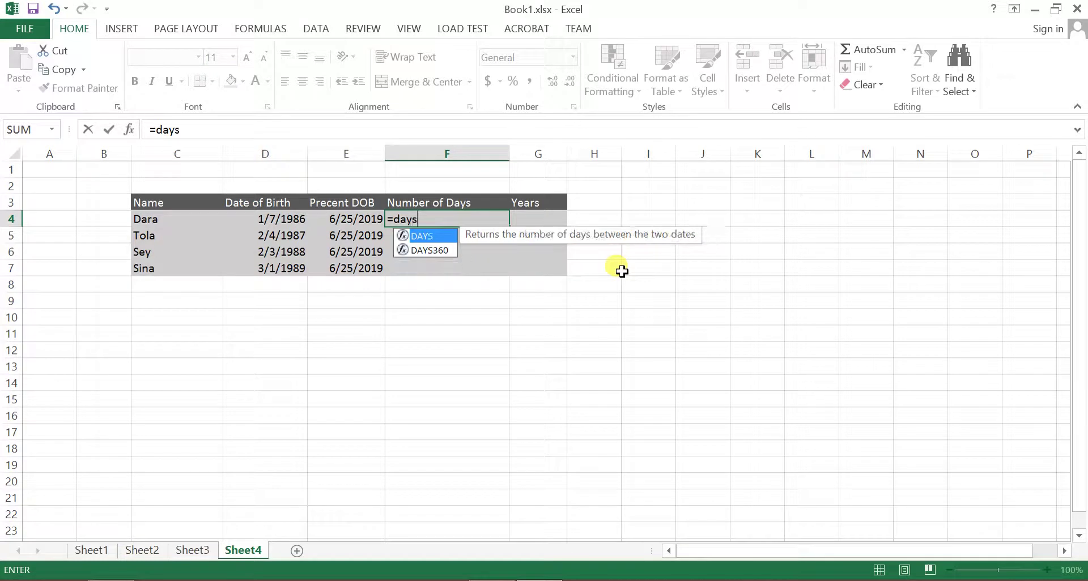
type("36")
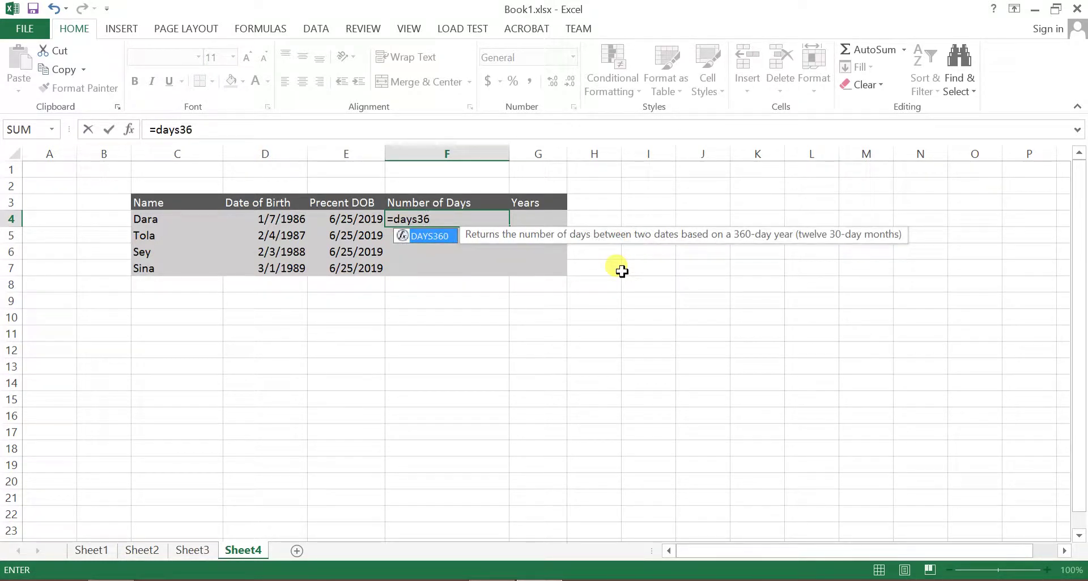
type("0(")
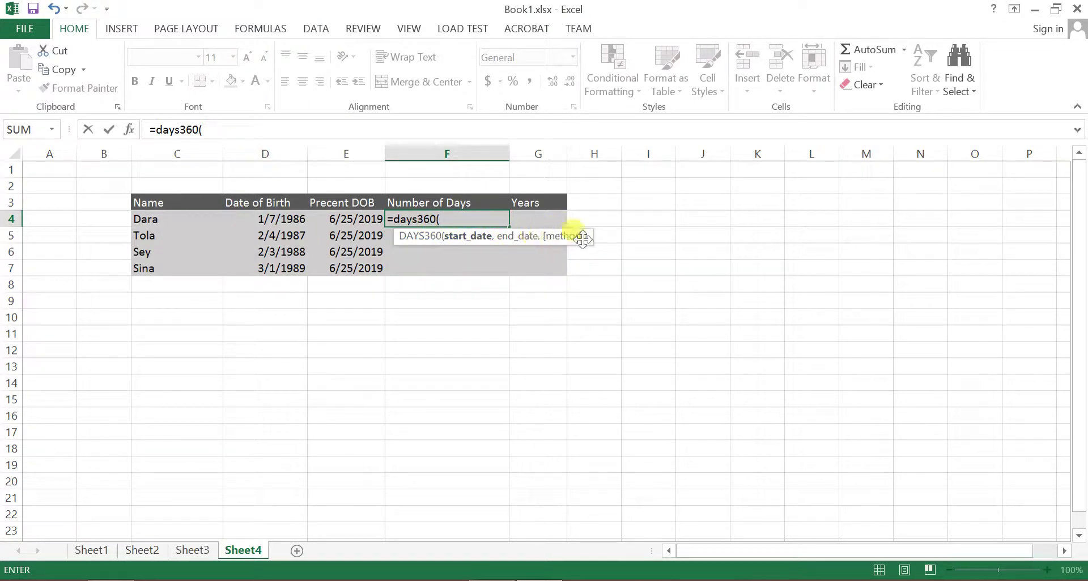
left_click(286, 216)
type(",")
left_click(349, 218)
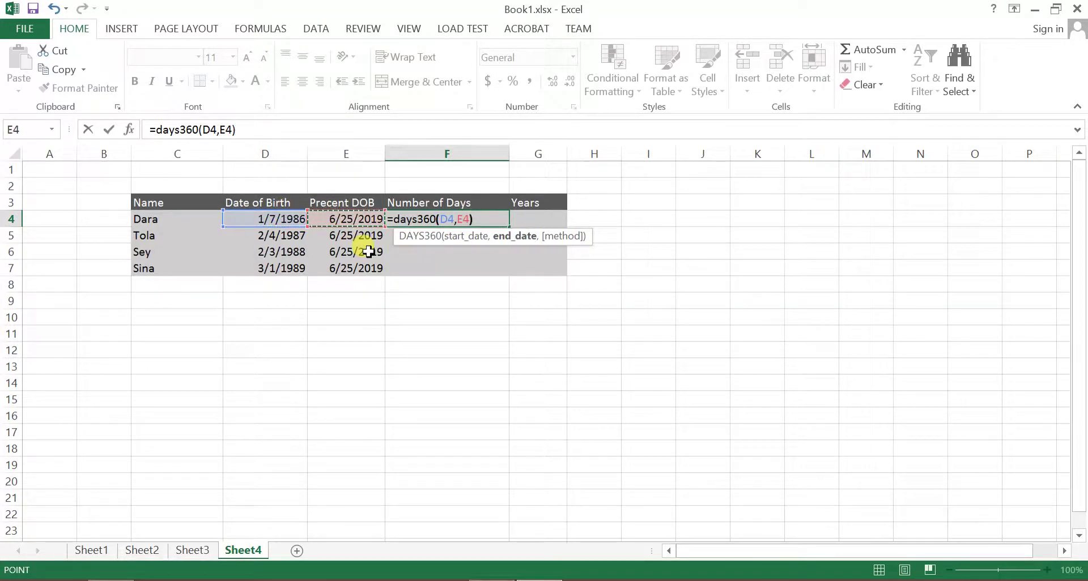
type(")")
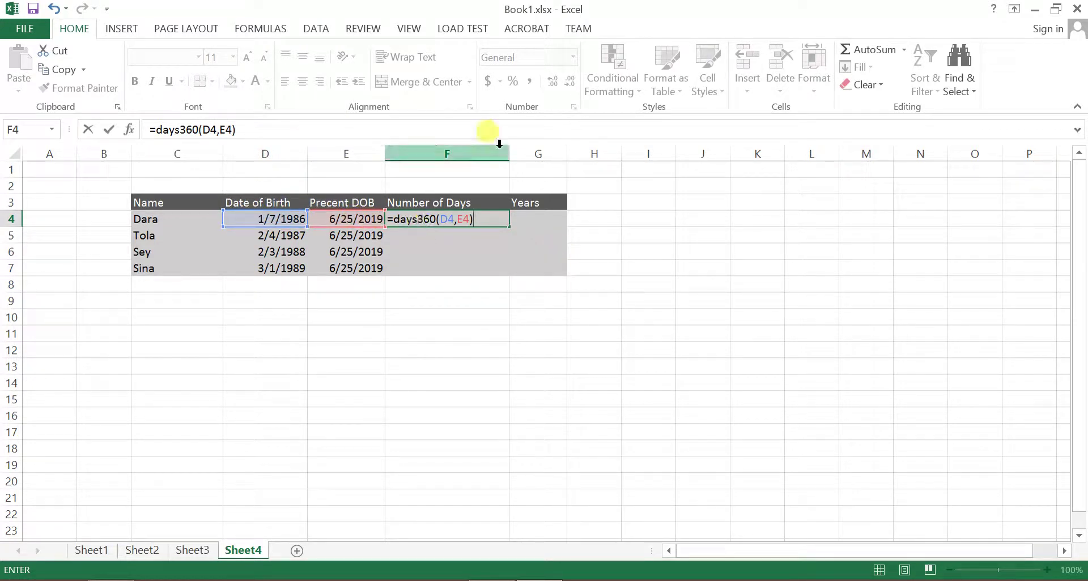
key("Return")
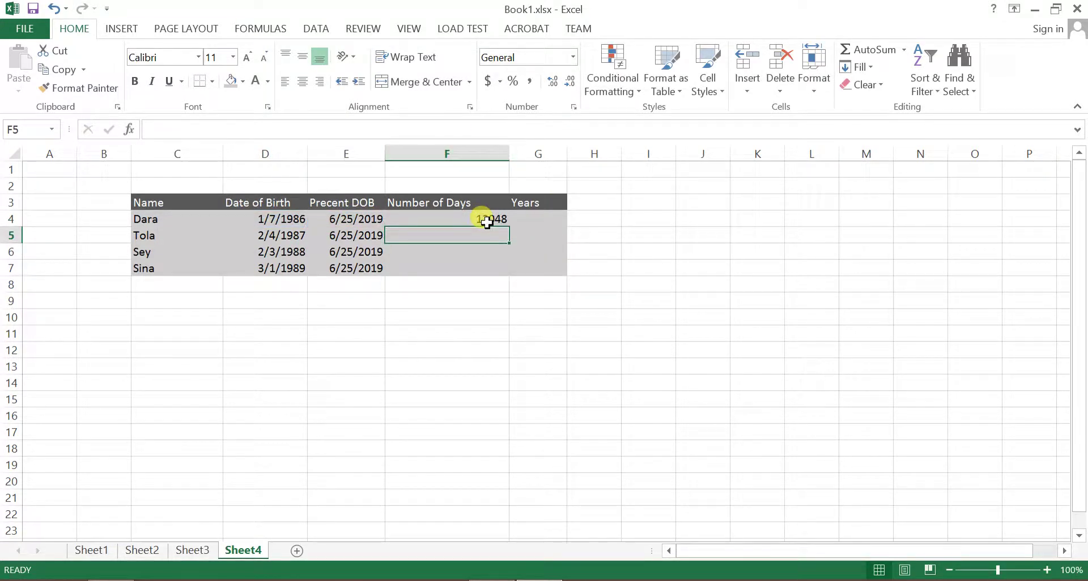
Give F4 the custom number format 0"Day" so it reads 12048Day.
left_click(499, 220)
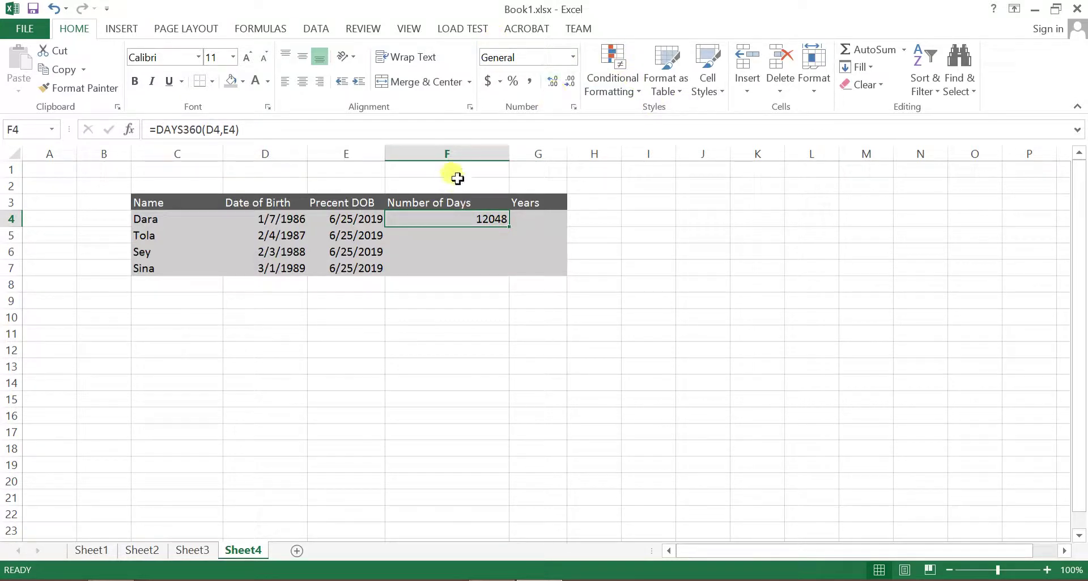
left_click(575, 108)
left_click(437, 207)
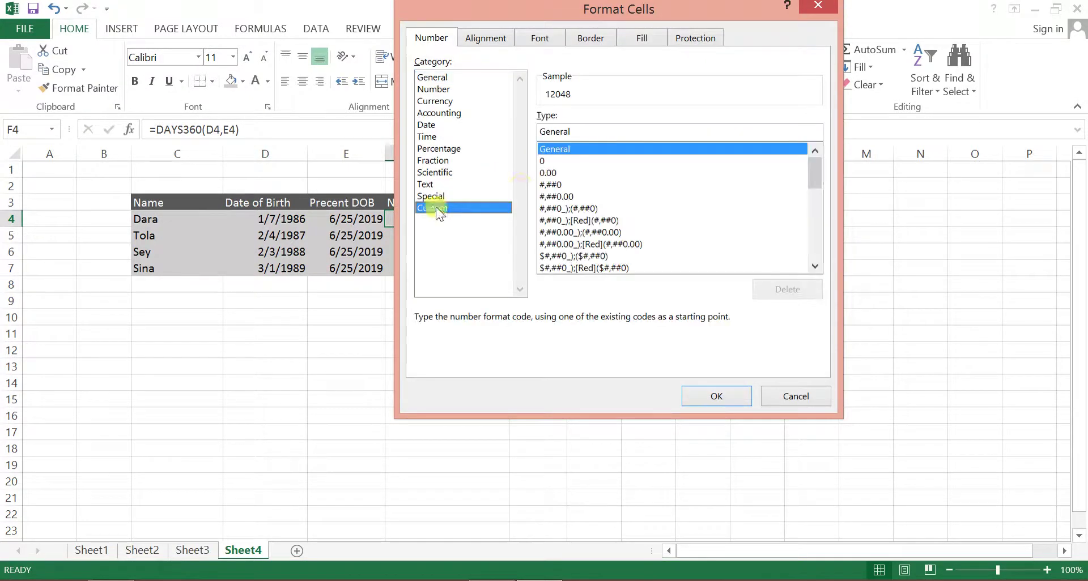
left_click(549, 163)
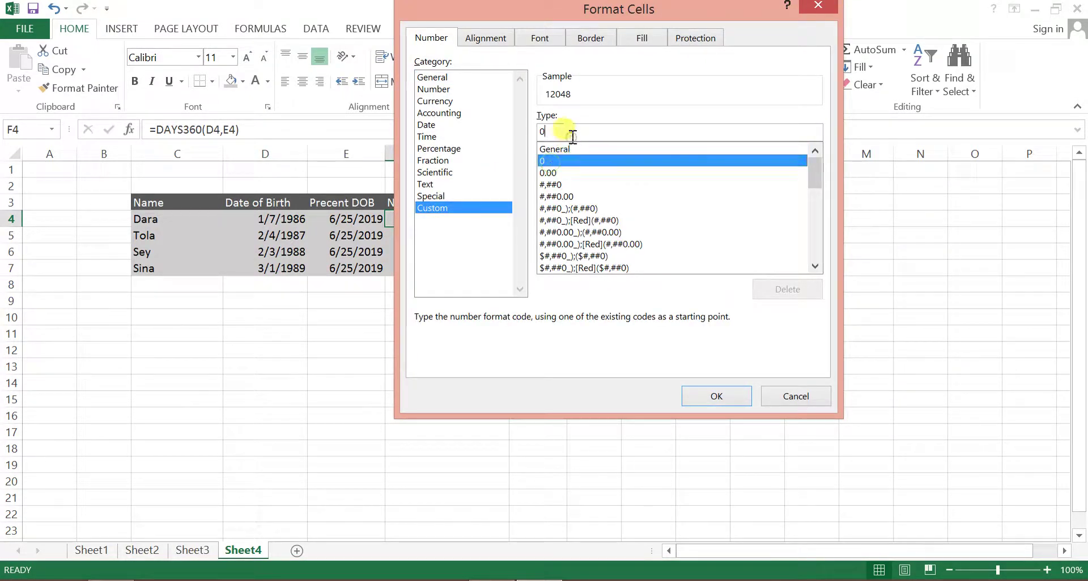
type("Day")
key("Return")
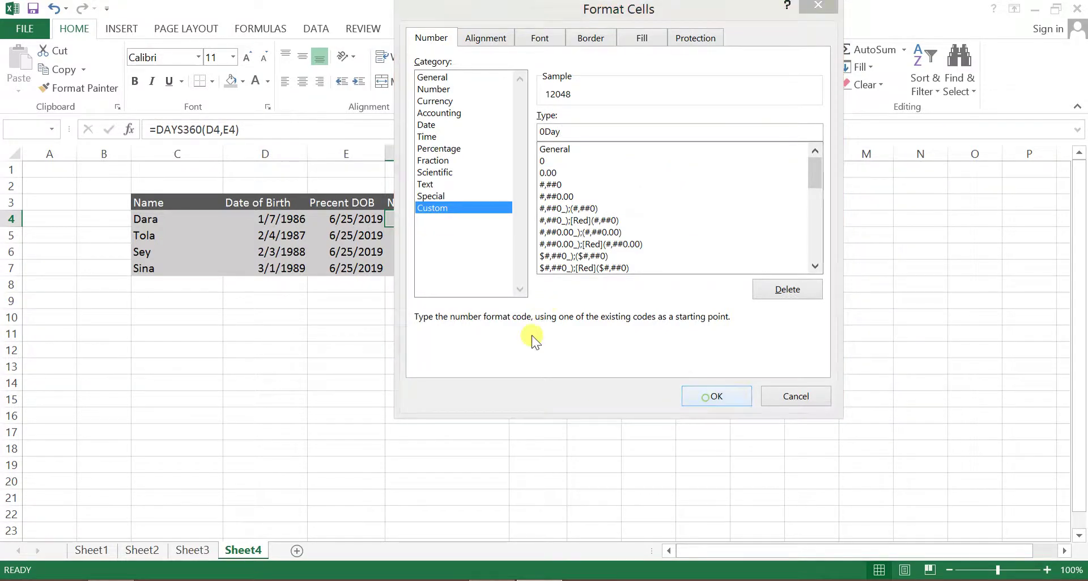
left_click(532, 349)
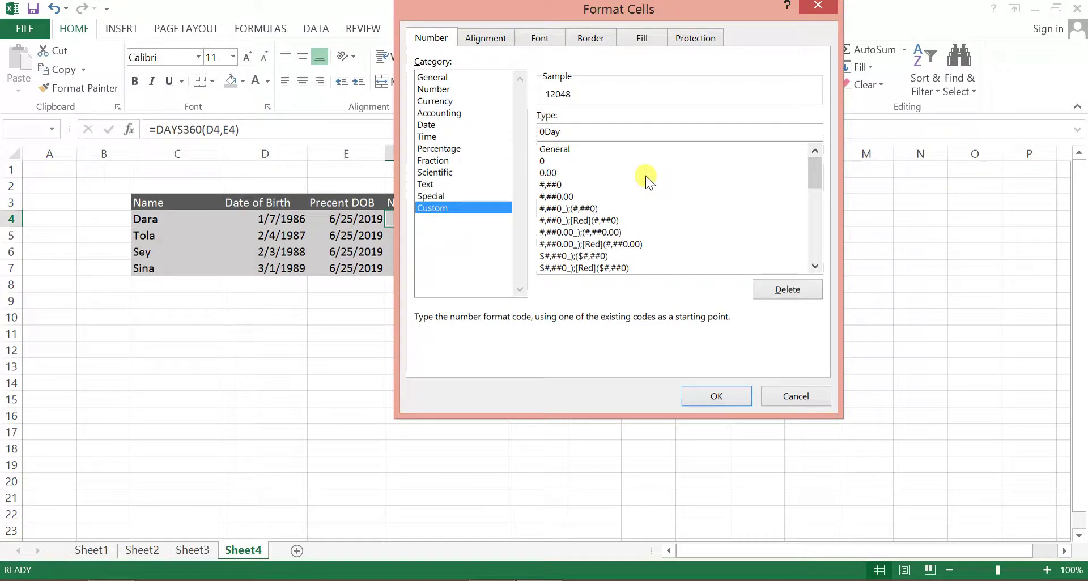
type("\"")
left_click(616, 130)
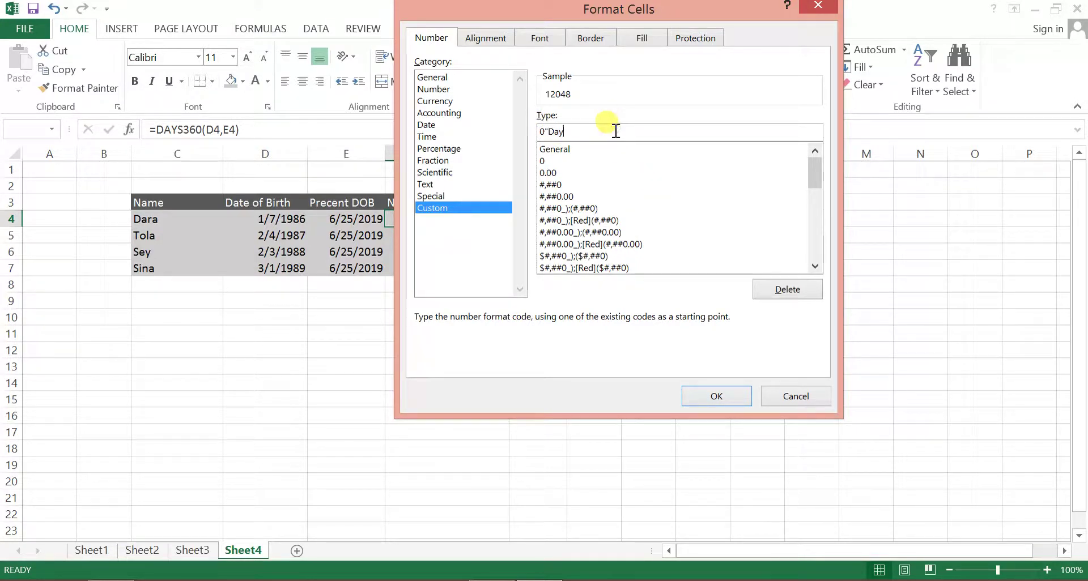
left_click(717, 396)
Check F4's formula without changing it, then select F4:F7.
left_click(519, 219)
left_click(472, 218)
double_click(486, 219)
left_click(526, 287)
left_click_drag(486, 219, 489, 266)
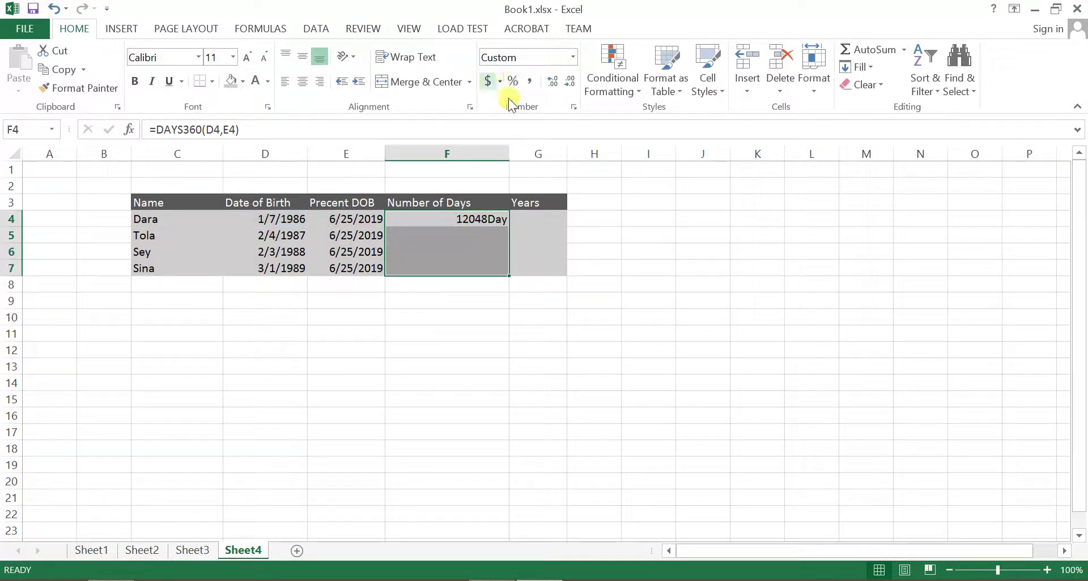
Change the F4:F7 custom format from 0"Day" to 0"Days".
left_click(573, 107)
left_click(421, 209)
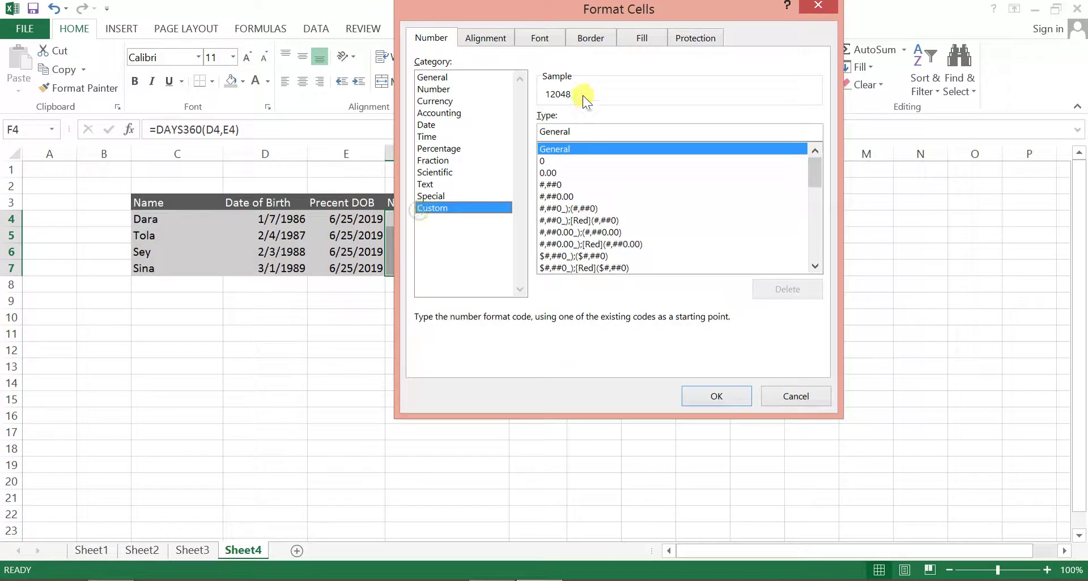
left_click(548, 173)
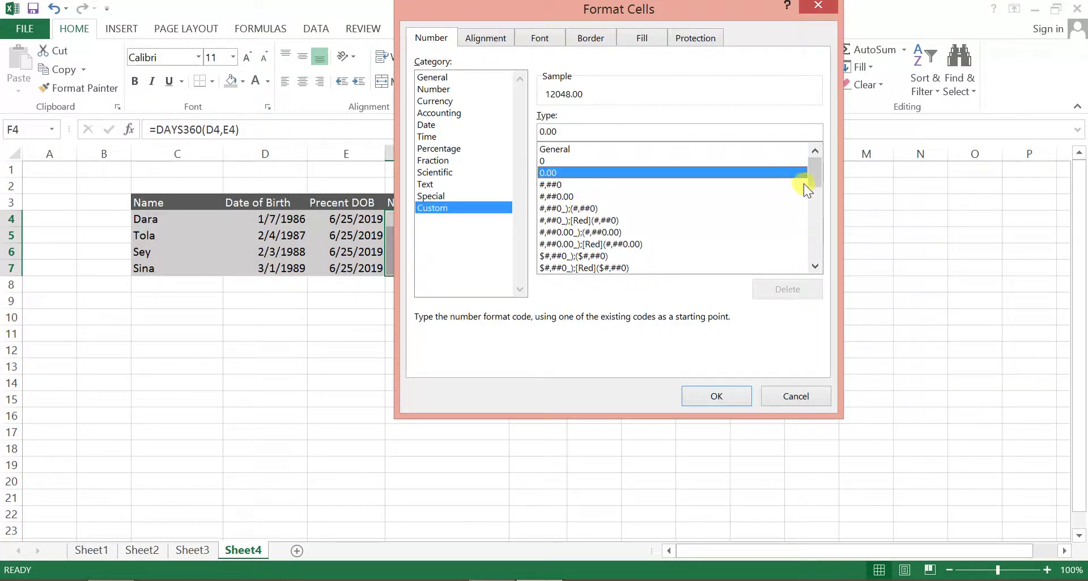
left_click_drag(812, 176, 809, 269)
left_click(702, 267)
left_click(561, 131)
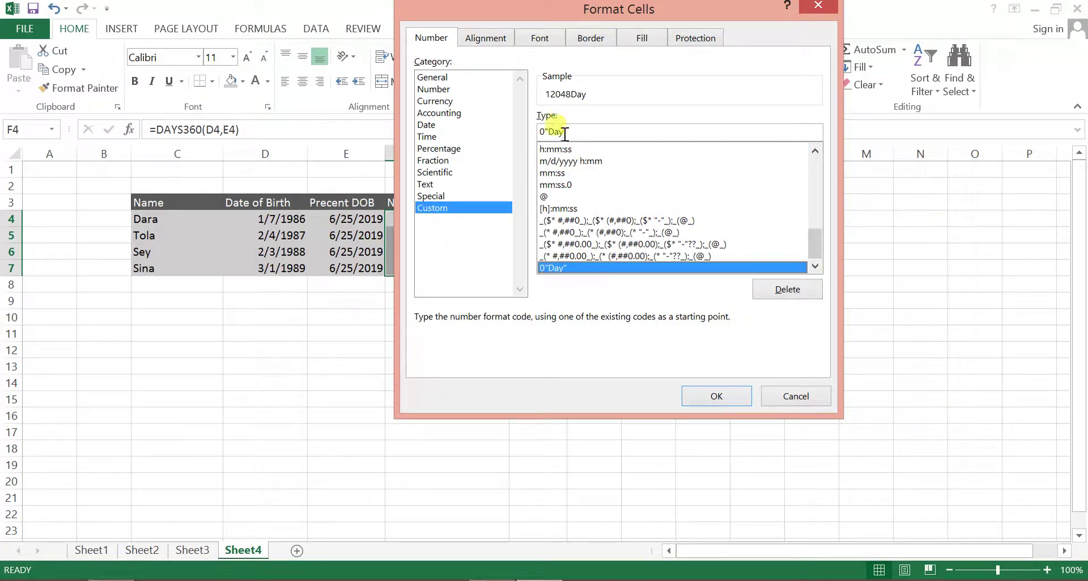
type("s")
left_click(731, 394)
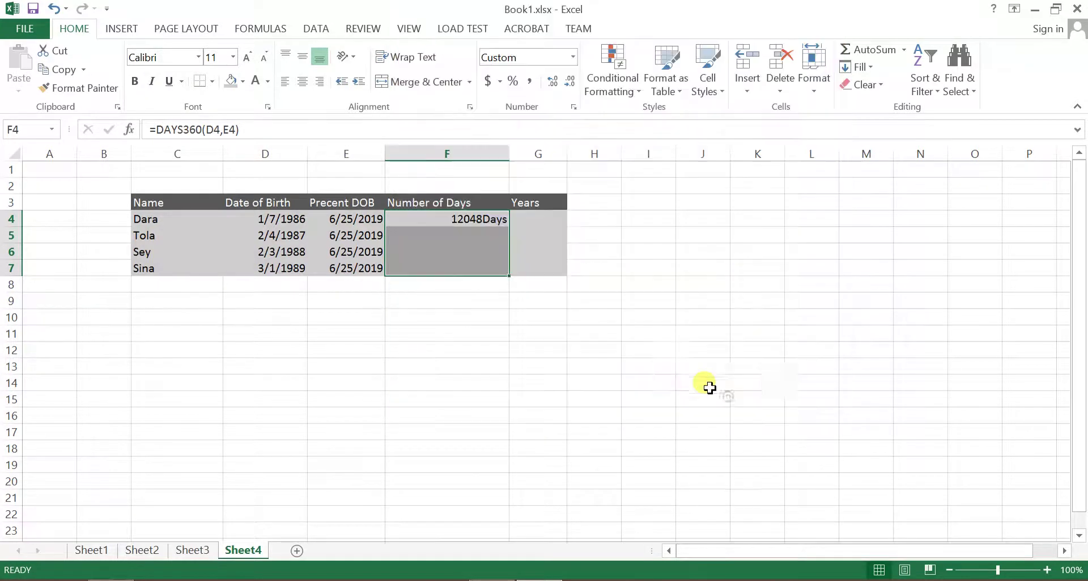
left_click(537, 251)
left_click(492, 218)
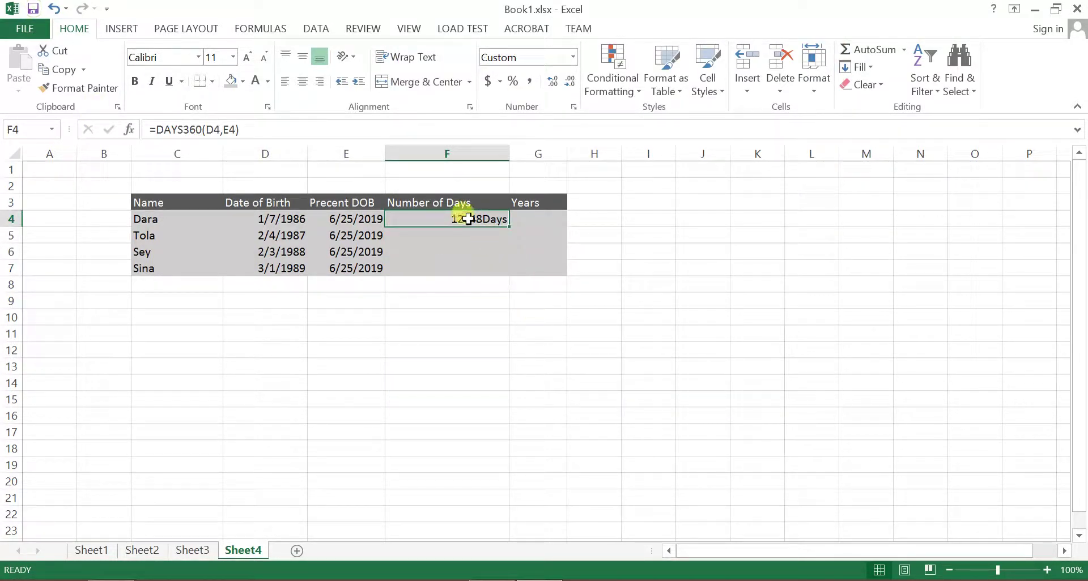
left_click(466, 265)
left_click(464, 220)
left_click(541, 218)
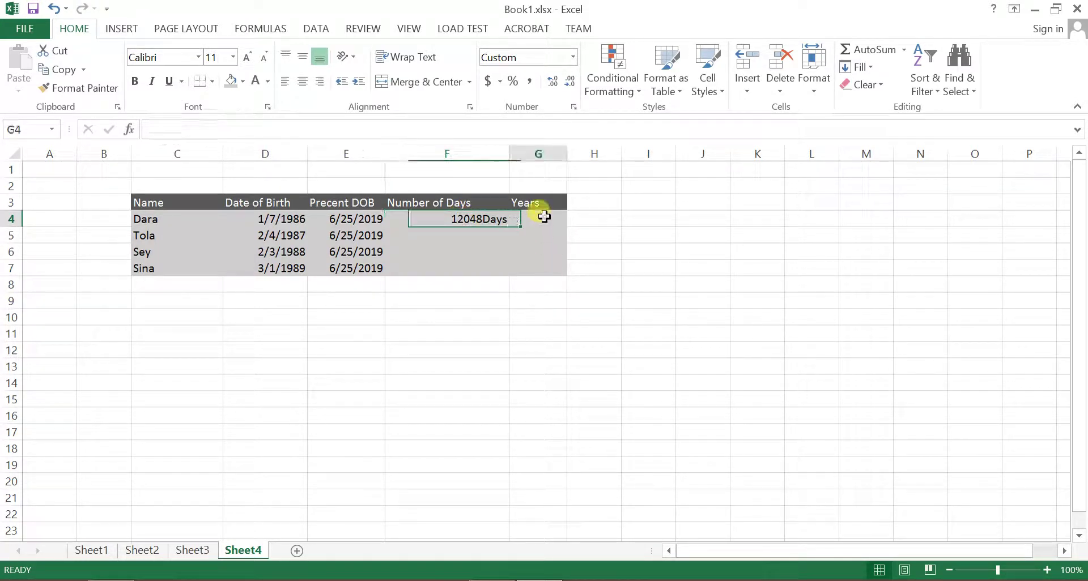
left_click(472, 218)
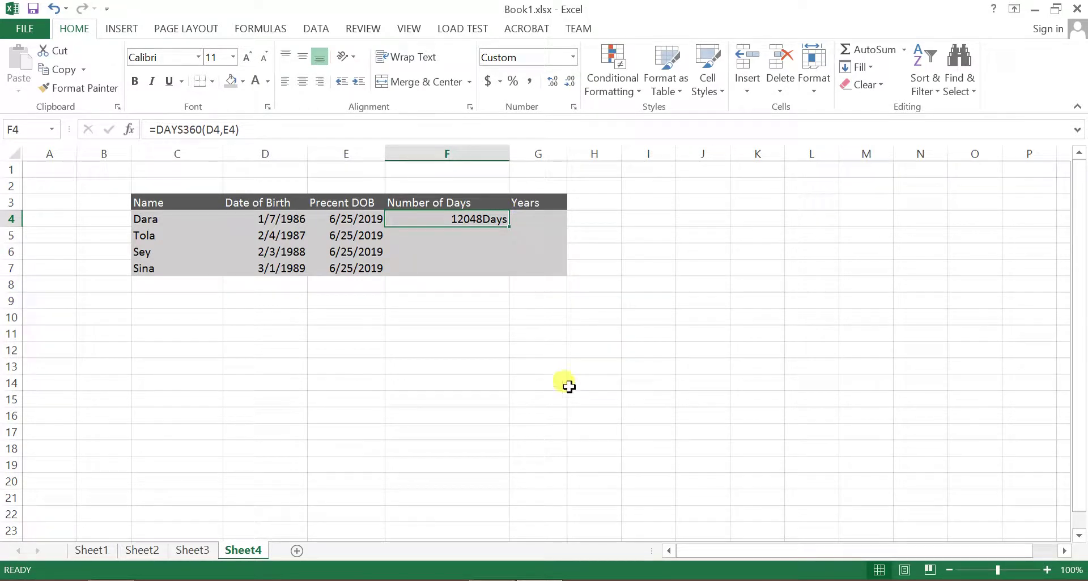
left_click(540, 216)
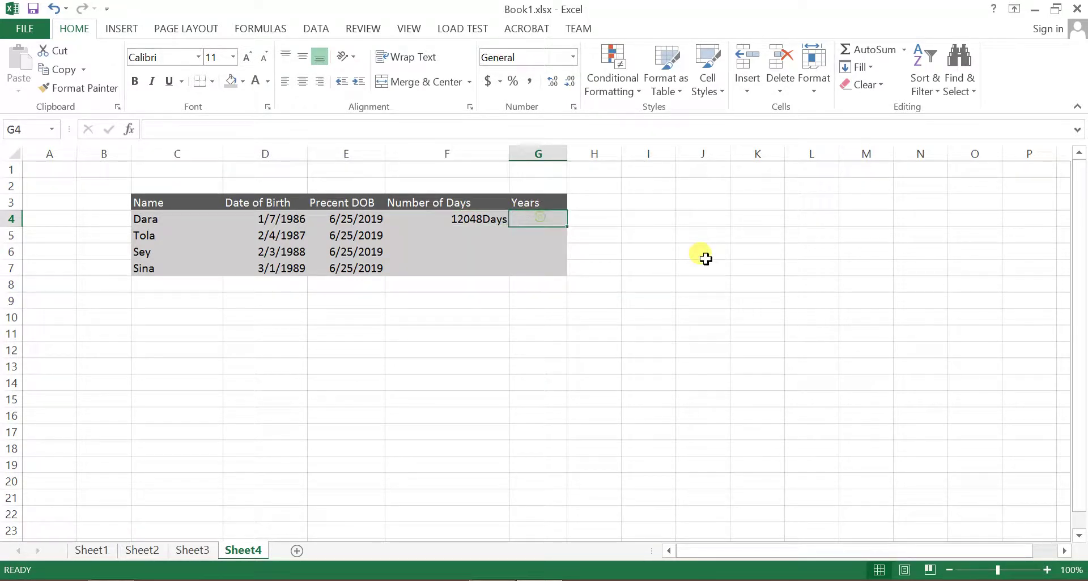
left_click(482, 221)
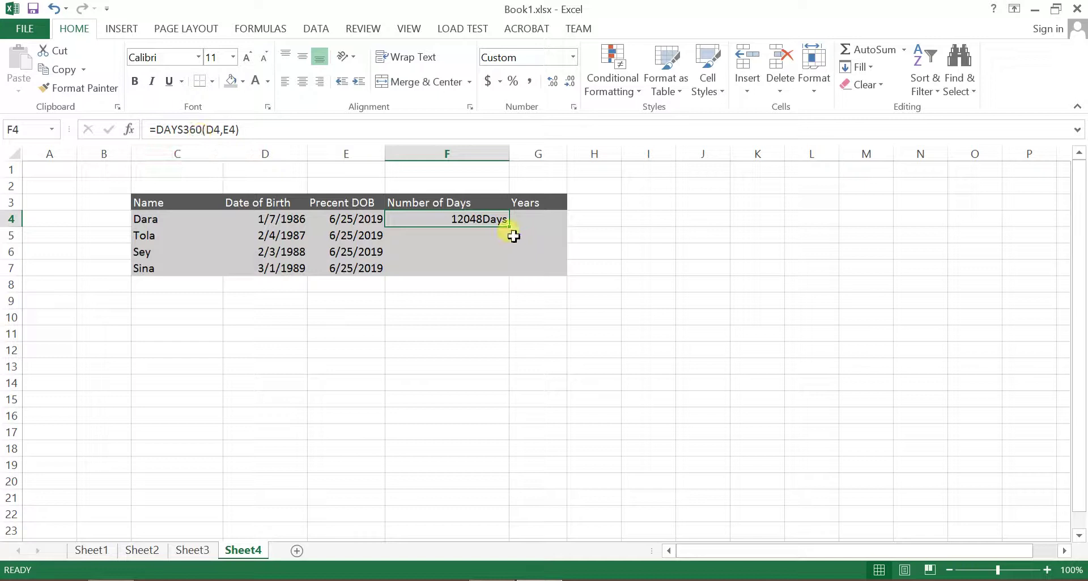
Enter =(DAYS360(D4,E4)/365) in G4, giving 33.00822 years.
left_click(531, 216)
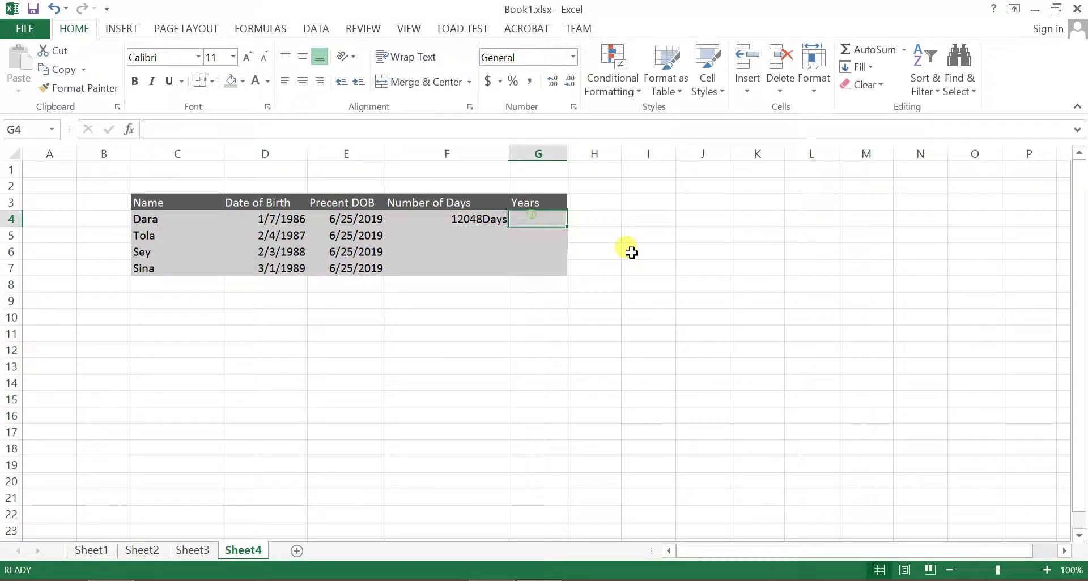
type("=")
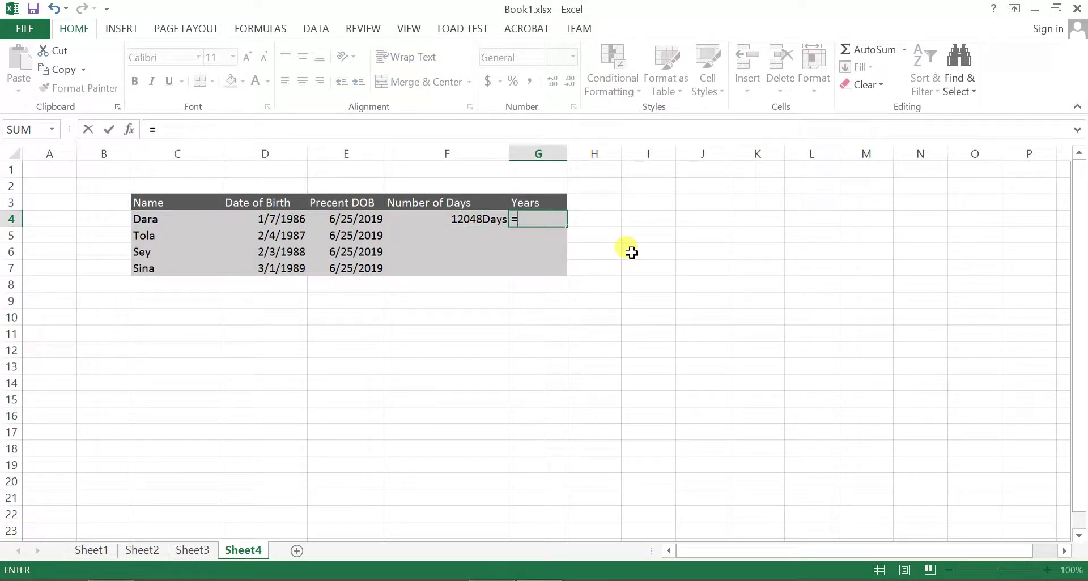
type("(Day")
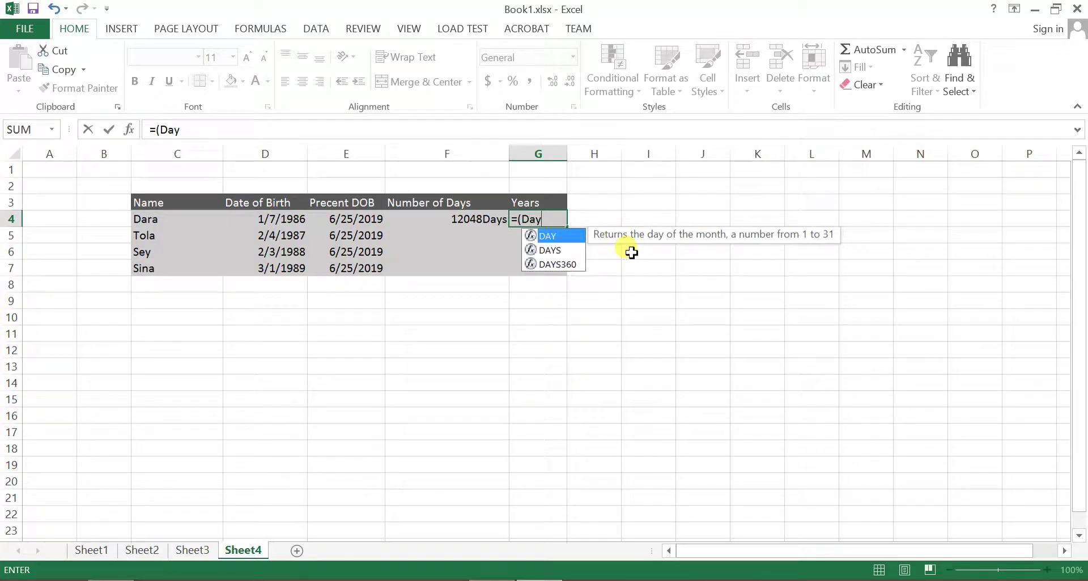
type("s3")
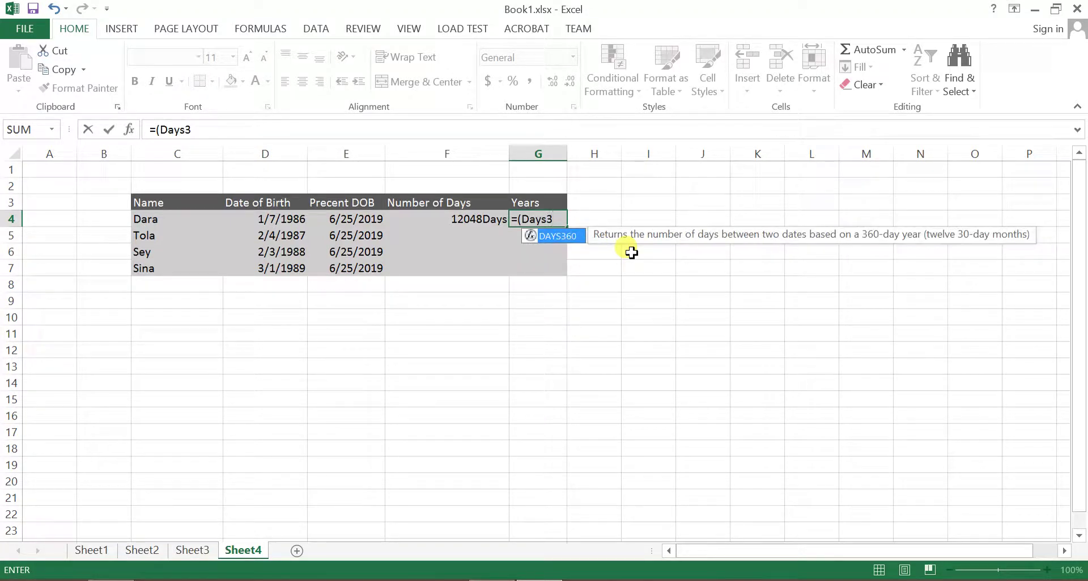
type("0")
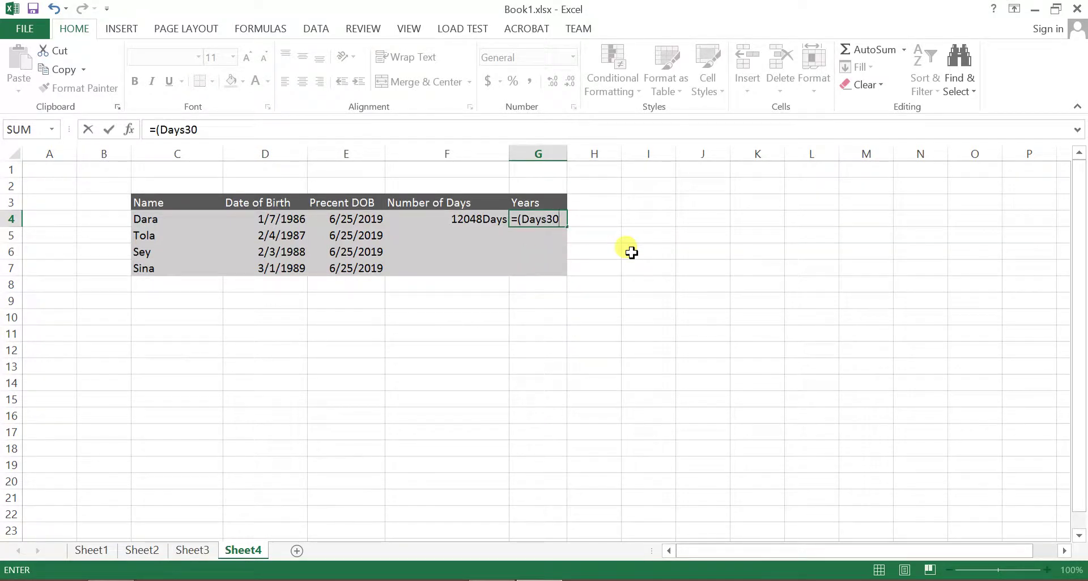
key("BackSpace")
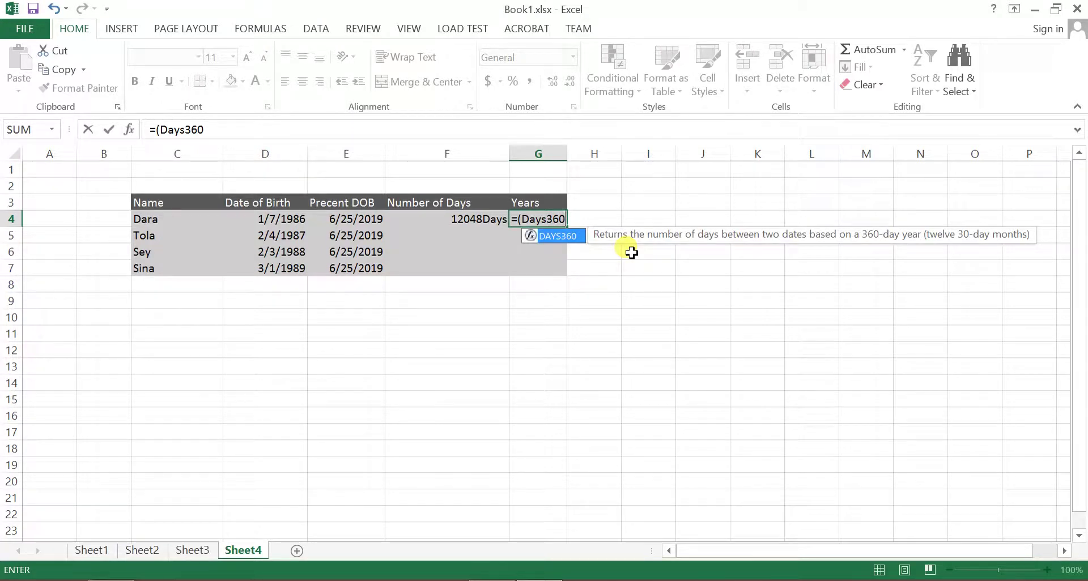
type("(")
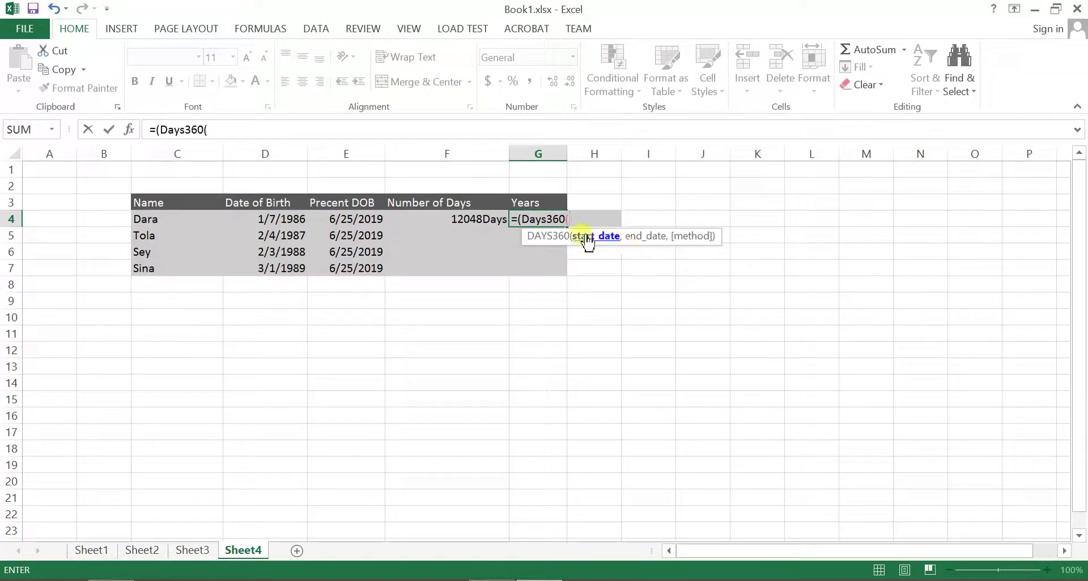
left_click(280, 220)
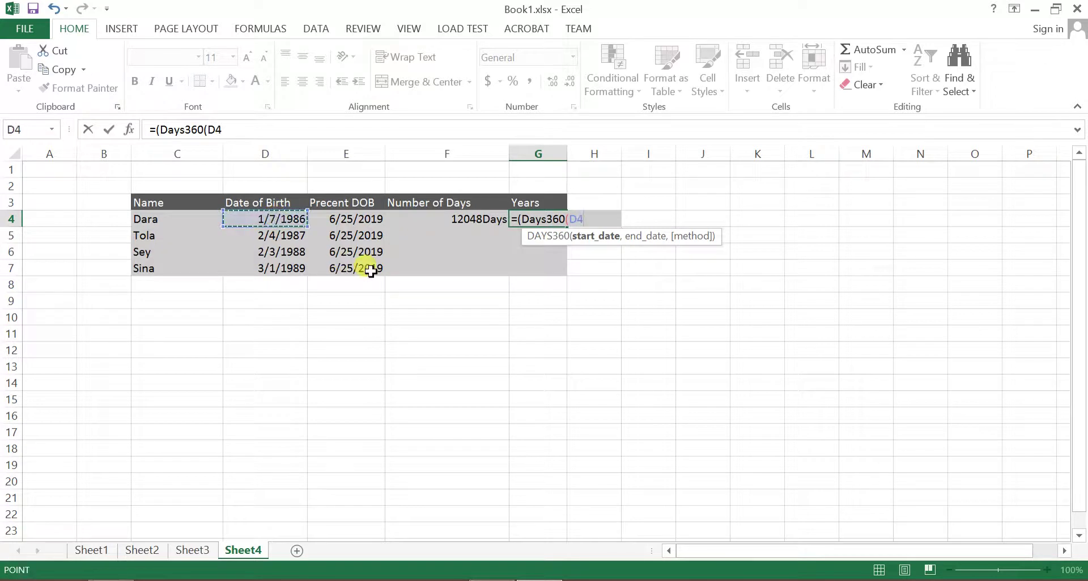
type(",")
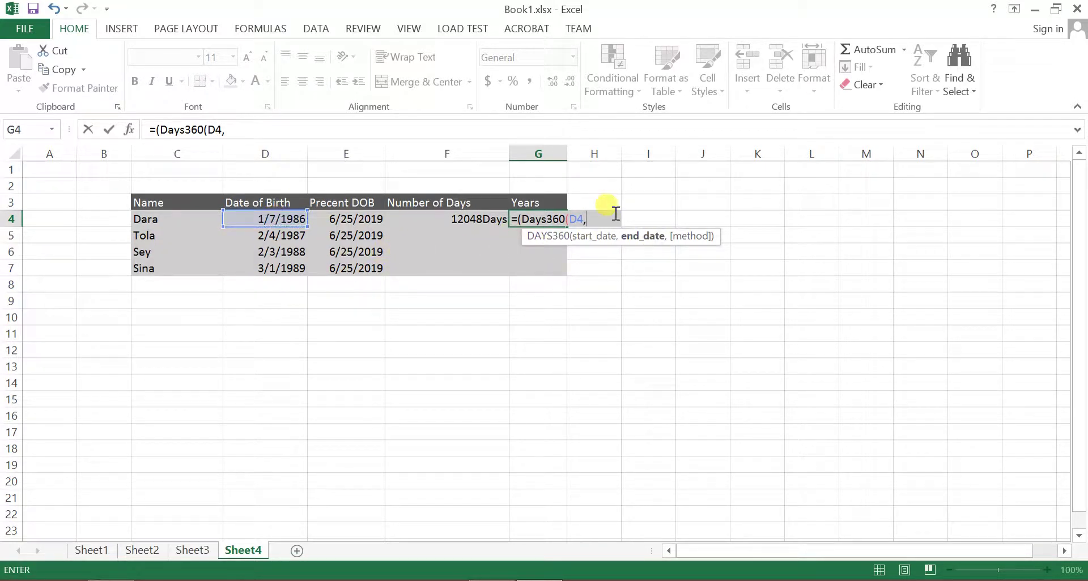
left_click(355, 219)
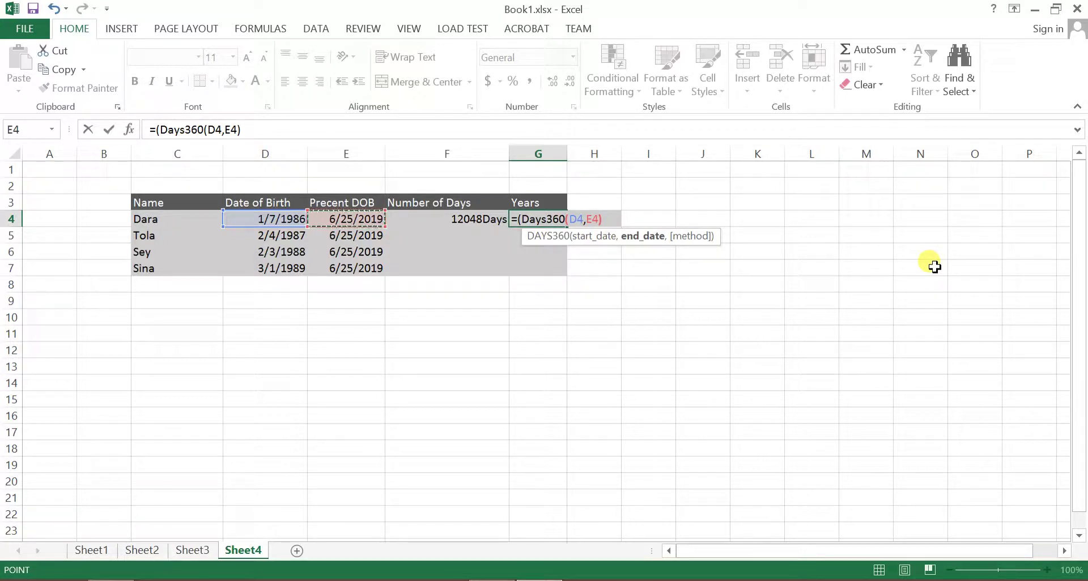
type(")/3")
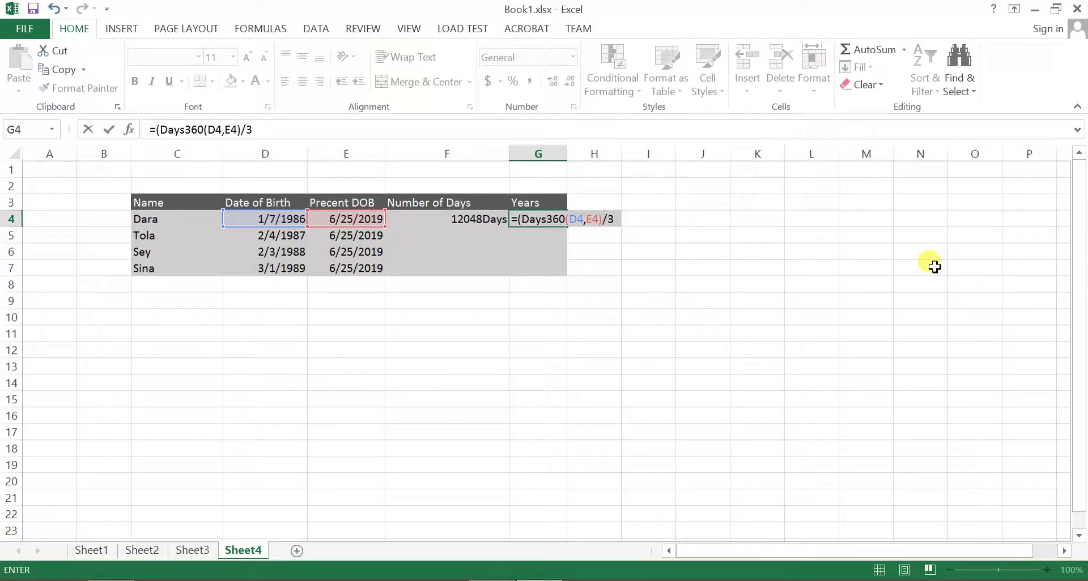
type("65")
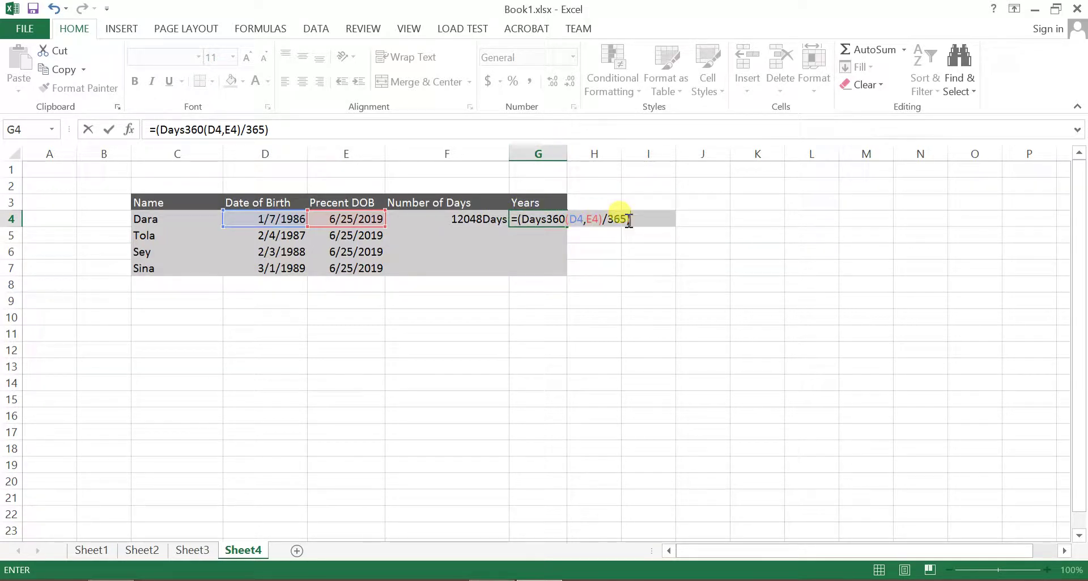
key("Return")
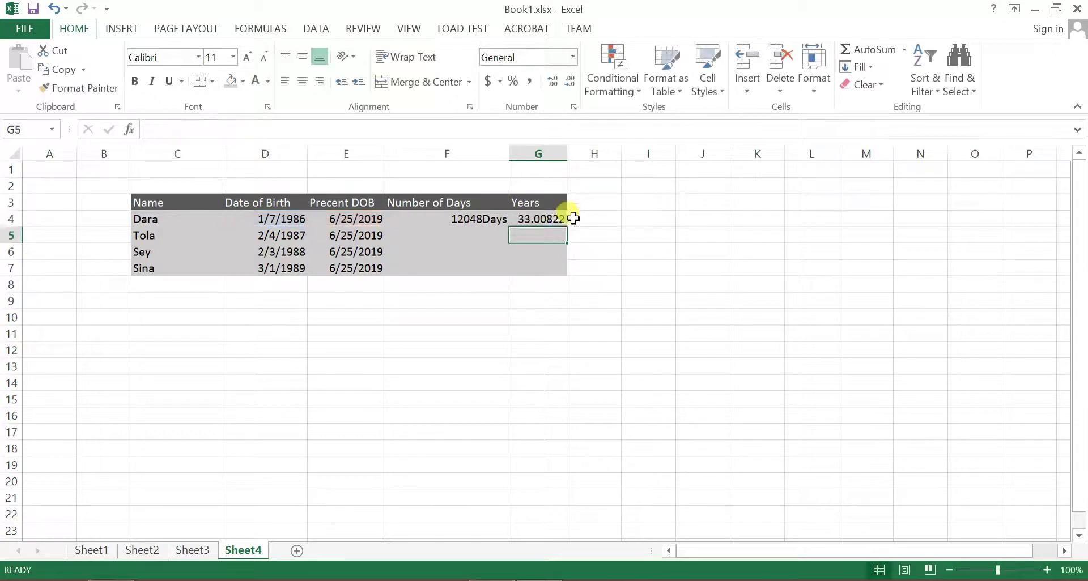
Decrease G4's decimal places until it shows 33, then select G4:G7.
left_click(555, 219)
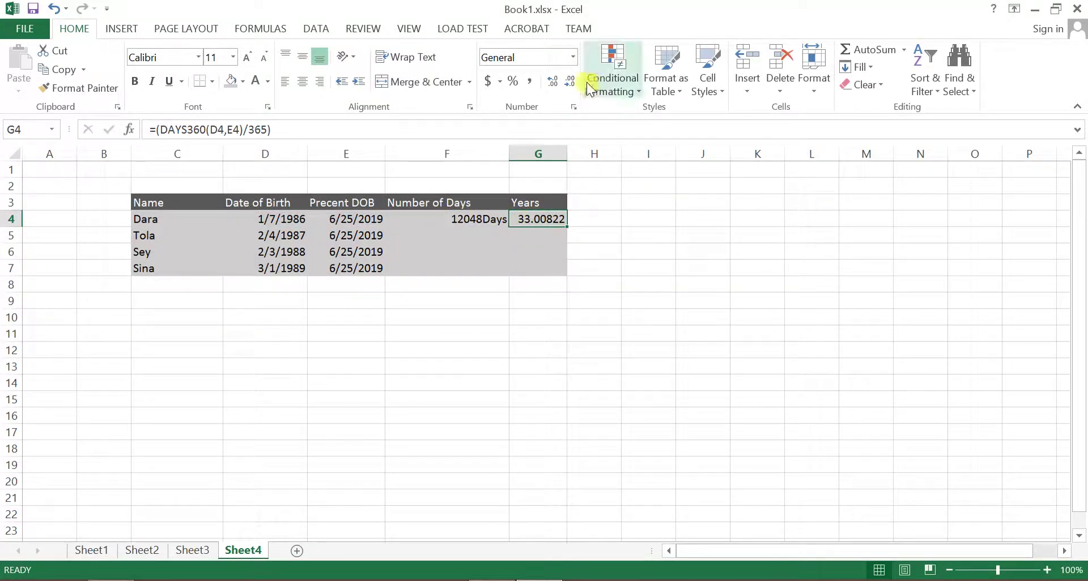
left_click(570, 82)
left_click(570, 82)
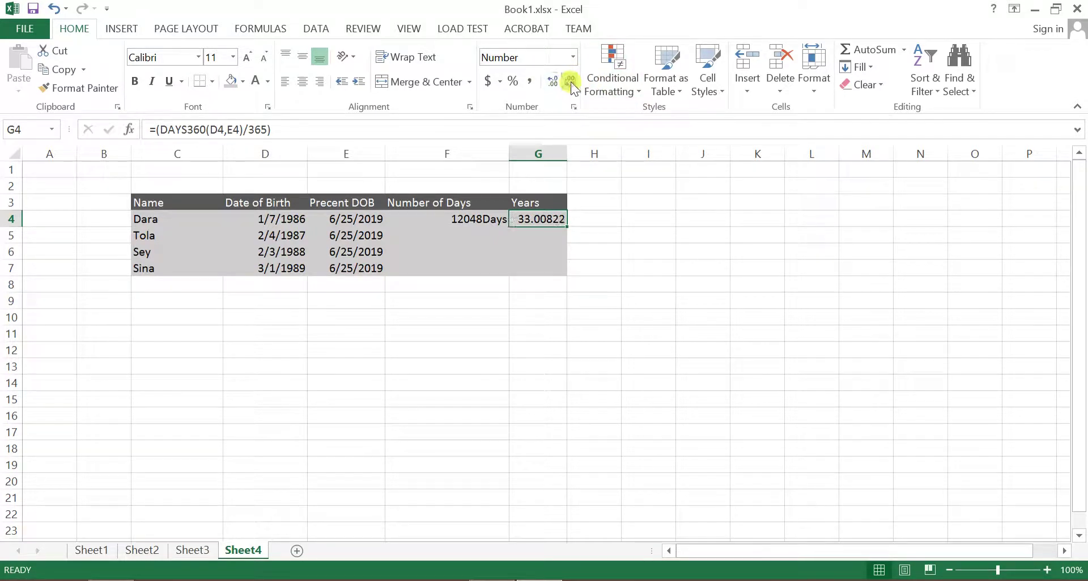
left_click(570, 82)
left_click(570, 81)
left_click(570, 81)
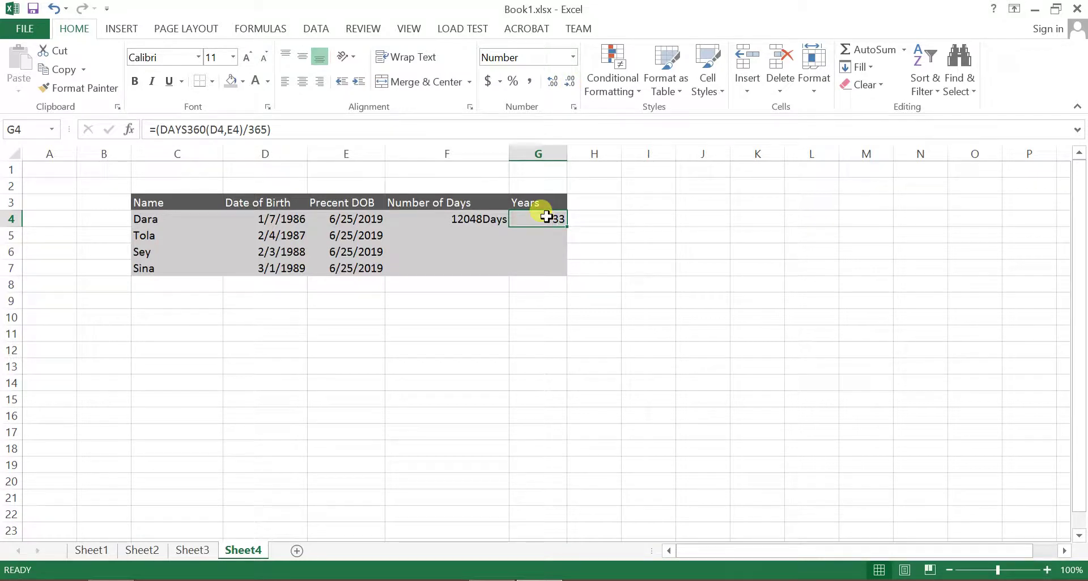
left_click(555, 251)
left_click_drag(547, 218, 551, 268)
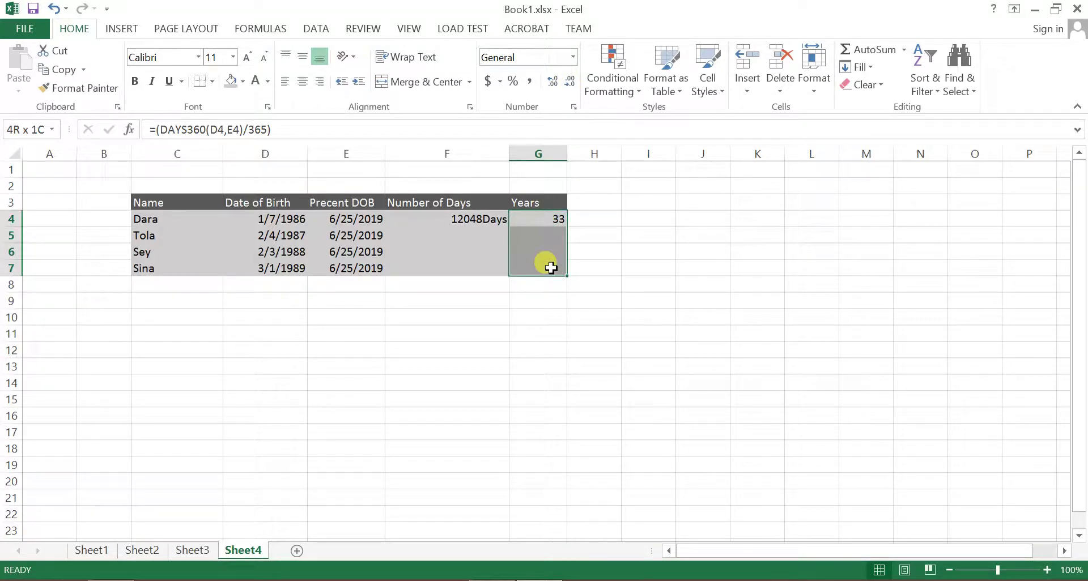
Edit the 0"Days" code into a custom 0"Years" format for G4:G7.
left_click(574, 106)
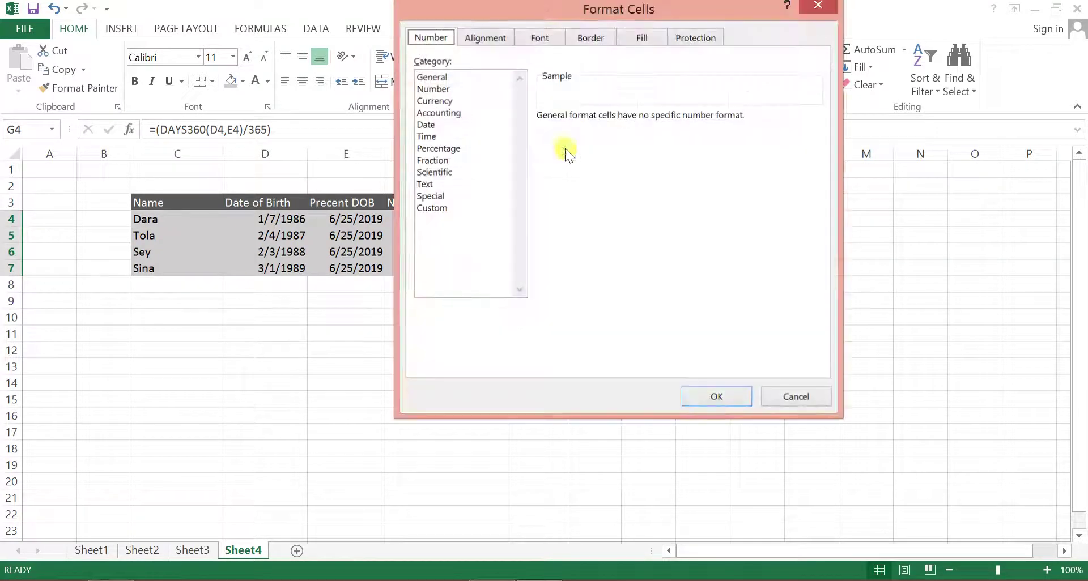
left_click(437, 208)
left_click(549, 161)
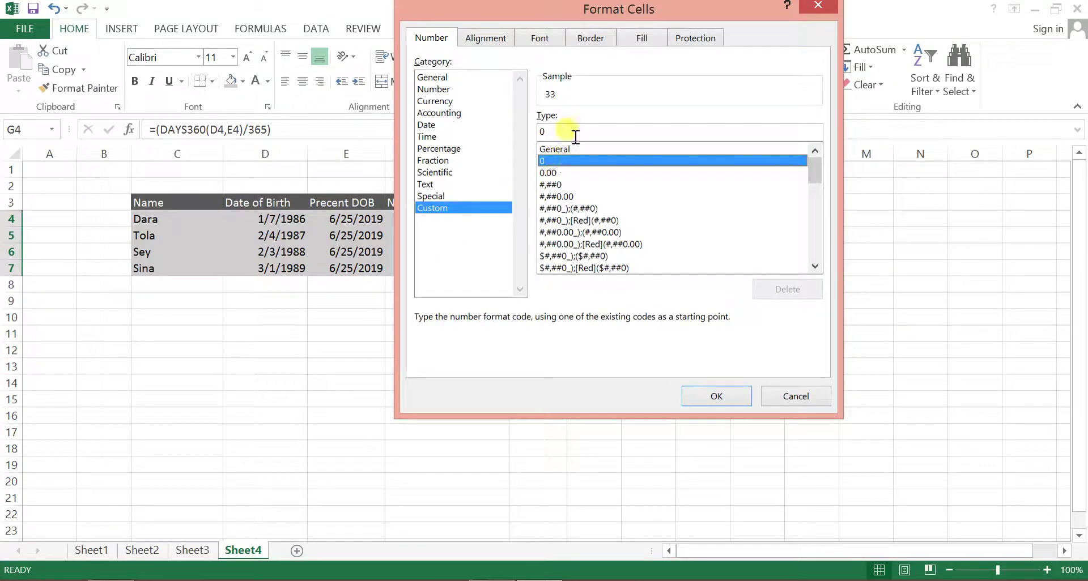
scroll(807, 233, "down", 4)
scroll(805, 250, "down", 9)
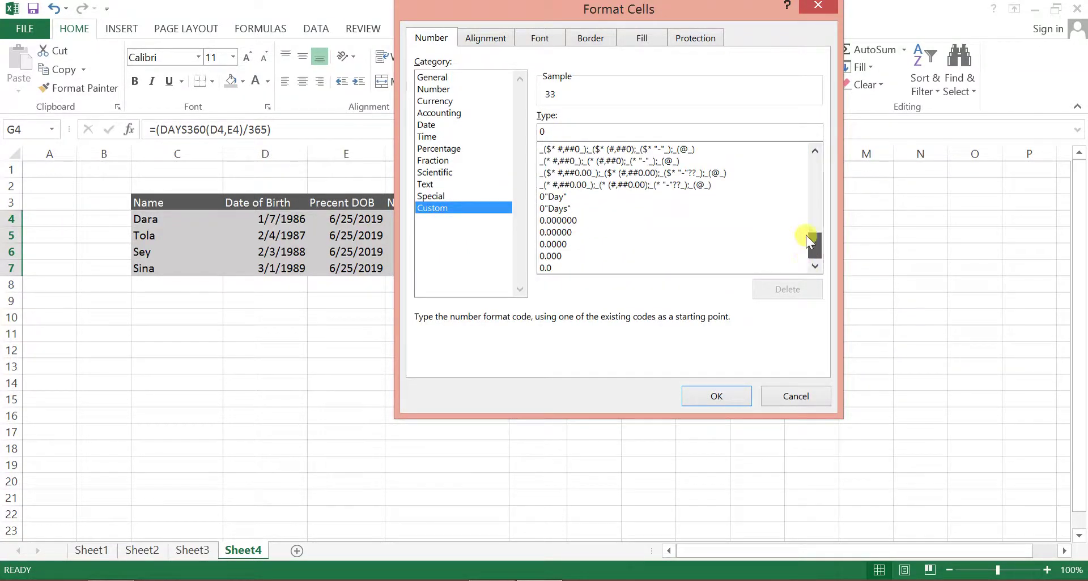
scroll(806, 236, "up", 1)
left_click(558, 220)
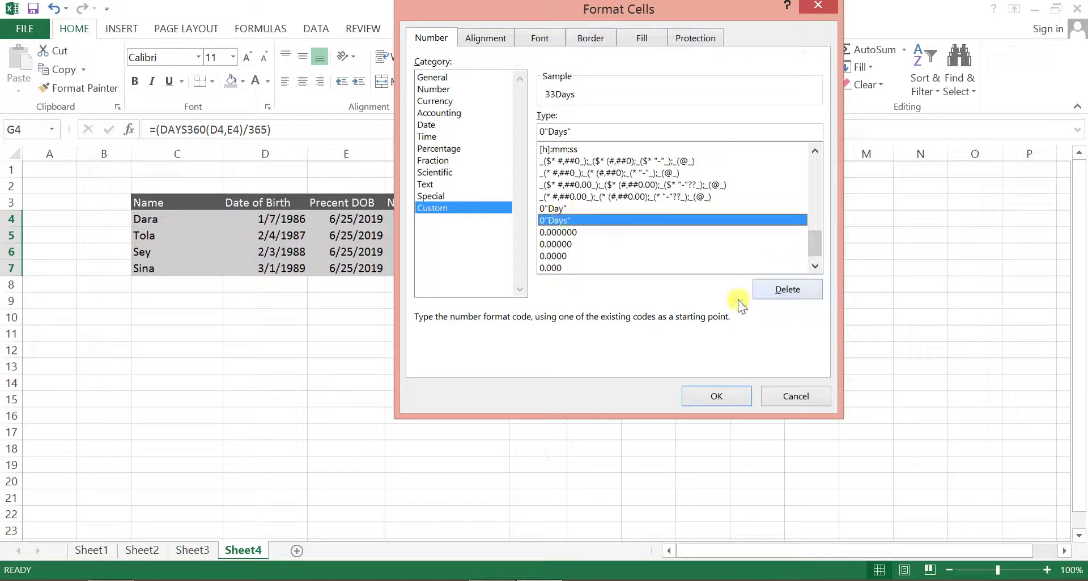
left_click(568, 132)
key("BackSpace")
key("BackSpace")
key("BackSpace")
key("BackSpace")
type("Years")
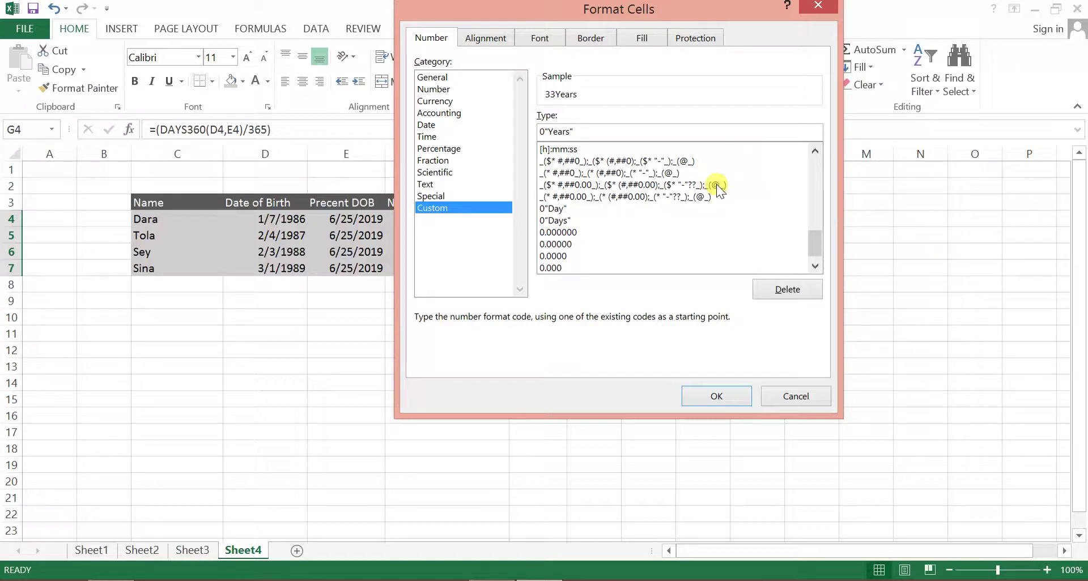
left_click(736, 397)
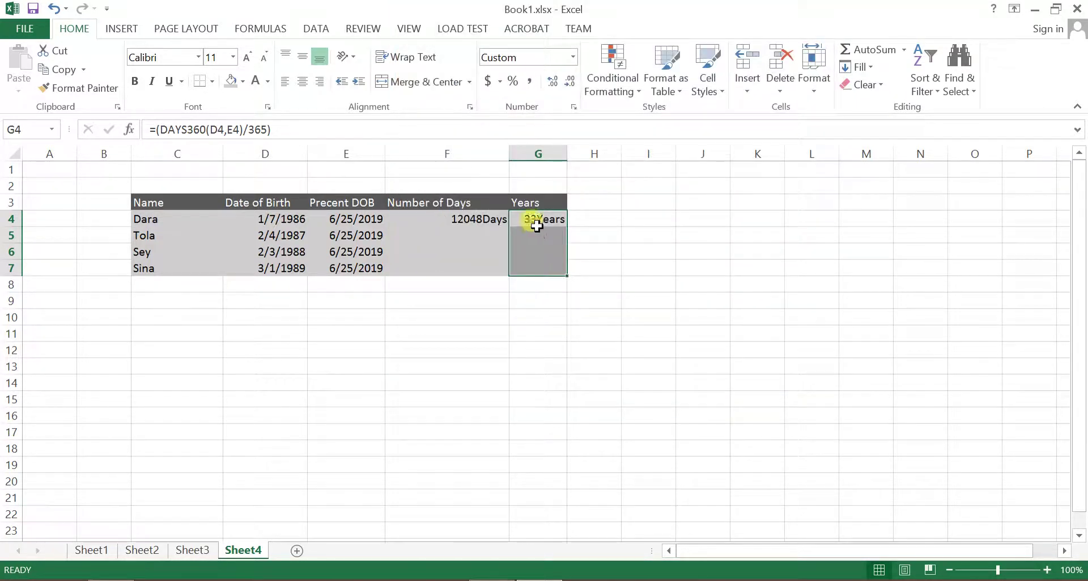
Autofit column G, copy the F4 and G4 formulas down to row 7, and select F4:G7.
left_click(537, 225)
double_click(567, 153)
left_click(504, 222)
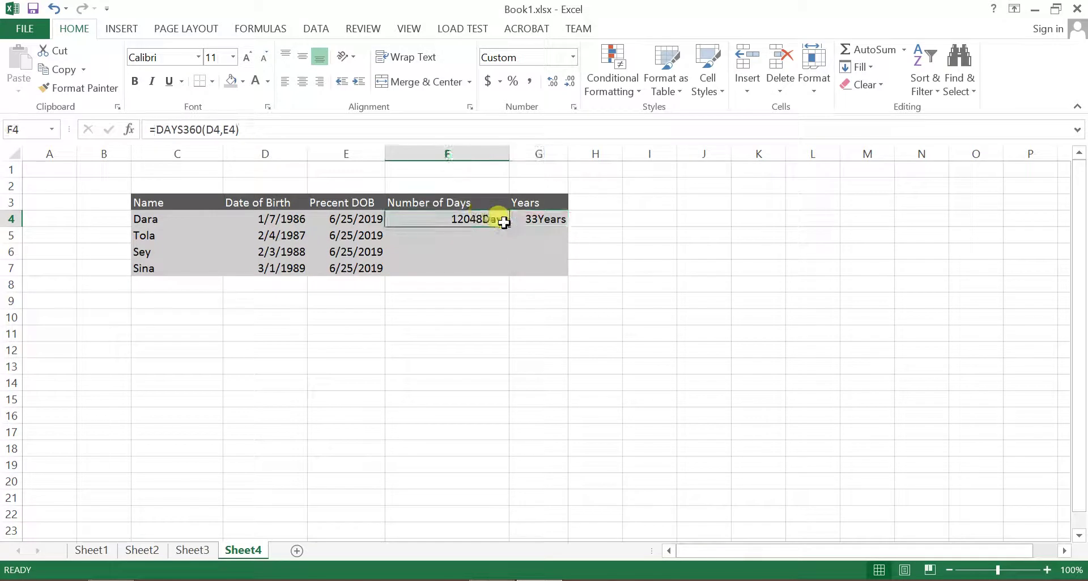
left_click_drag(509, 226, 510, 269)
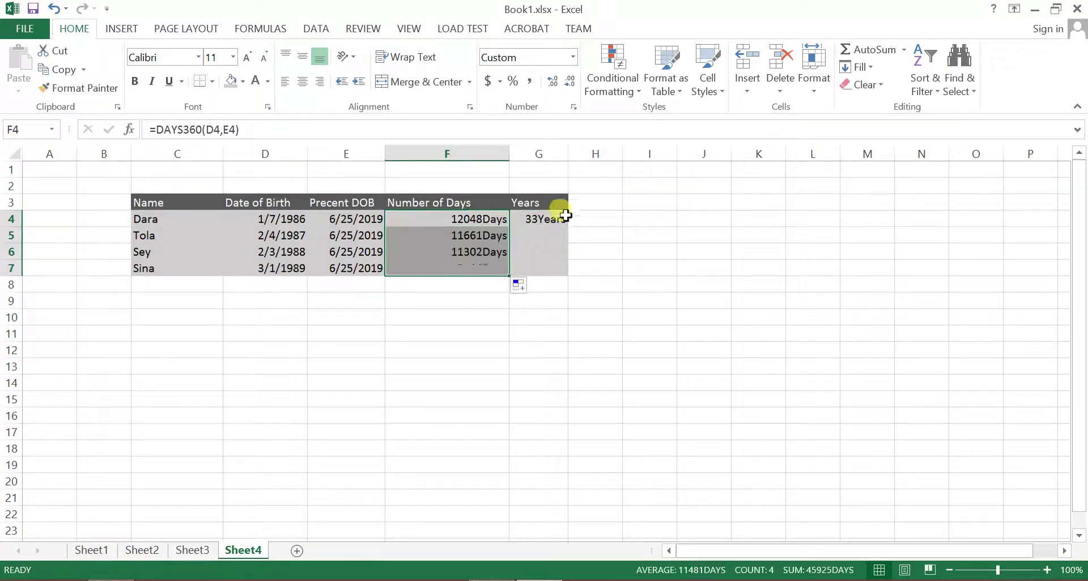
left_click(561, 207)
left_click(570, 224)
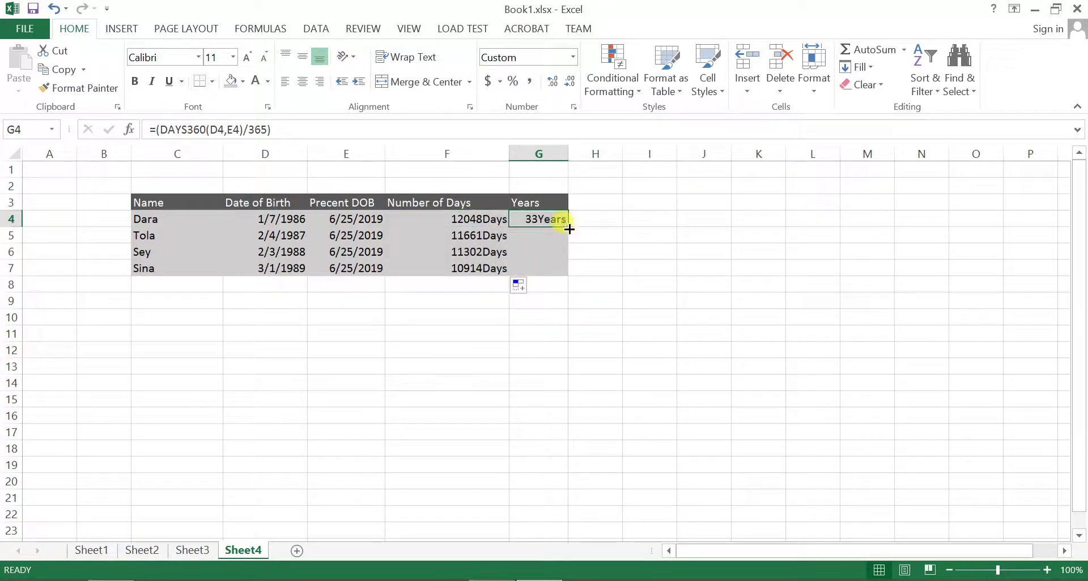
left_click_drag(569, 228, 565, 272)
left_click(658, 224)
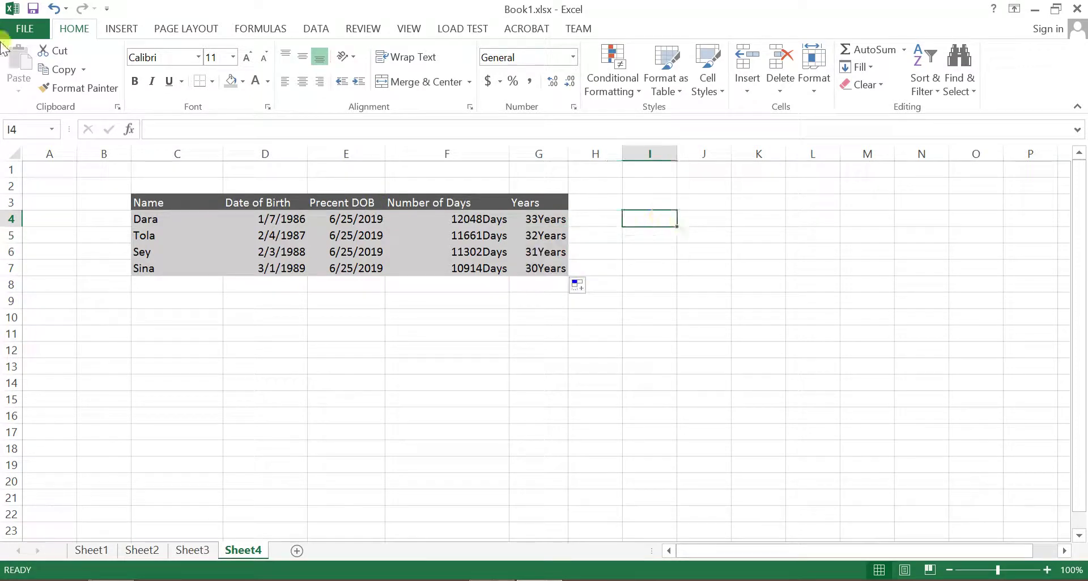
left_click(819, 363)
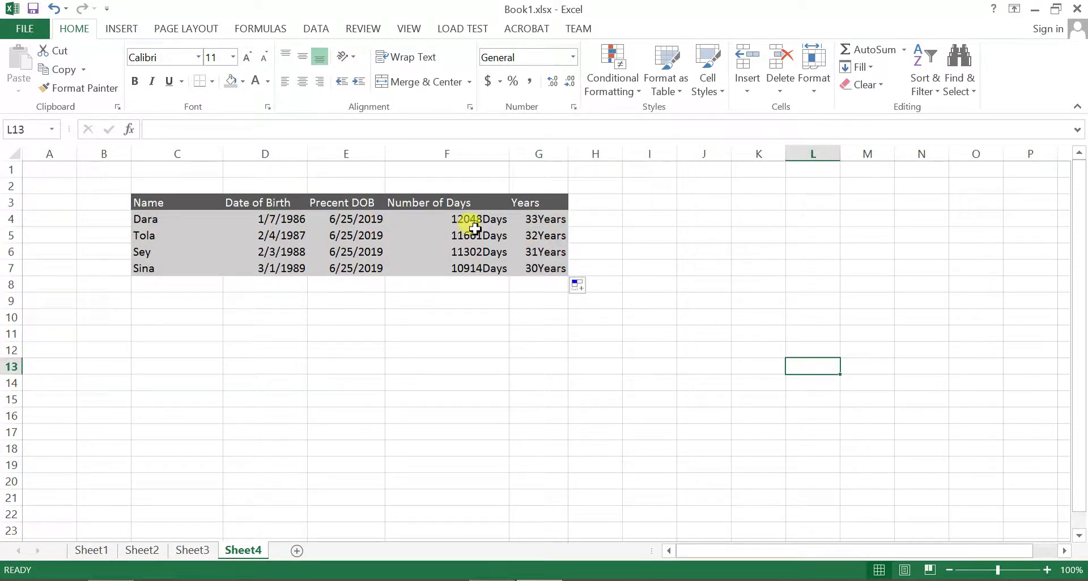
left_click_drag(475, 228, 541, 271)
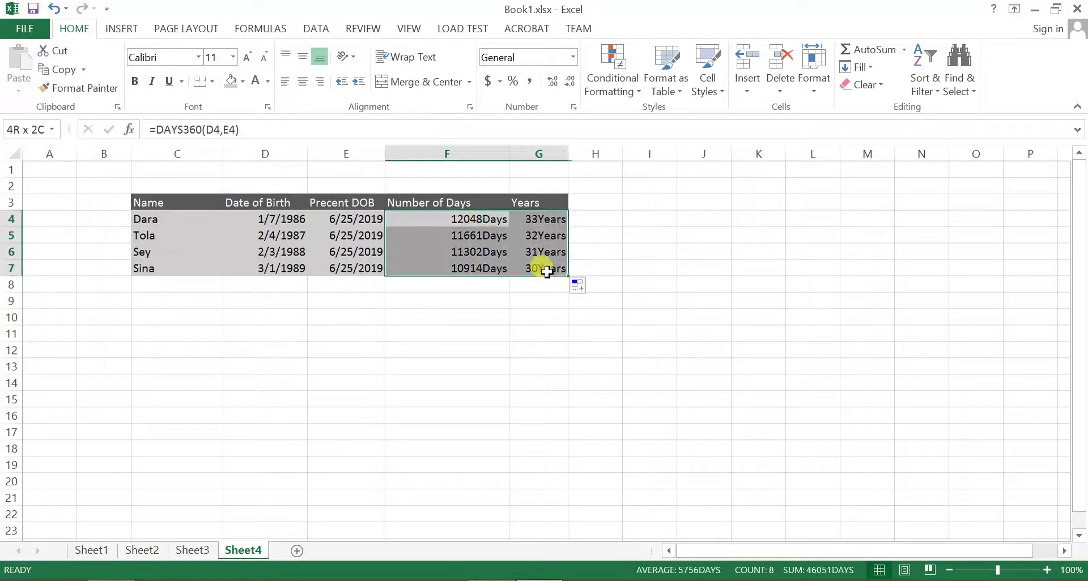
Apply a light peach fill colour to F4:G7.
left_click(243, 82)
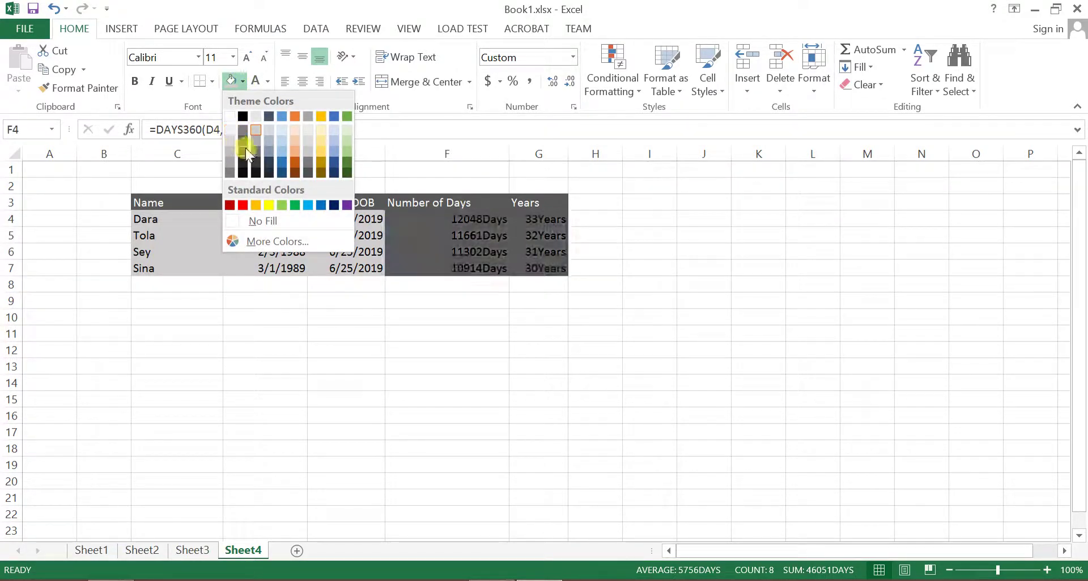
left_click(296, 129)
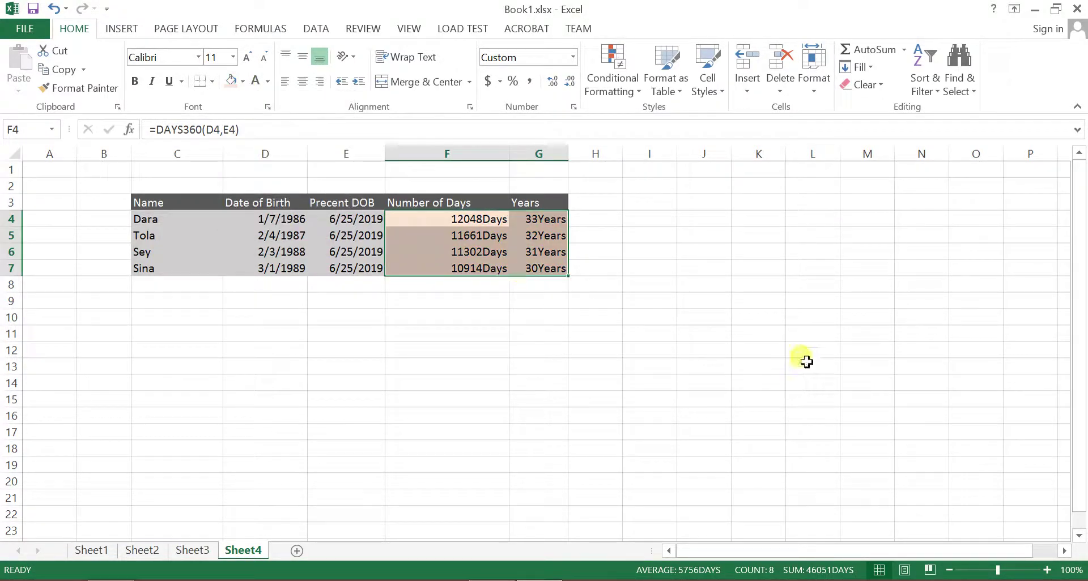
left_click(806, 362)
left_click(490, 223)
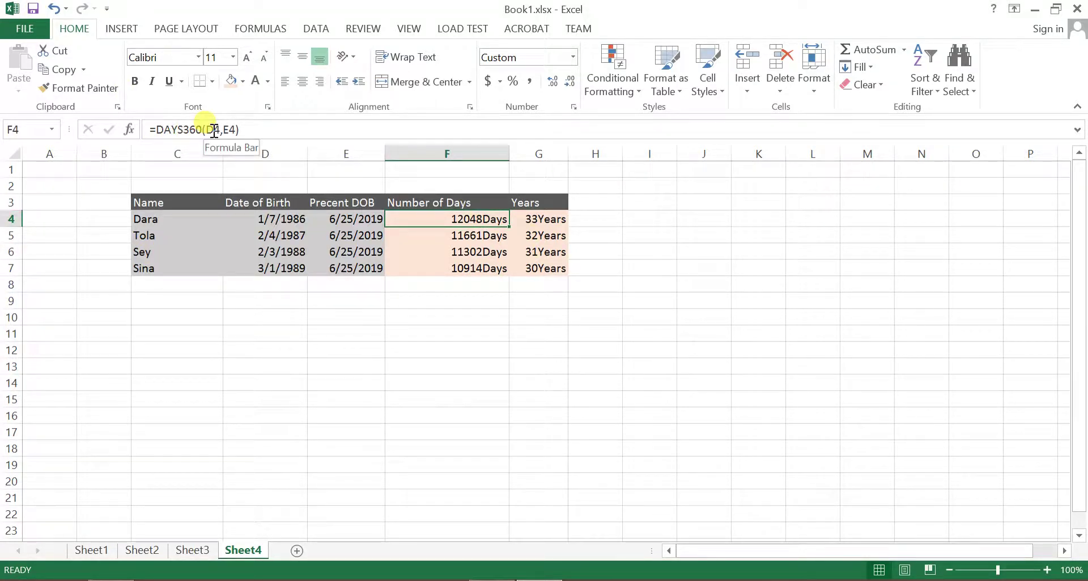
left_click_drag(758, 398, 758, 384)
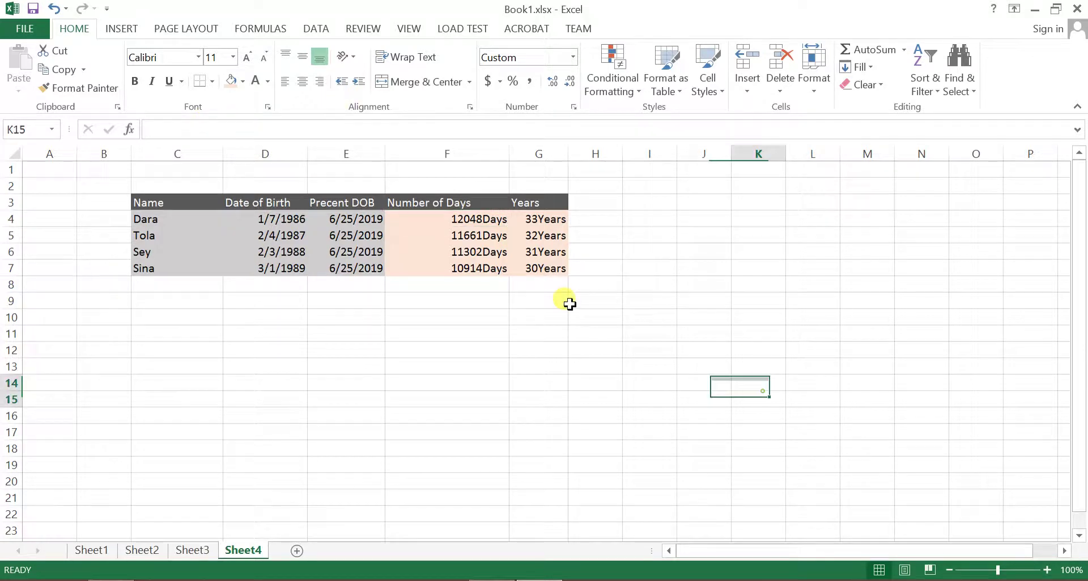
left_click(539, 221)
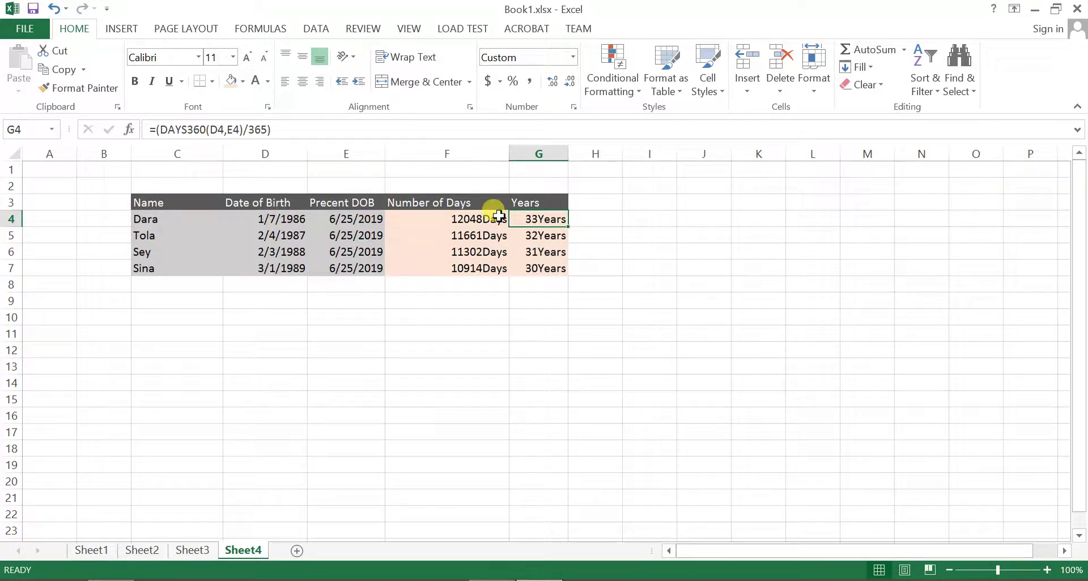
left_click(263, 217)
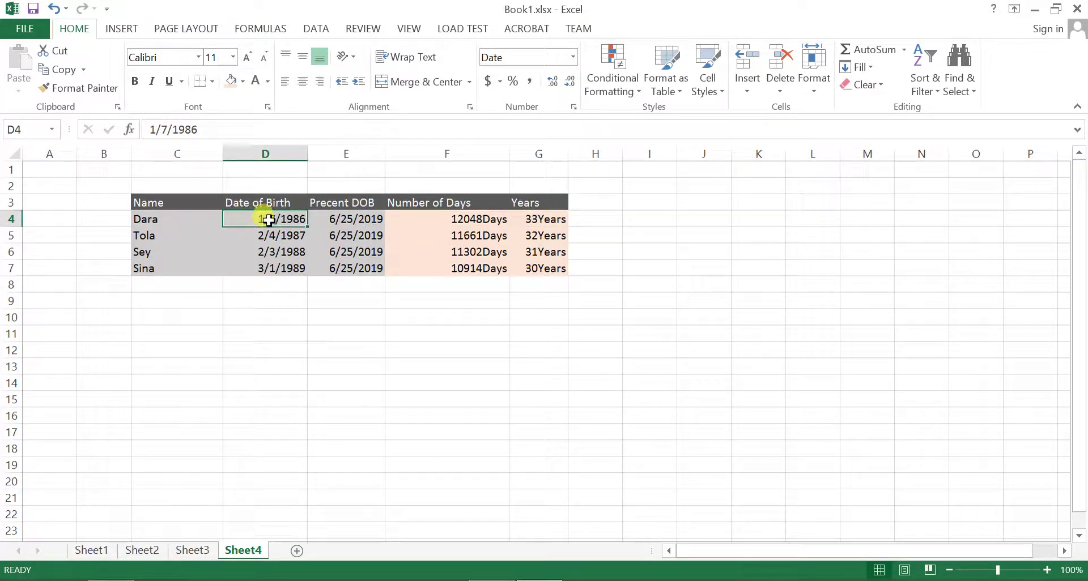
left_click(349, 219)
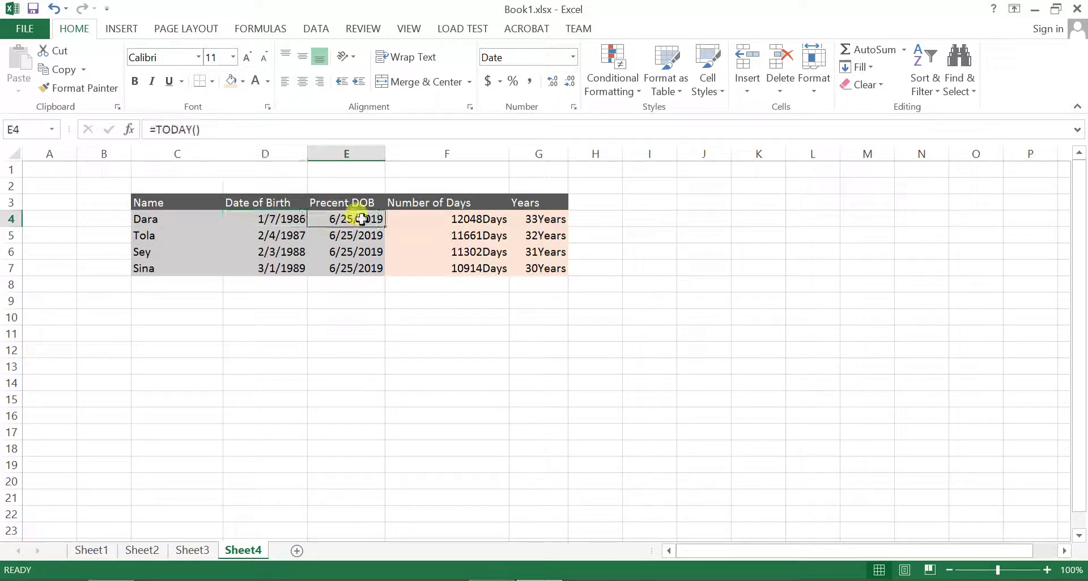
left_click(534, 219)
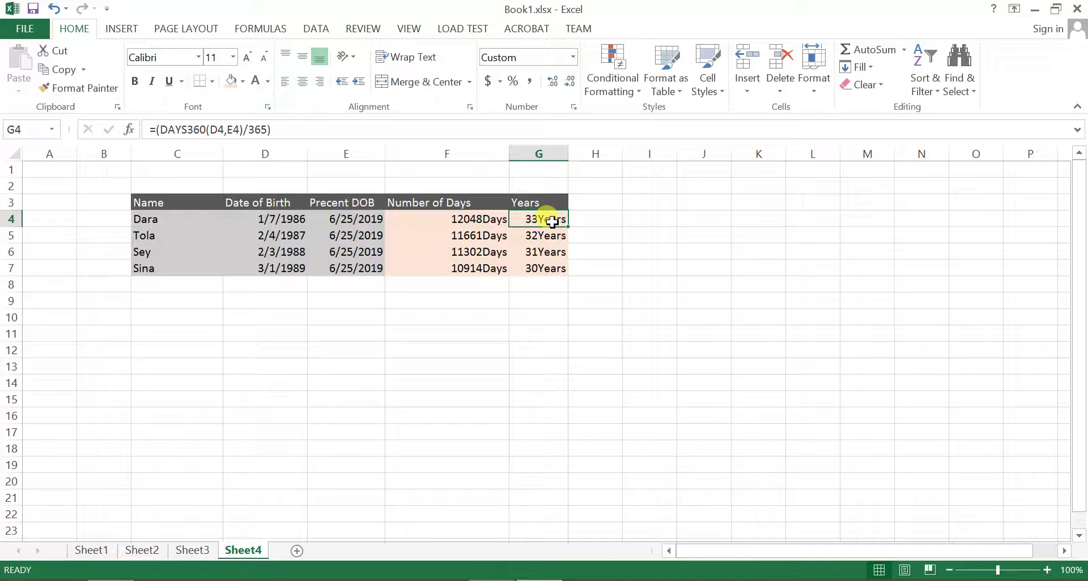
left_click(273, 218)
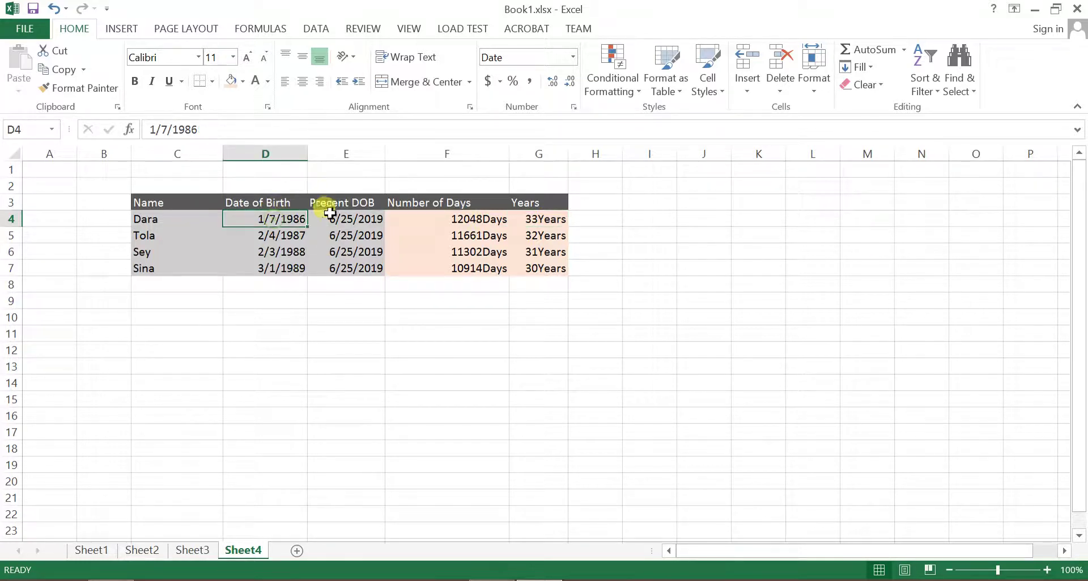
left_click(331, 214)
left_click(553, 220)
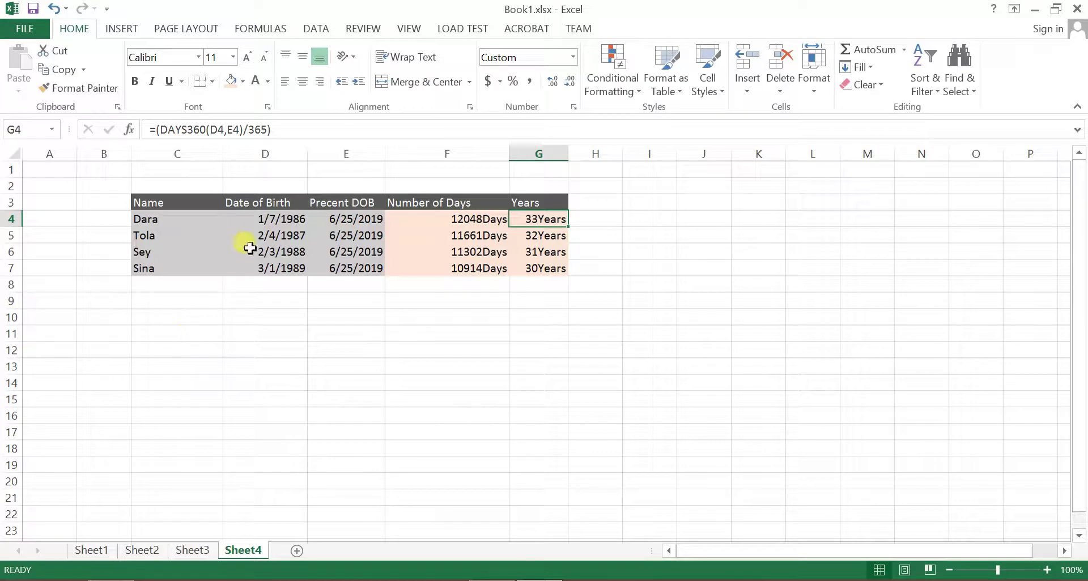
left_click(273, 237)
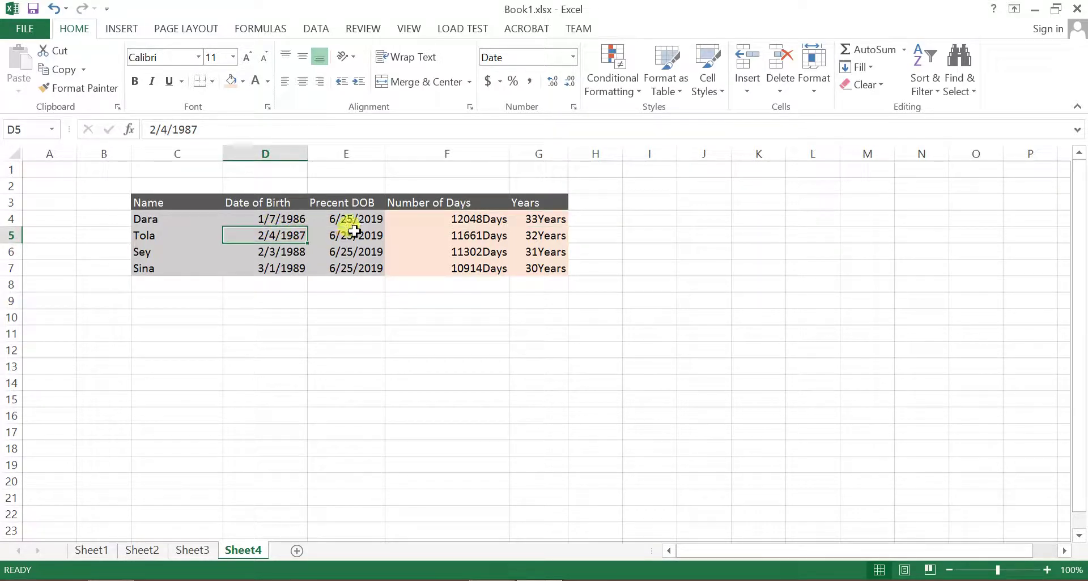
left_click(550, 237)
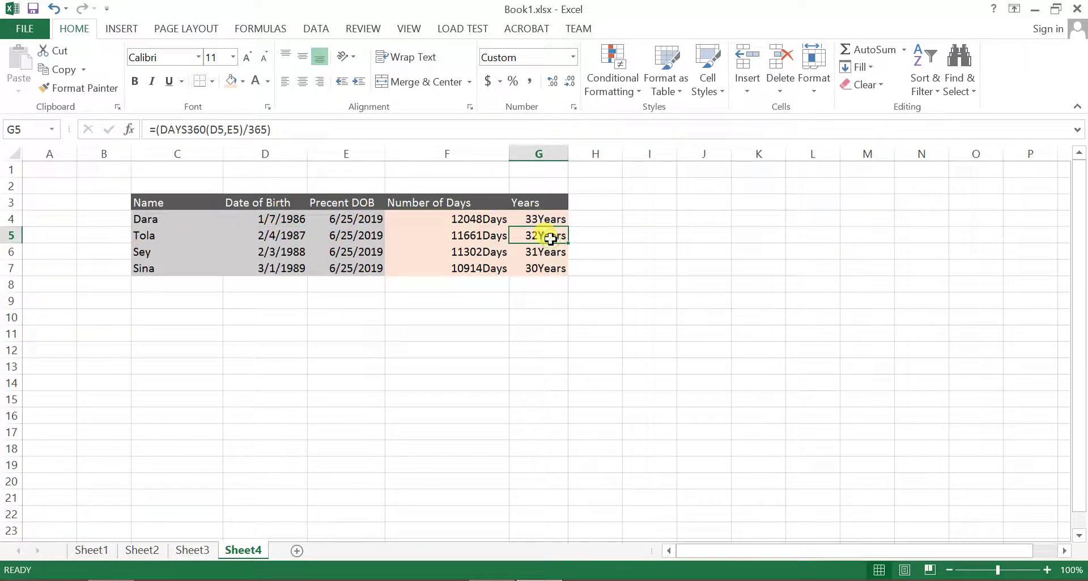
left_click(271, 256)
left_click(524, 255)
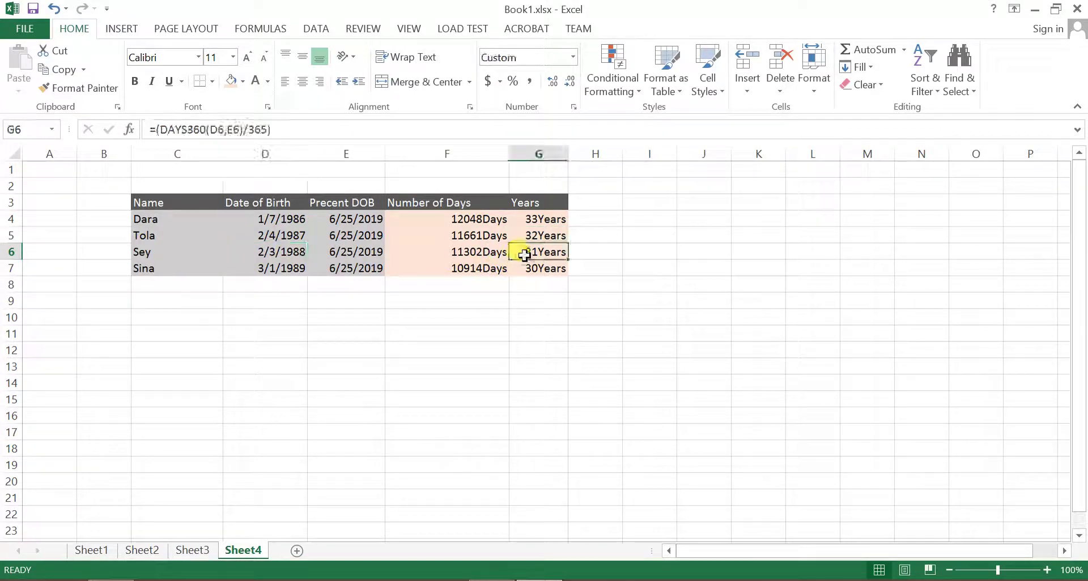
left_click(543, 271)
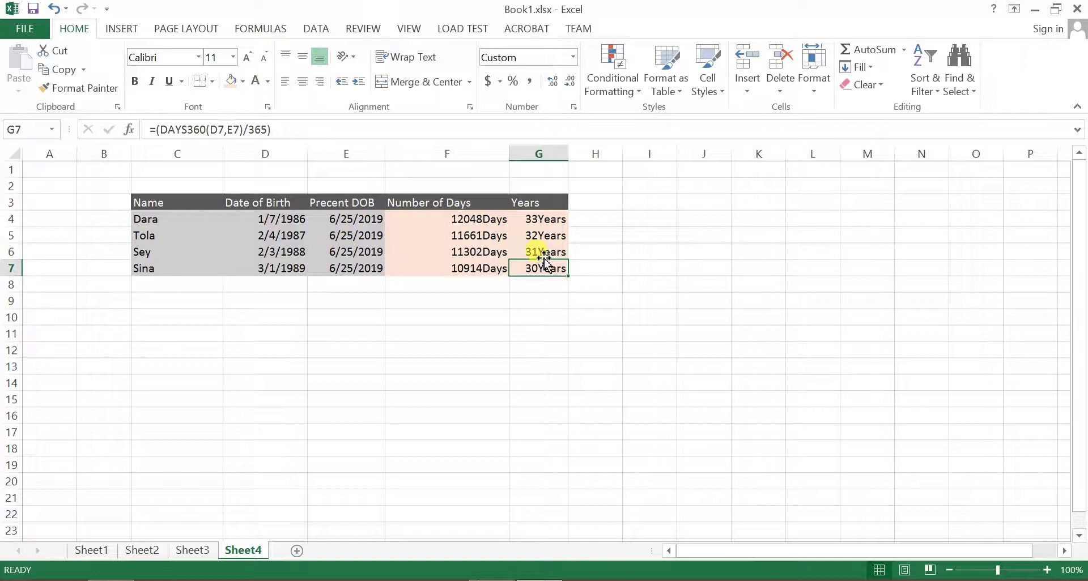